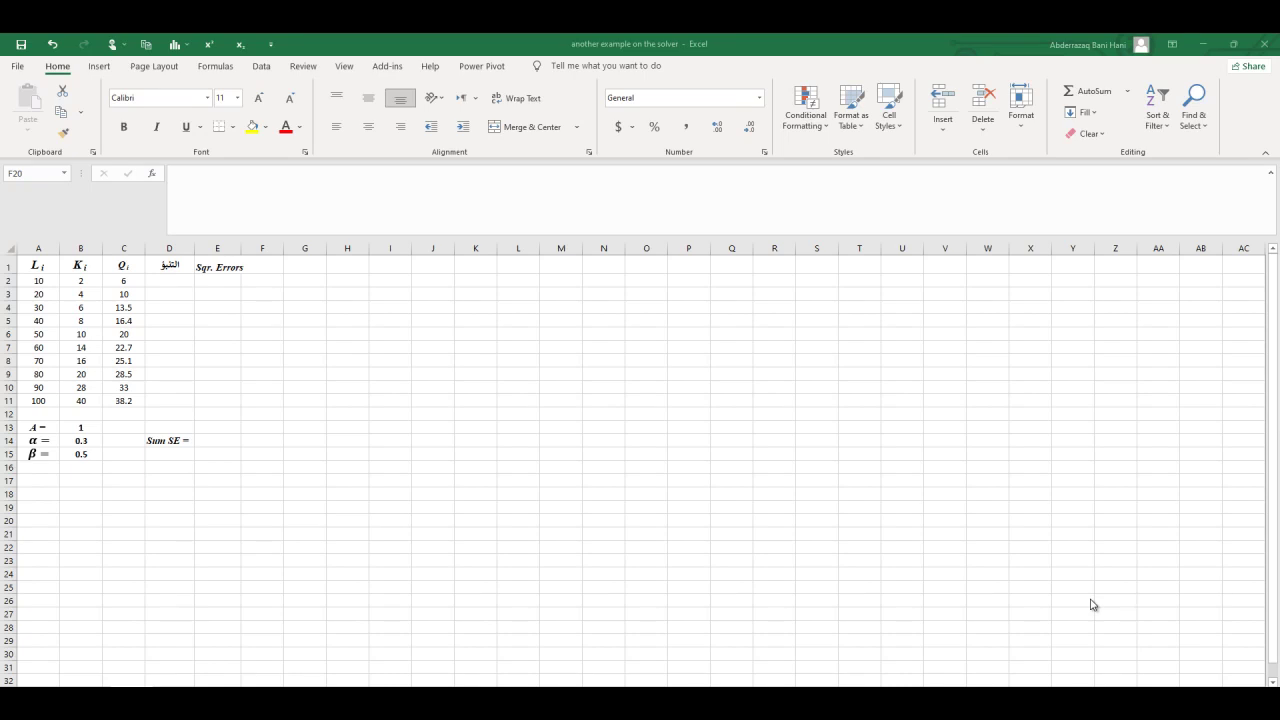
- AutoFit column E so the full 'Sqr. Errors' heading is visible
{"action": "double_click", "coordinate": [240, 246]}
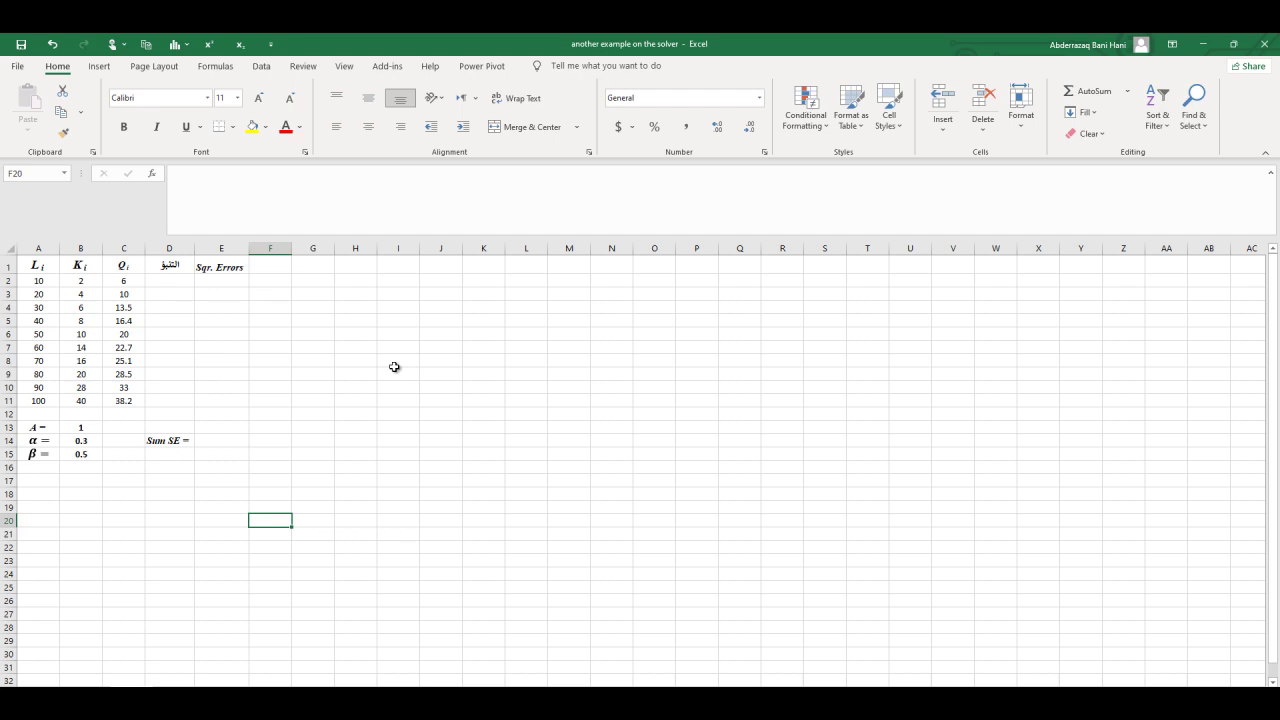
{"action": "left_click", "coordinate": [481, 338]}
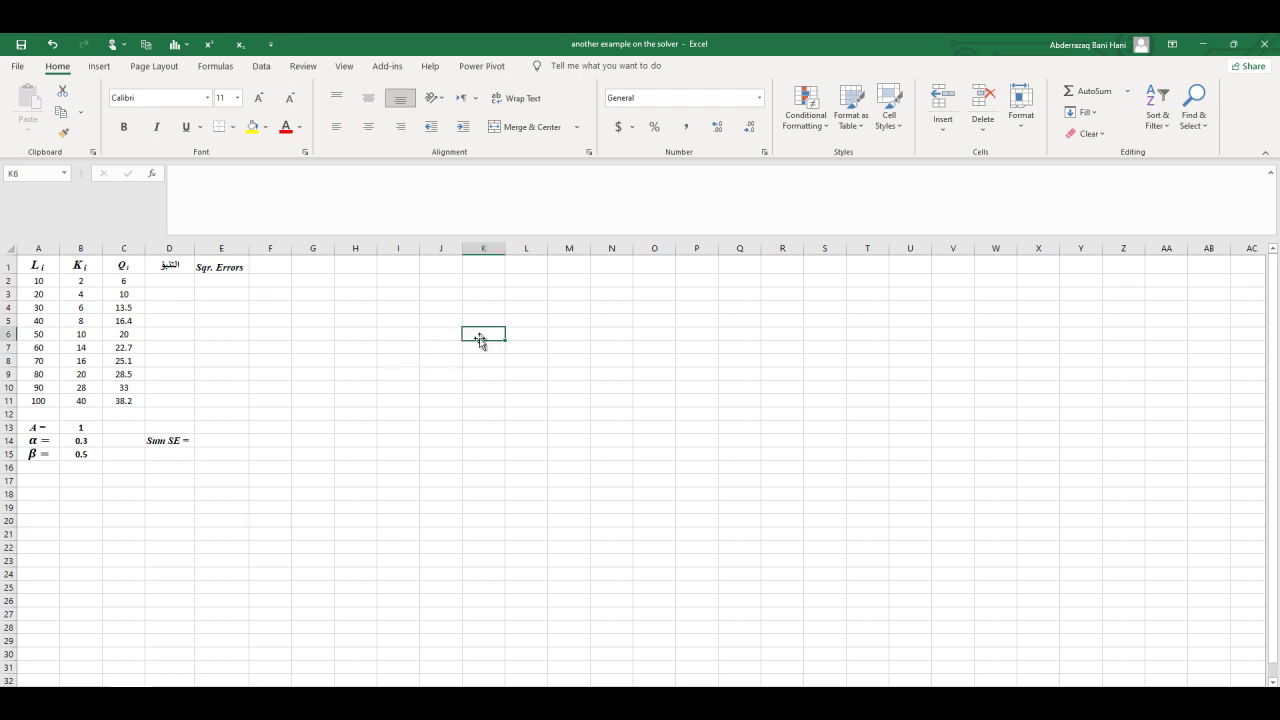
- Insert a new equation and enter Qi = A L using a subscript structure
{"action": "left_click", "coordinate": [104, 68]}
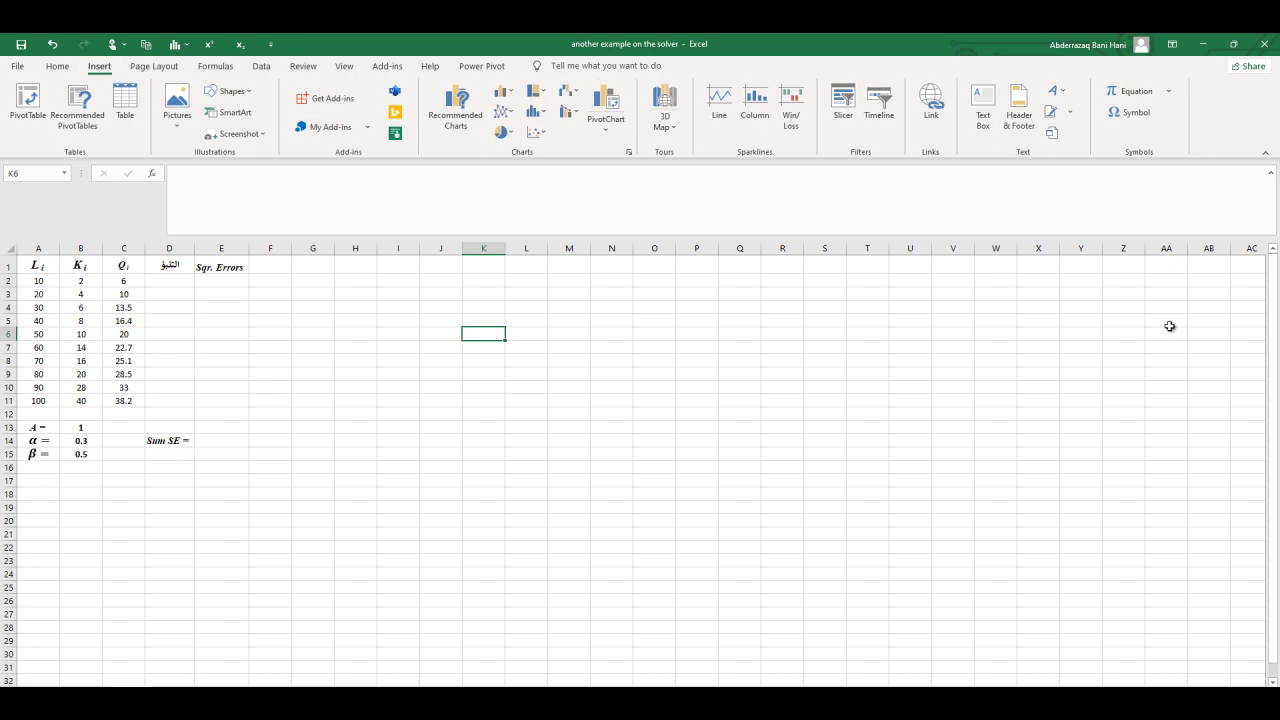
{"action": "left_click", "coordinate": [1131, 92]}
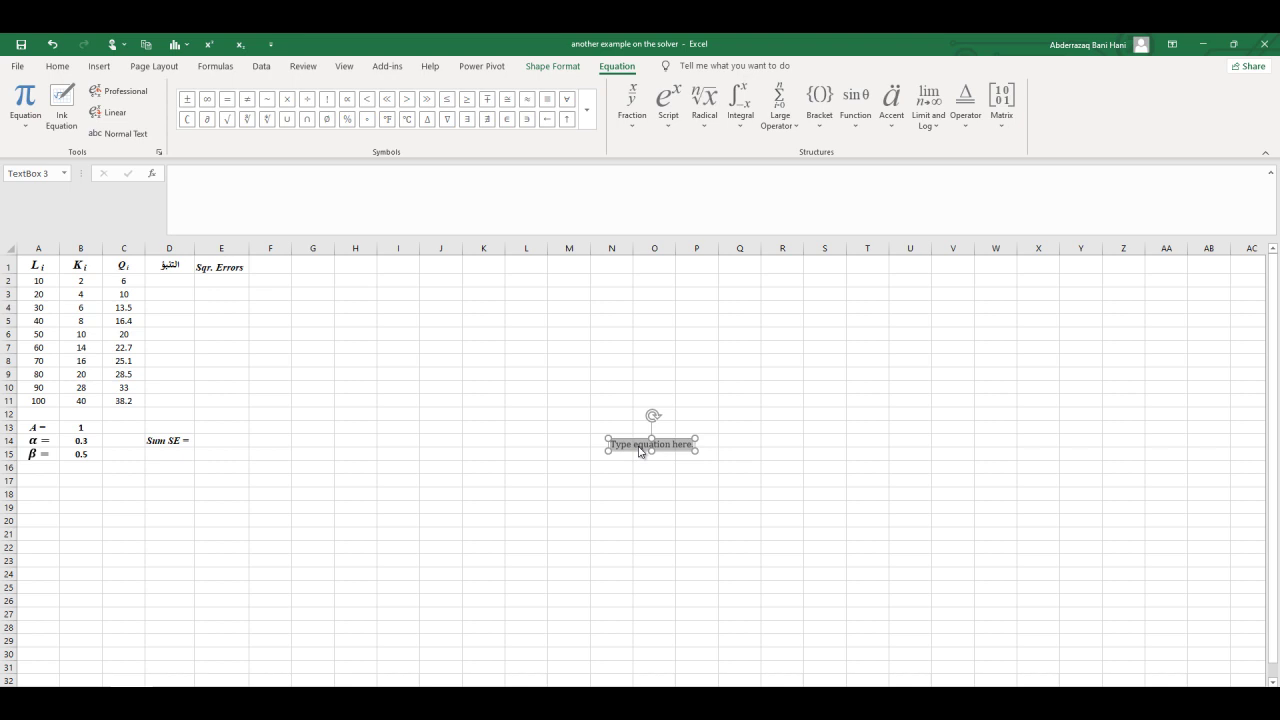
{"action": "left_click", "coordinate": [667, 128]}
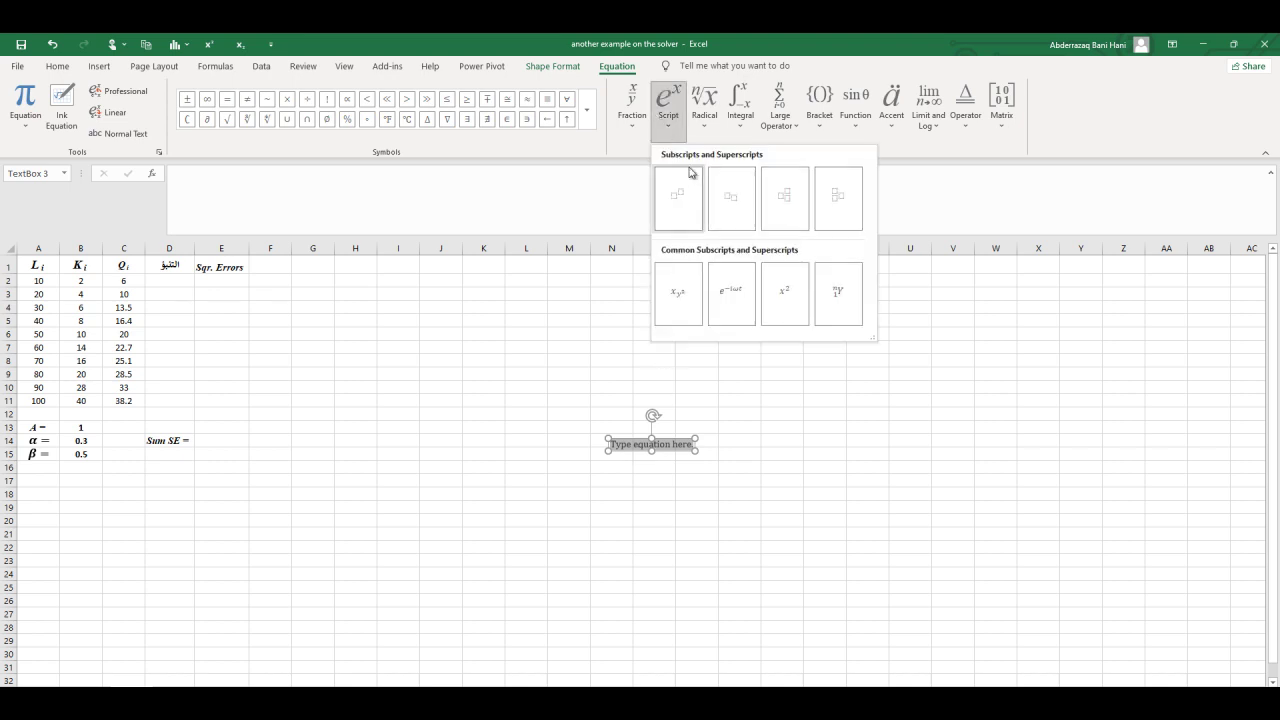
{"action": "left_click", "coordinate": [722, 196]}
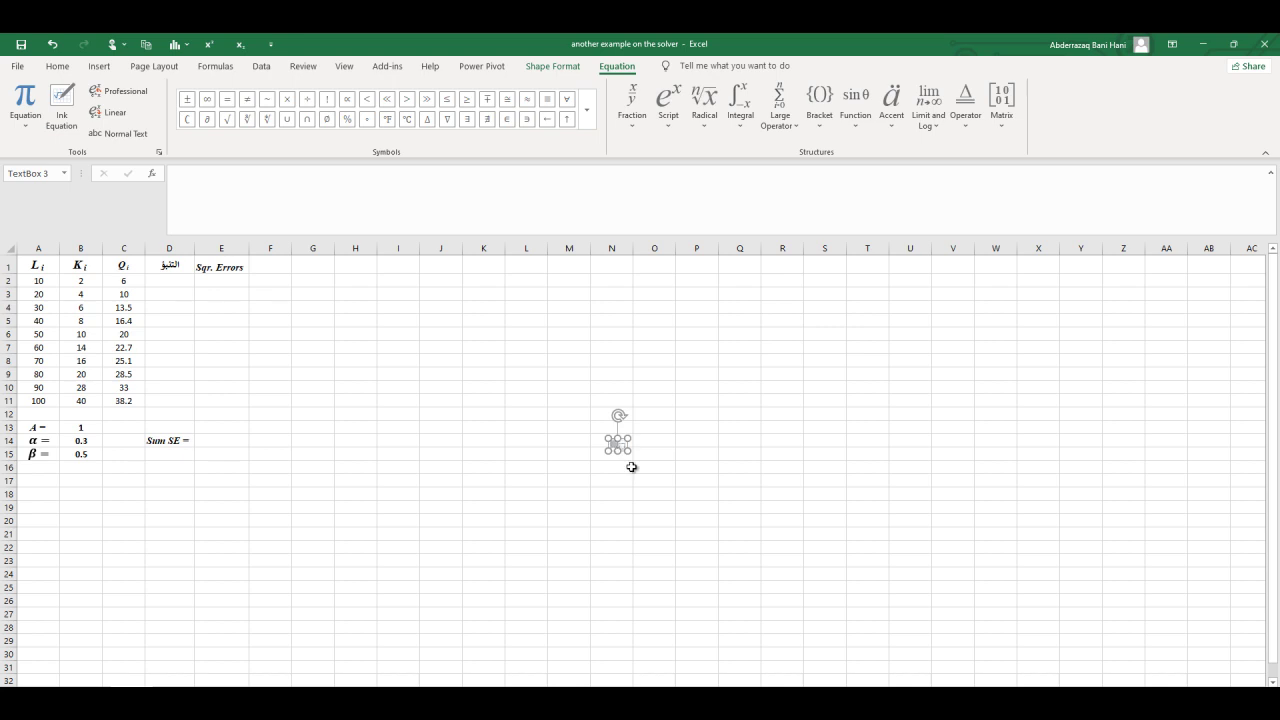
{"action": "type", "text": "Q"}
{"action": "type", "text": "i"}
{"action": "type", "text": "=A"}
{"action": "type", "text": "L"}
- Add L with α as its superscript exponent
{"action": "left_click", "coordinate": [668, 100]}
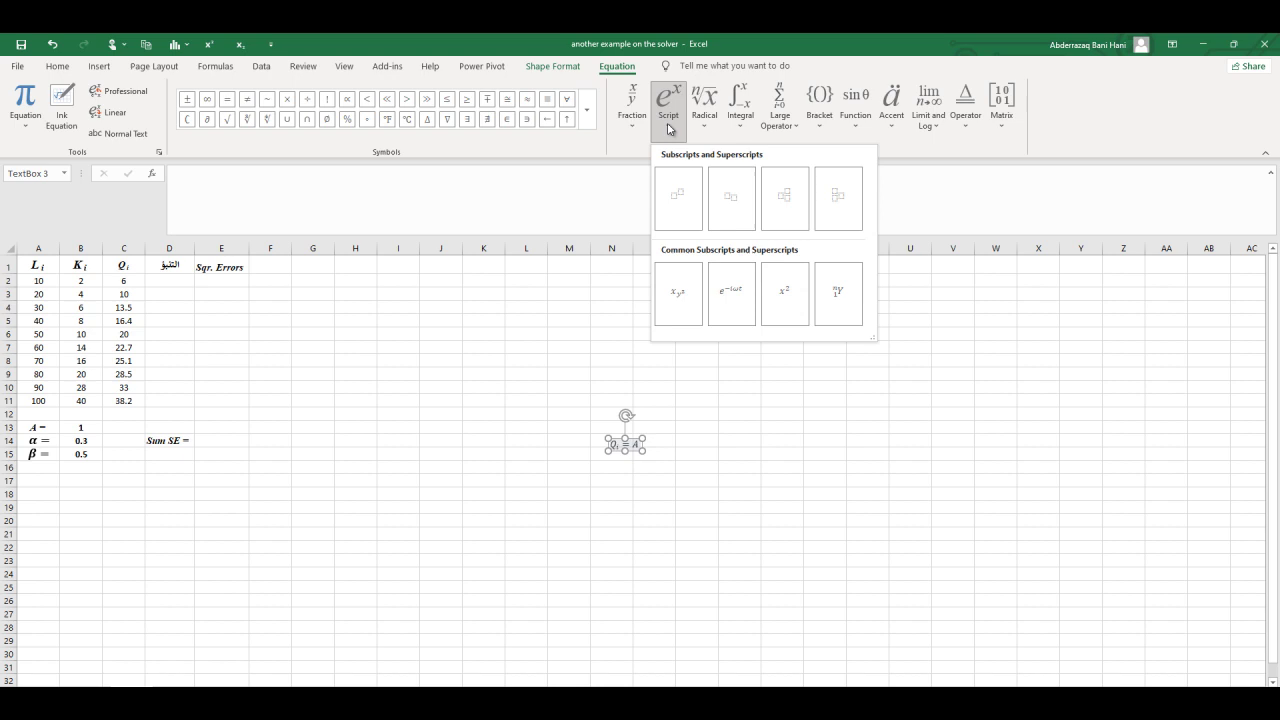
{"action": "left_click", "coordinate": [680, 192]}
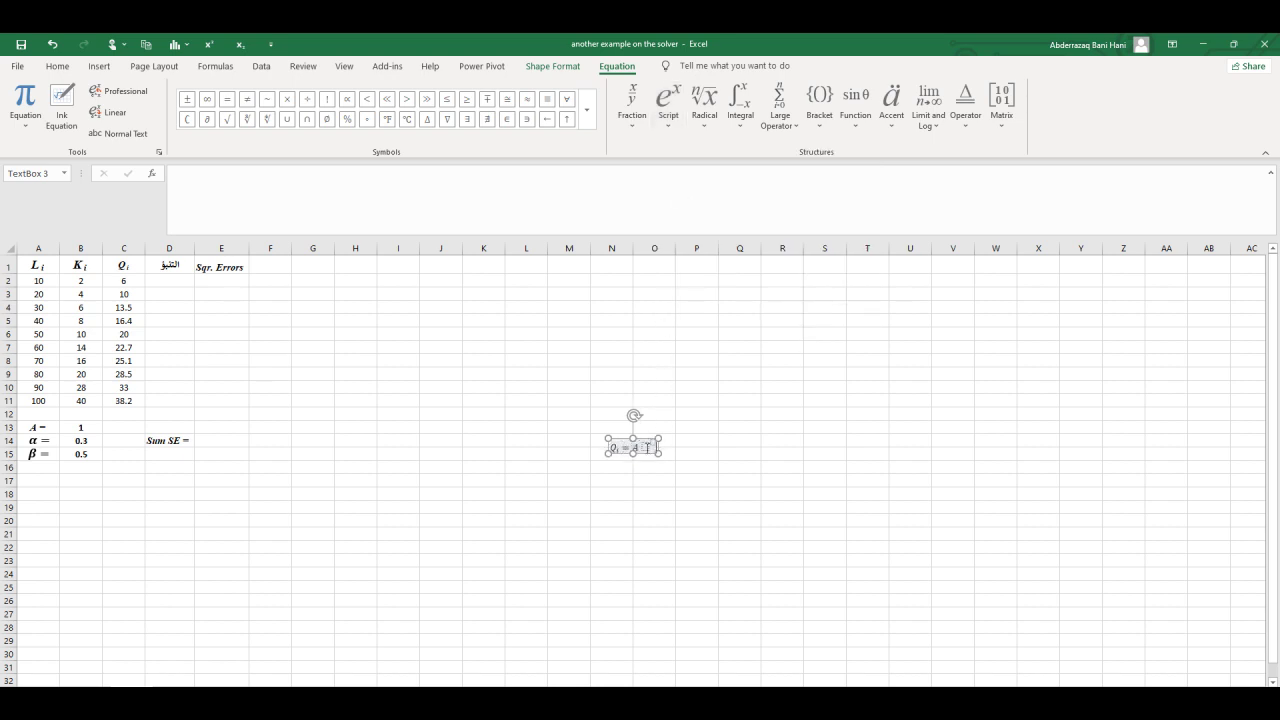
{"action": "type", "text": "L"}
{"action": "left_click", "coordinate": [649, 442]}
{"action": "left_click", "coordinate": [587, 109]}
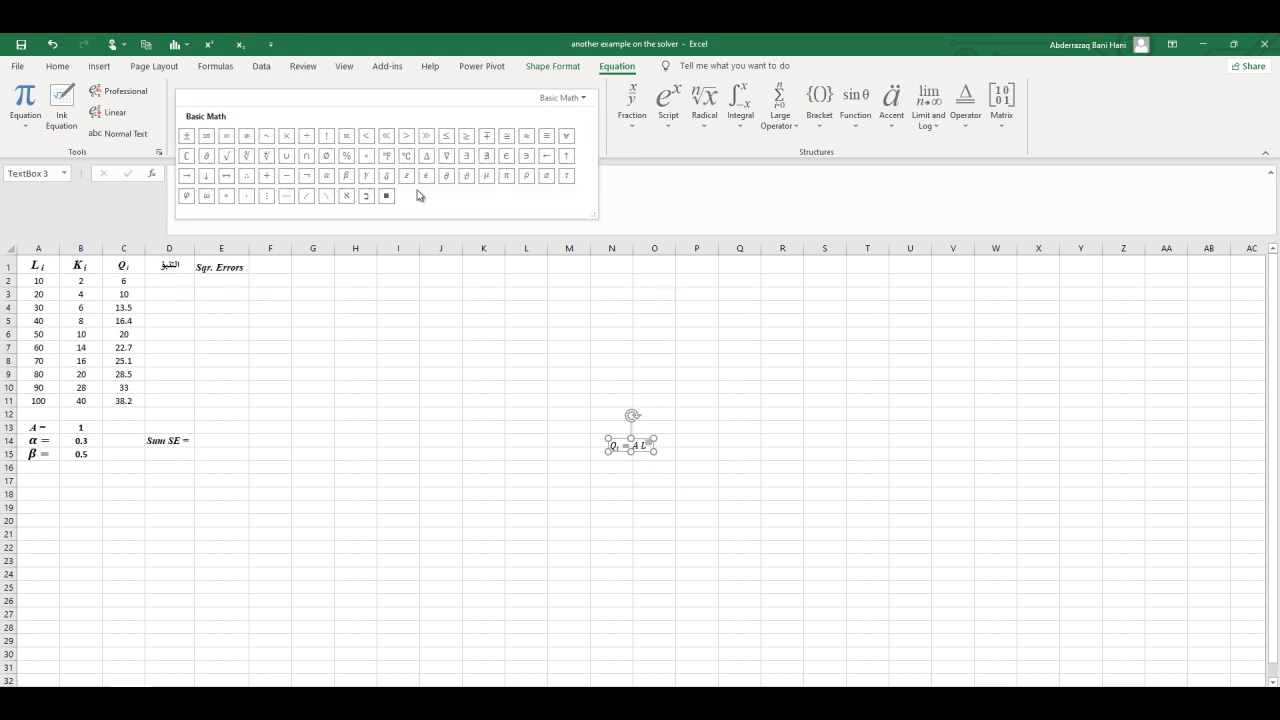
{"action": "left_click", "coordinate": [326, 176]}
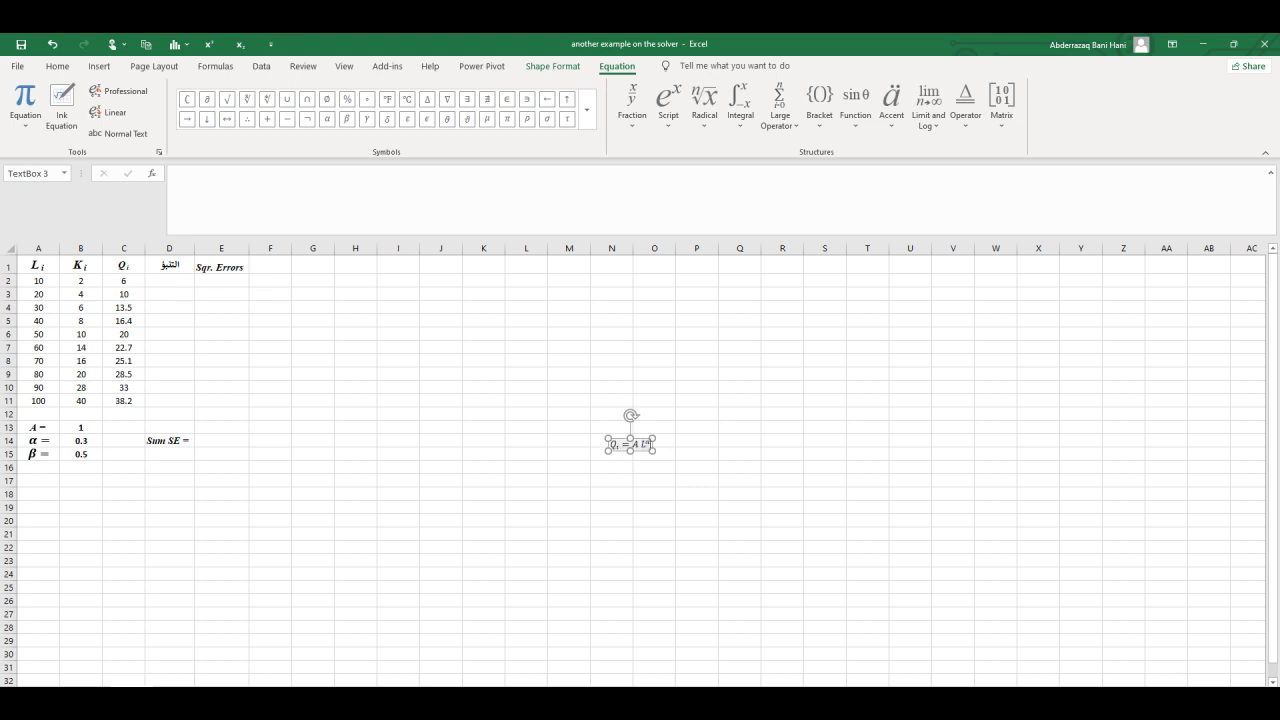
- Add K with β as its superscript exponent
{"action": "left_click", "coordinate": [668, 105]}
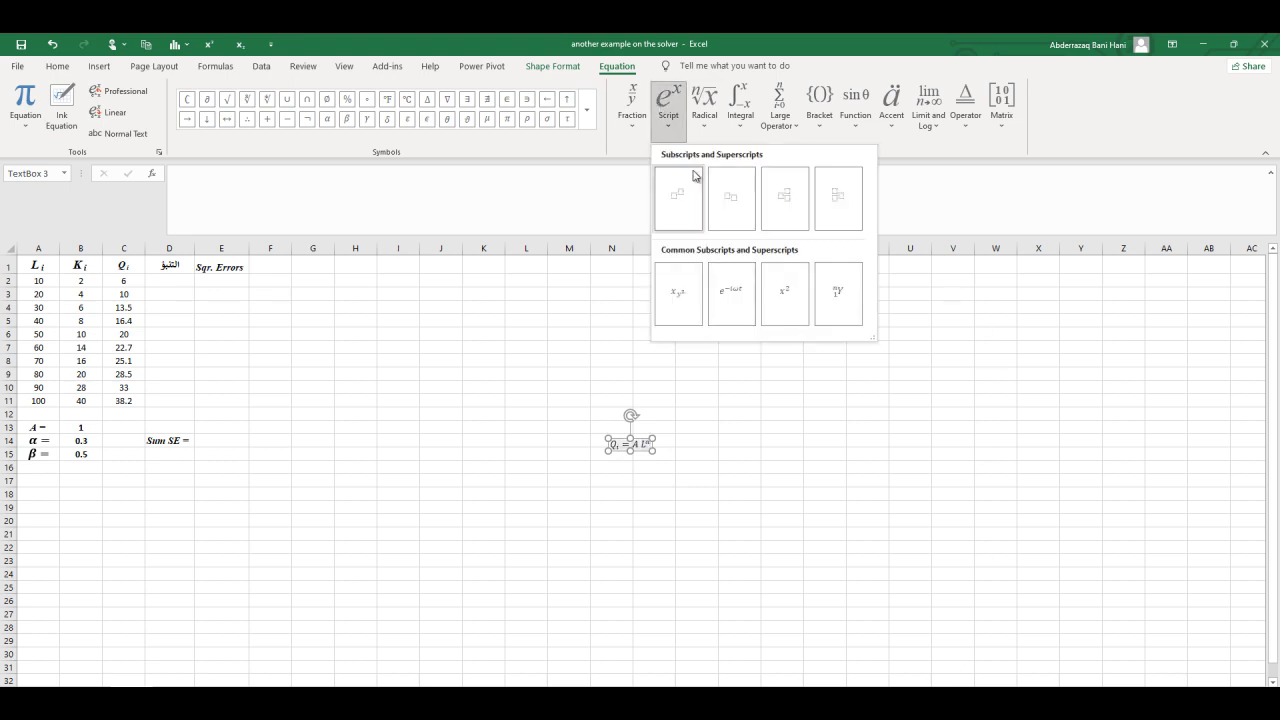
{"action": "left_click", "coordinate": [679, 198]}
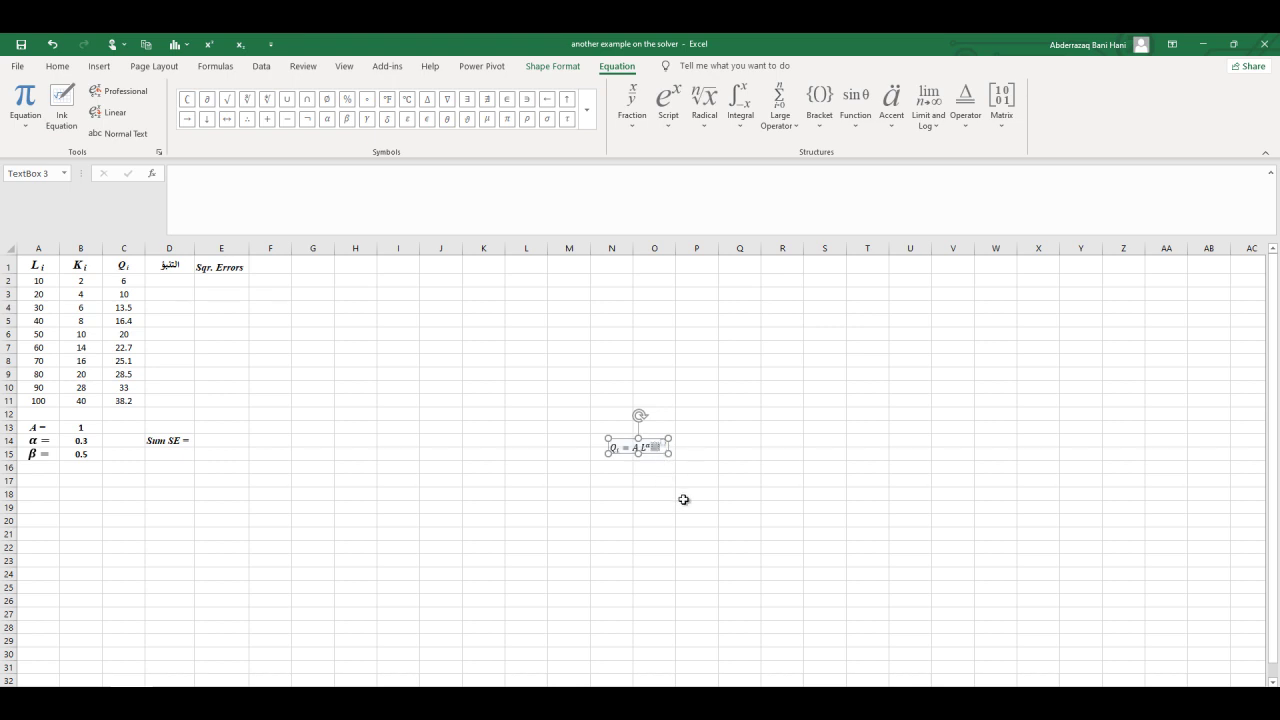
{"action": "type", "text": "K"}
{"action": "left_click", "coordinate": [587, 110]}
{"action": "left_click", "coordinate": [346, 175]}
{"action": "left_click", "coordinate": [58, 66]}
- Set the equation text to size 18 and bold
{"action": "left_click", "coordinate": [256, 100]}
{"action": "left_click", "coordinate": [256, 100]}
{"action": "left_click", "coordinate": [256, 100]}
{"action": "left_click", "coordinate": [256, 100]}
{"action": "left_click", "coordinate": [123, 126]}
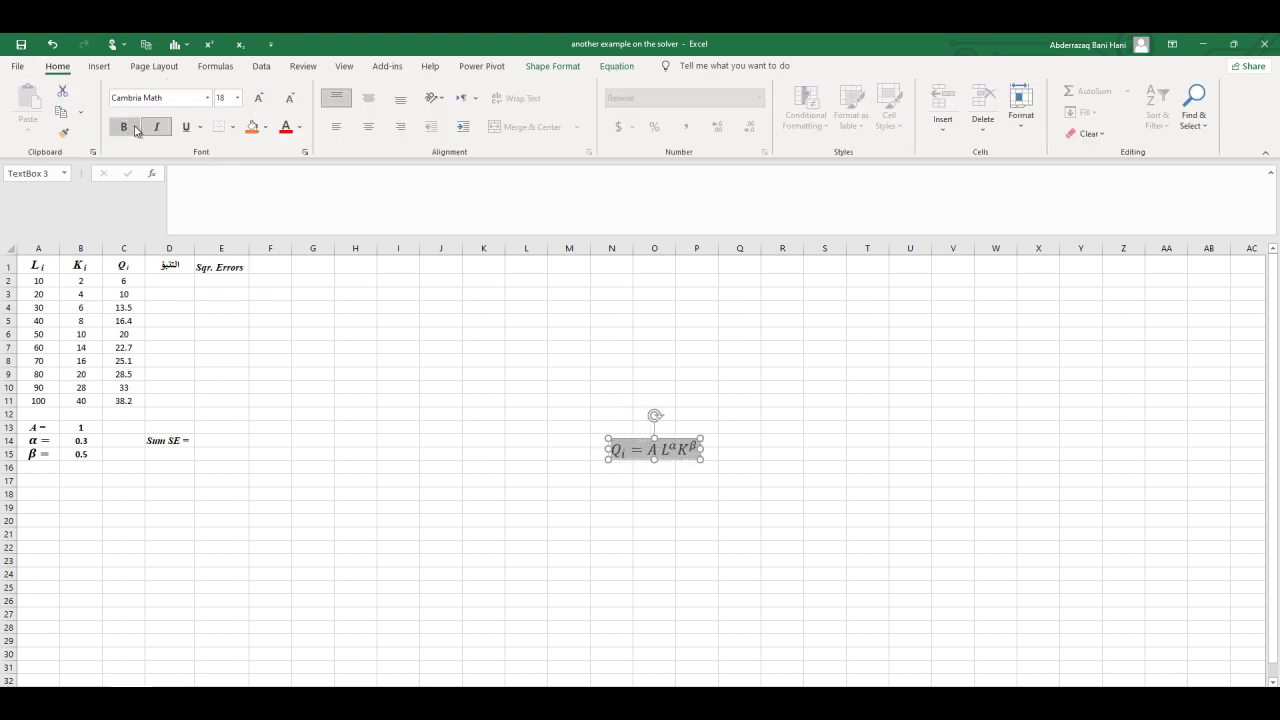
{"action": "left_click", "coordinate": [733, 468]}
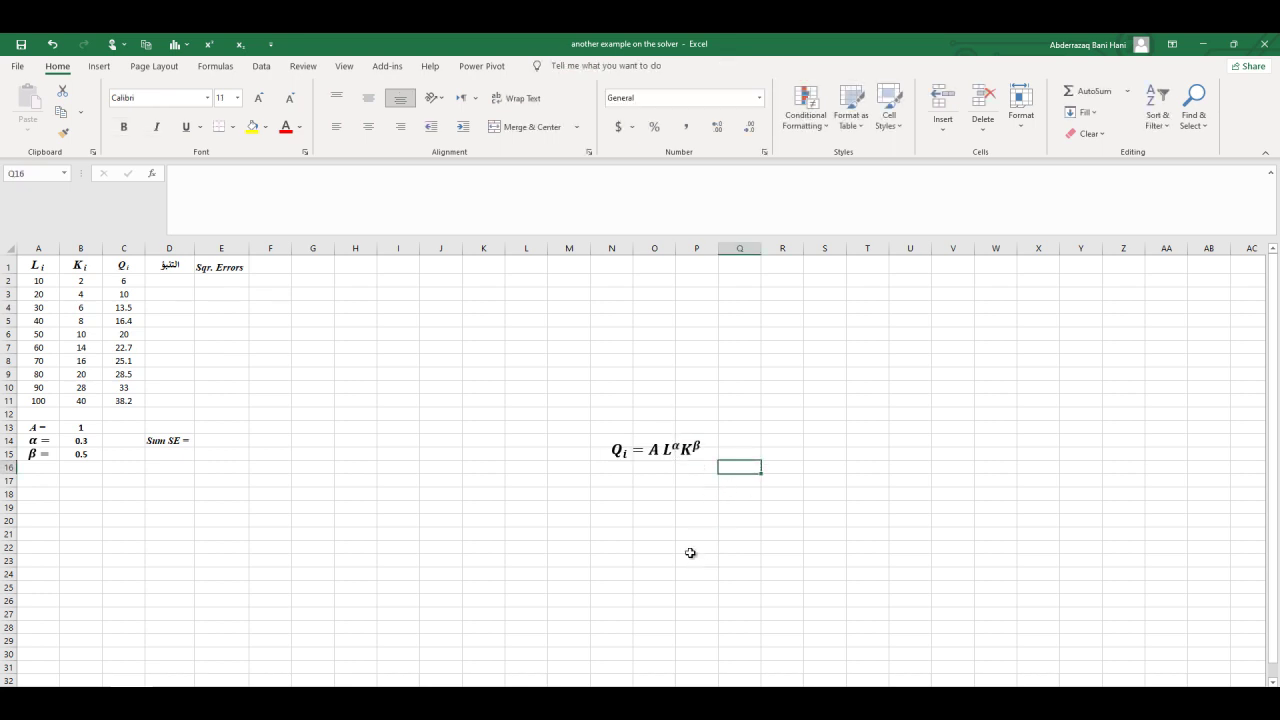
- Colour A red and the α and β exponents blue in the equation
{"action": "double_click", "coordinate": [656, 450]}
{"action": "left_click", "coordinate": [286, 127]}
{"action": "left_click_drag", "start_coordinate": [663, 450], "coordinate": [680, 450]}
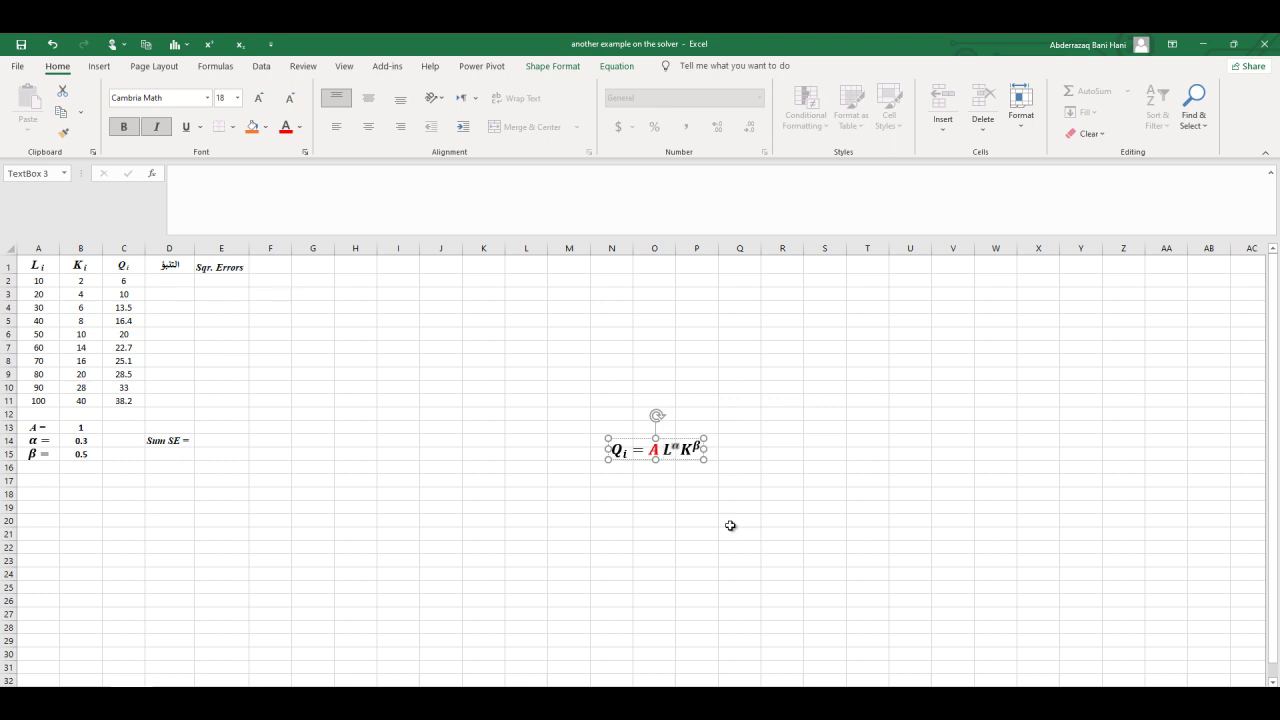
{"action": "left_click", "coordinate": [299, 127]}
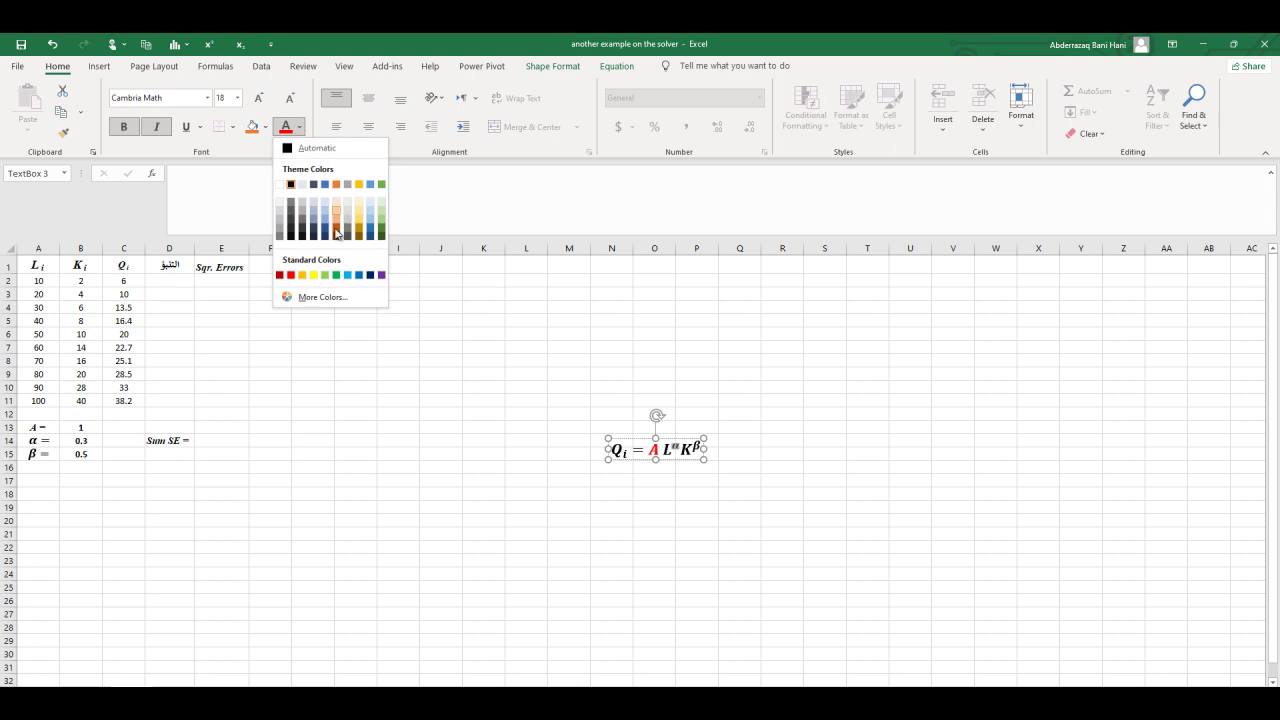
{"action": "left_click", "coordinate": [348, 275]}
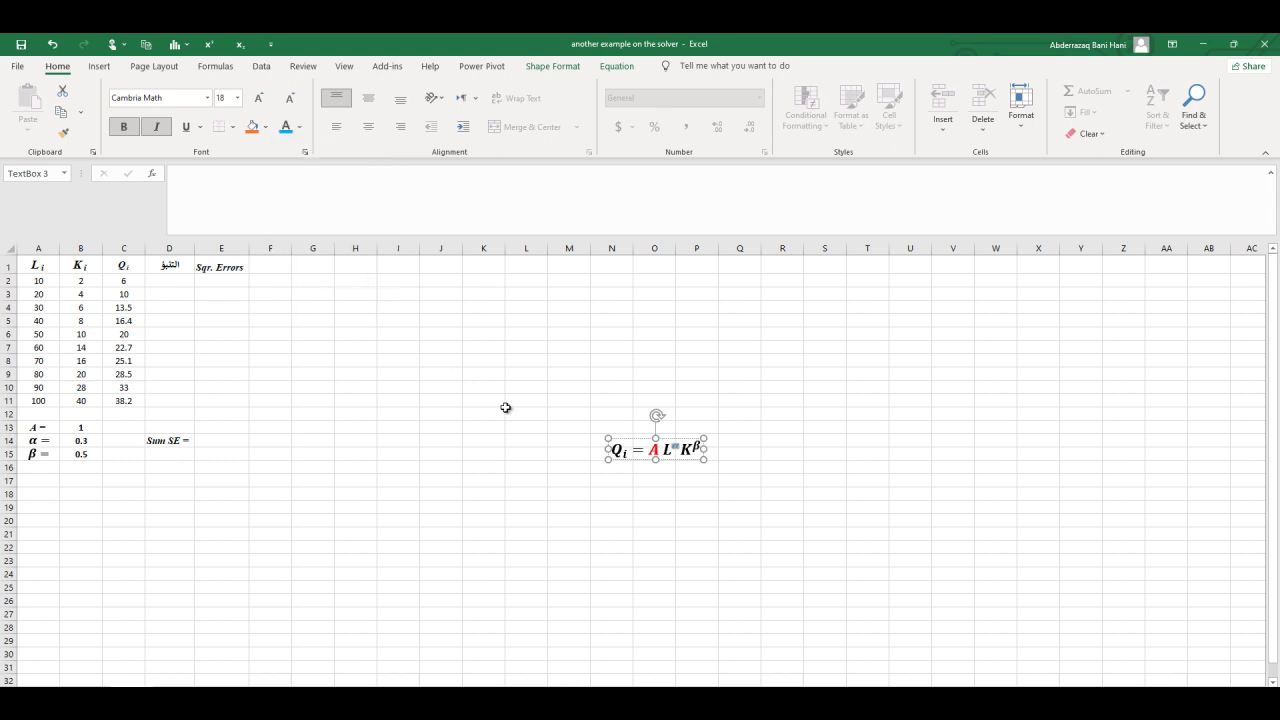
{"action": "key", "text": "Right"}
{"action": "key", "text": "shift+Right"}
{"action": "left_click", "coordinate": [303, 134]}
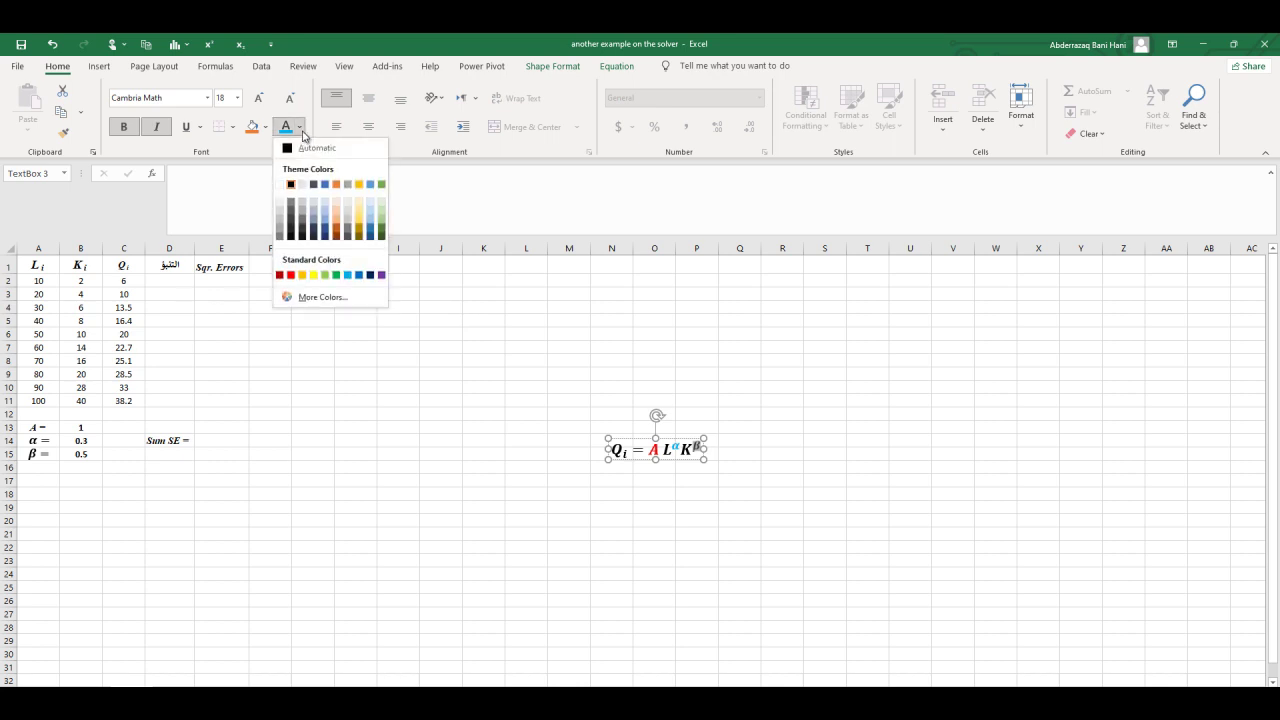
{"action": "left_click", "coordinate": [364, 278]}
{"action": "left_click", "coordinate": [783, 454]}
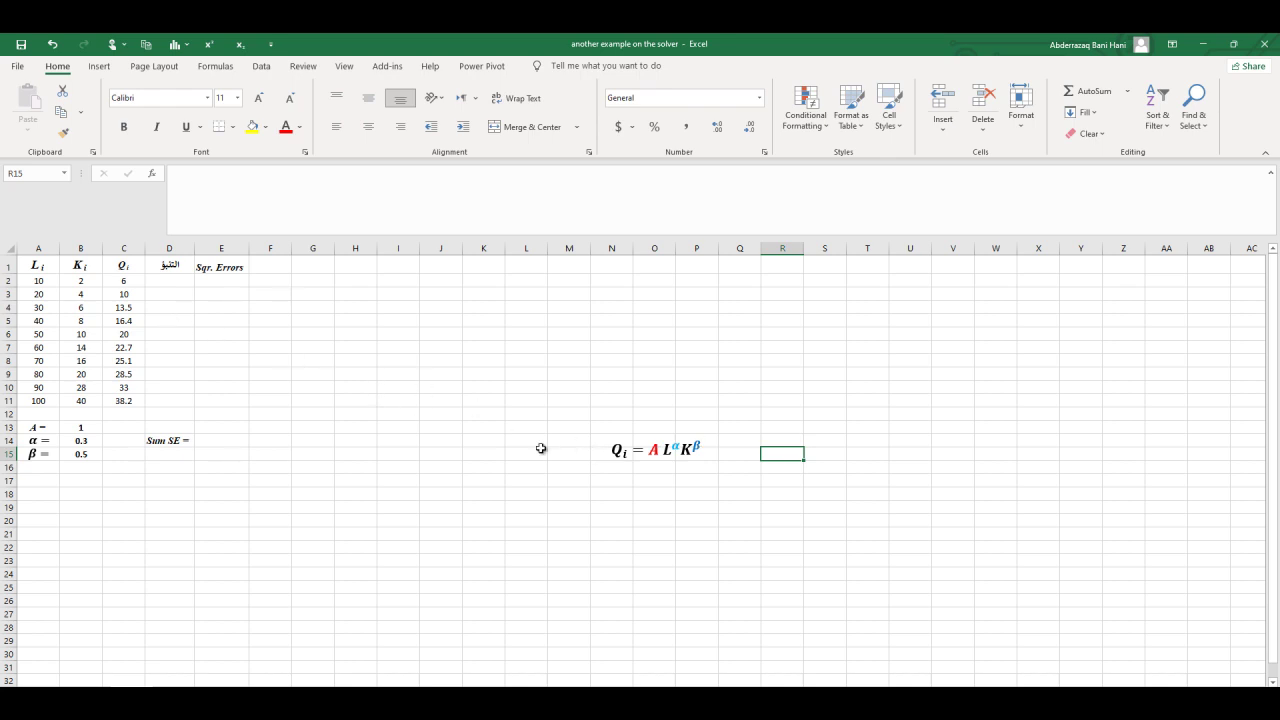
{"action": "left_click", "coordinate": [643, 455]}
{"action": "key", "text": "Escape"}
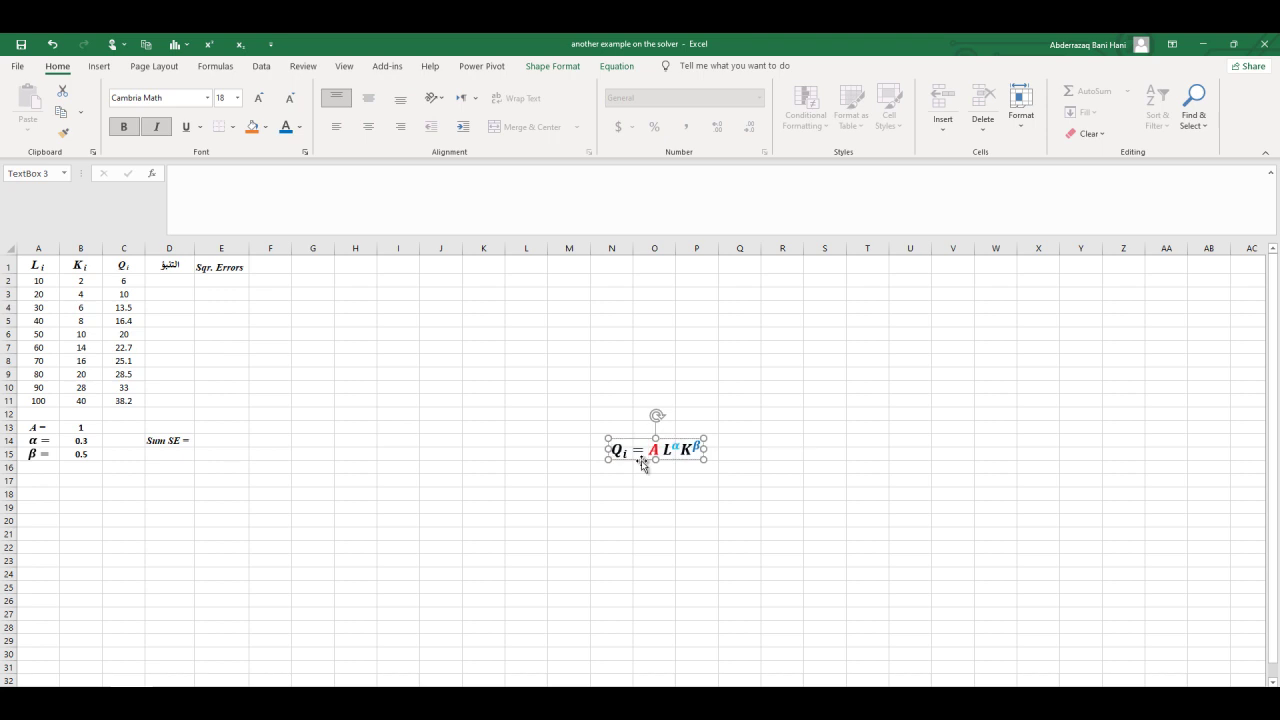
{"action": "left_click_drag", "start_coordinate": [45, 283], "coordinate": [43, 396]}
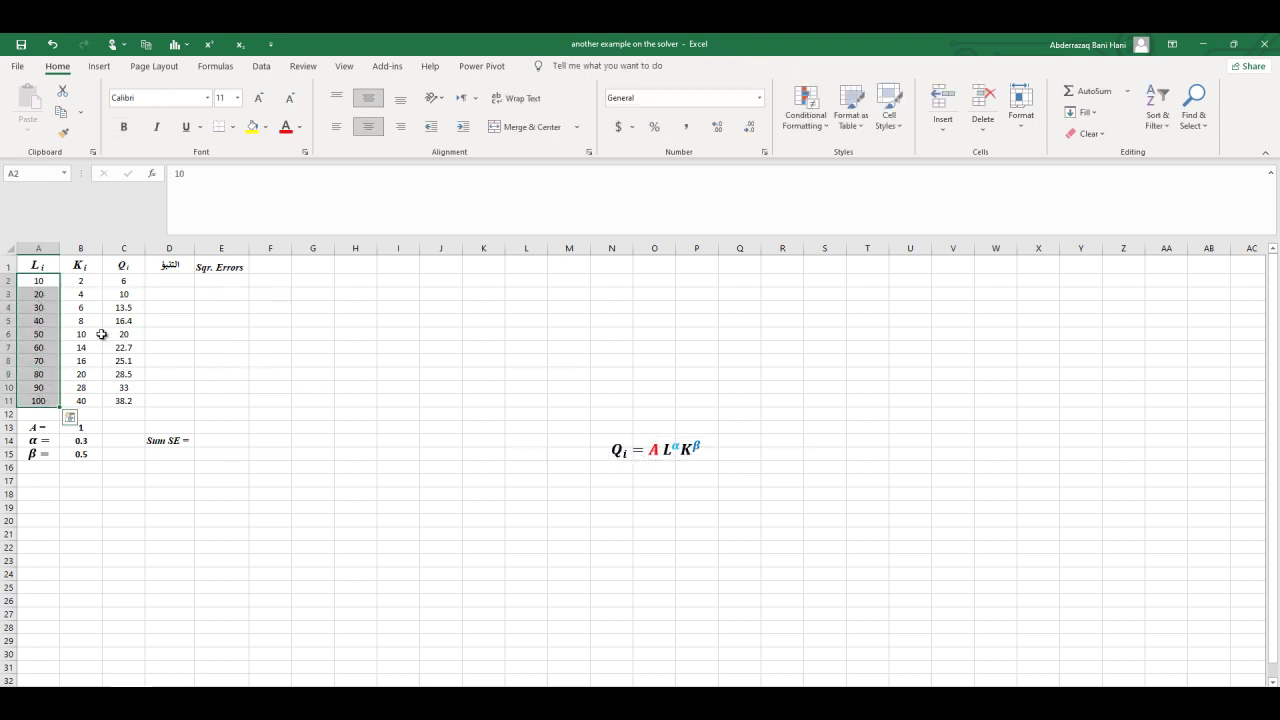
{"action": "left_click_drag", "start_coordinate": [81, 281], "coordinate": [82, 401]}
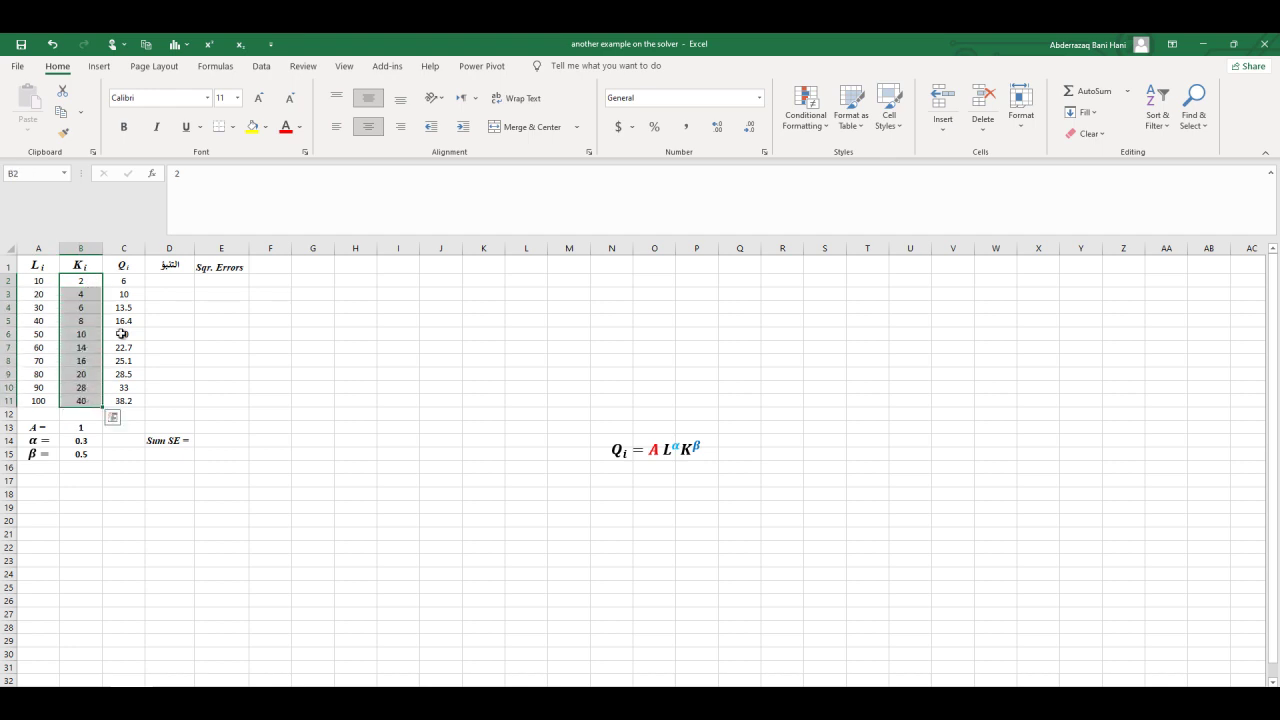
{"action": "left_click_drag", "start_coordinate": [124, 282], "coordinate": [124, 401]}
{"action": "left_click", "coordinate": [422, 452]}
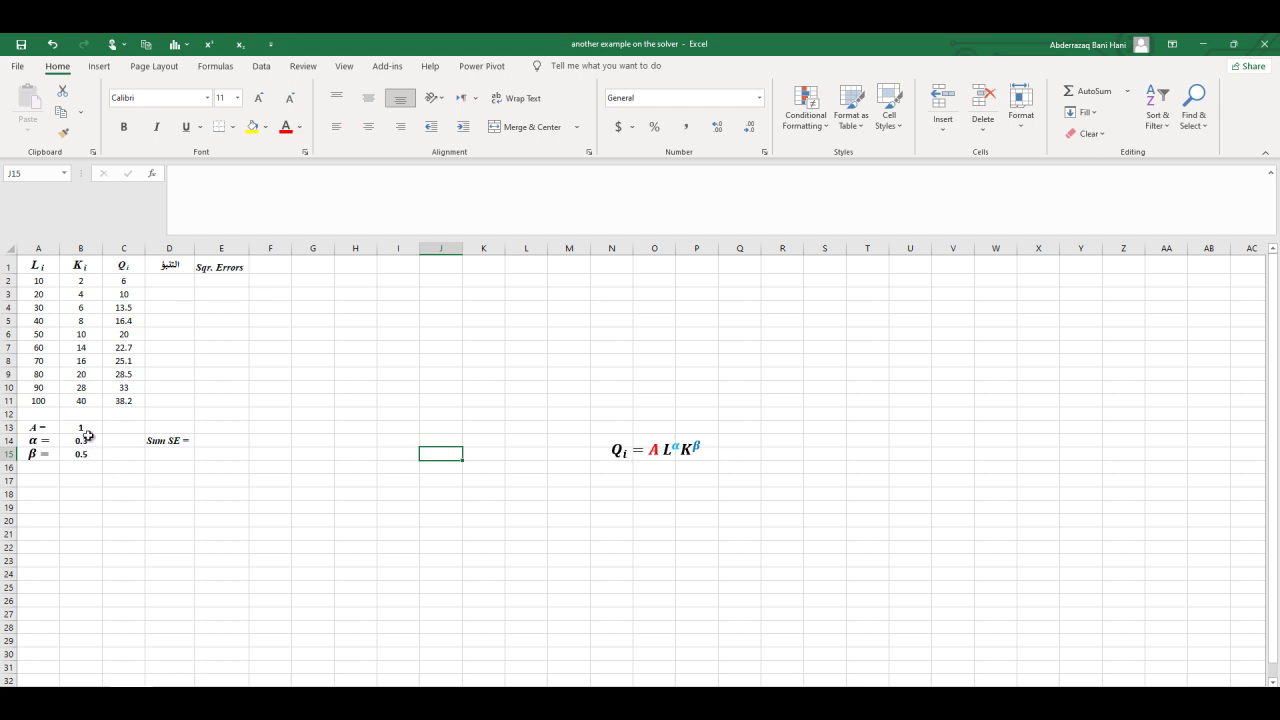
- Enlarge parameter values B13:B15 to size 12 and colour A's value 1 red
{"action": "left_click_drag", "start_coordinate": [88, 428], "coordinate": [86, 454]}
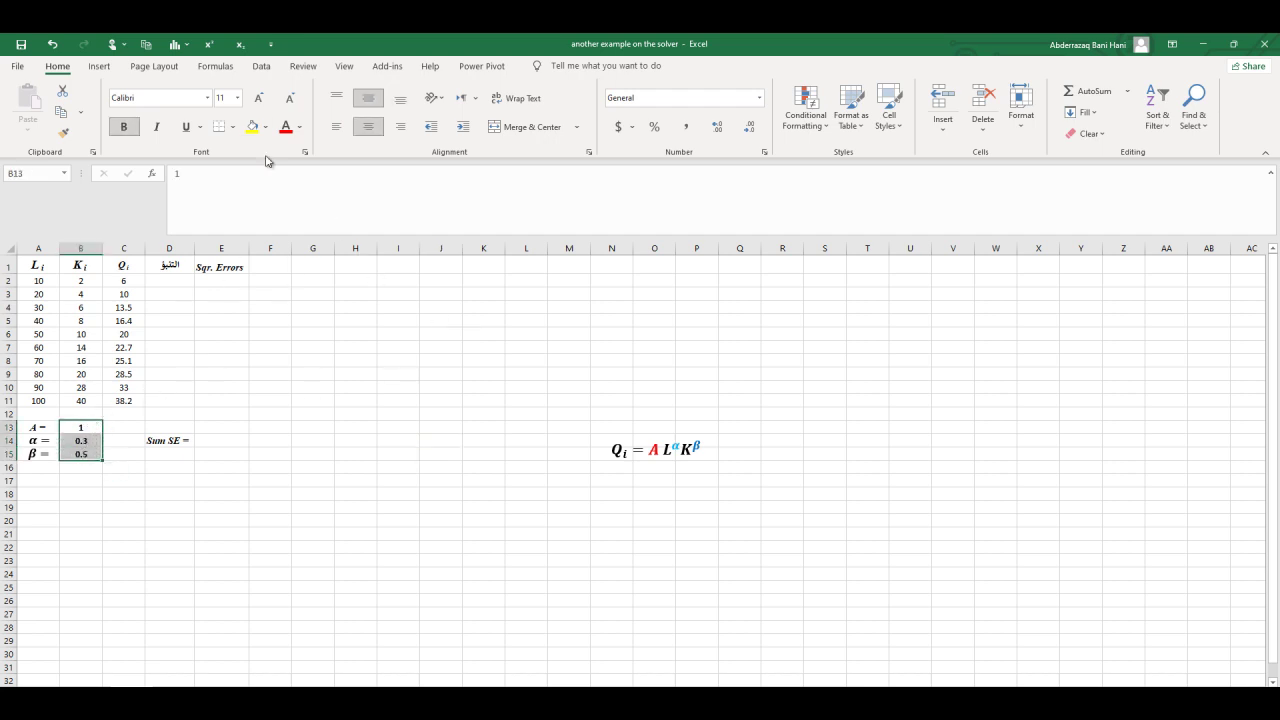
{"action": "left_click", "coordinate": [258, 97]}
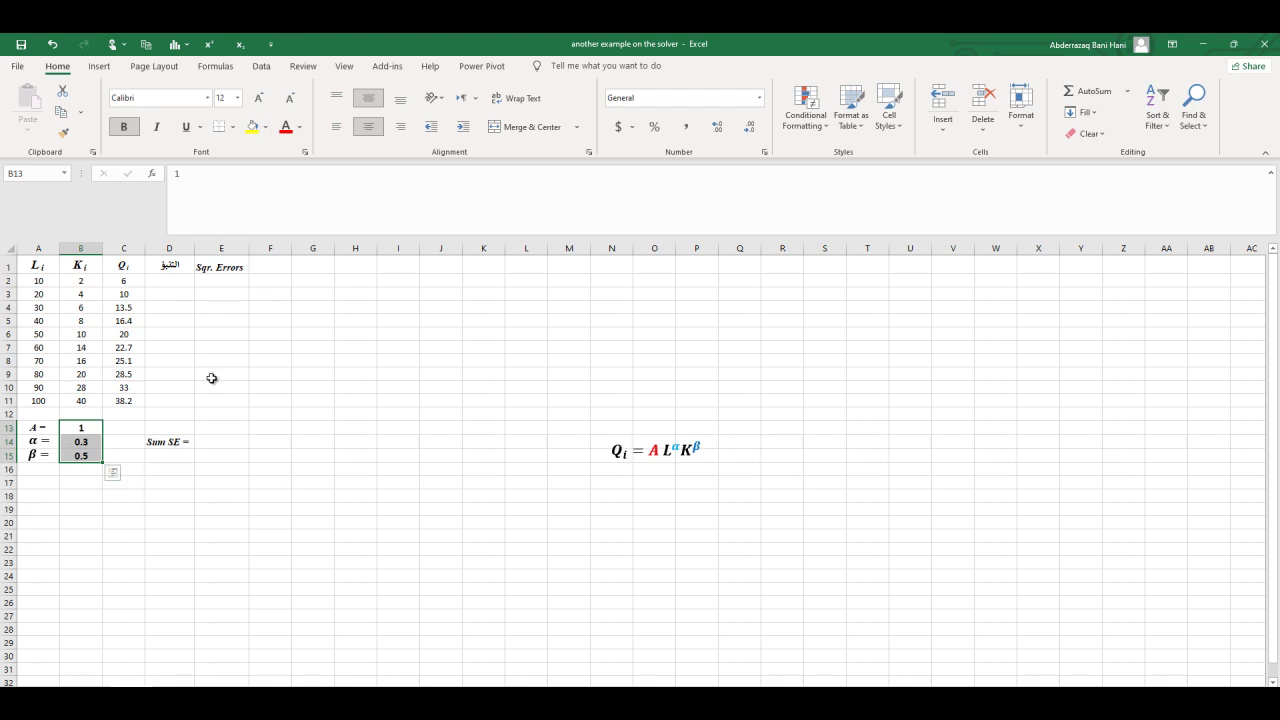
{"action": "left_click", "coordinate": [85, 427]}
{"action": "left_click", "coordinate": [285, 127]}
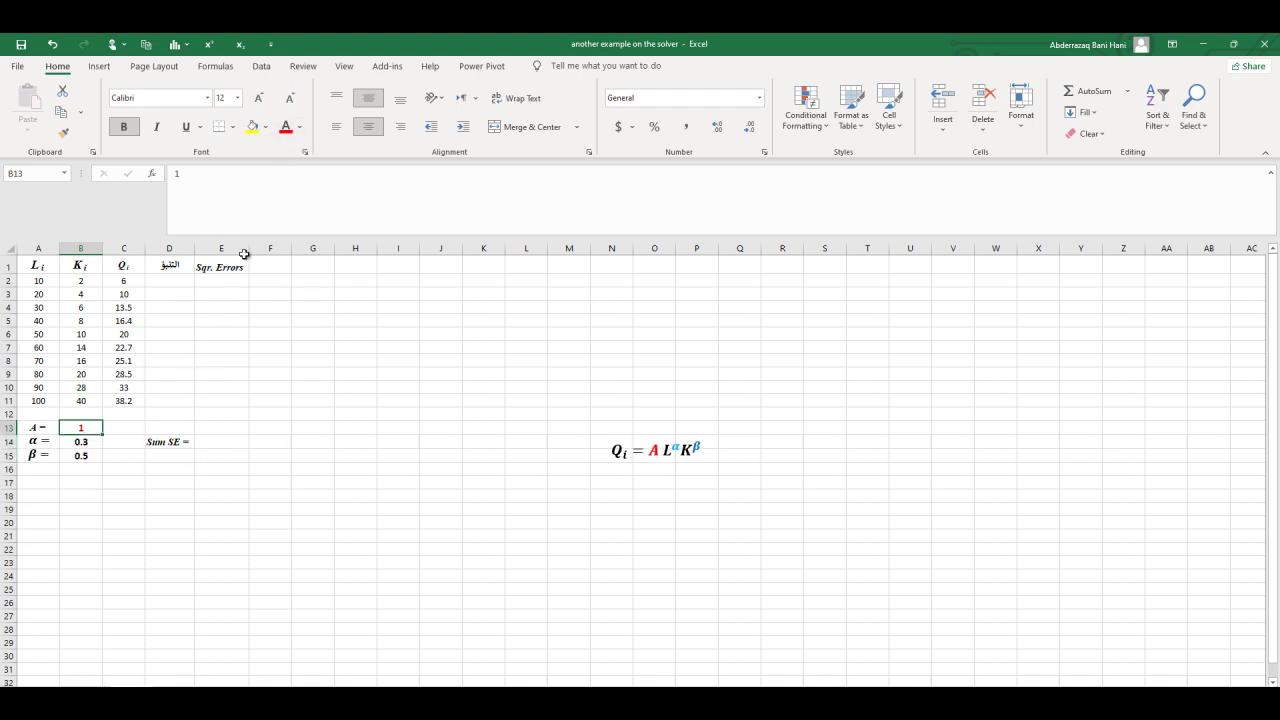
- Colour α's 0.3 in B14 and β's 0.5 in B15 blue
{"action": "left_click", "coordinate": [88, 442]}
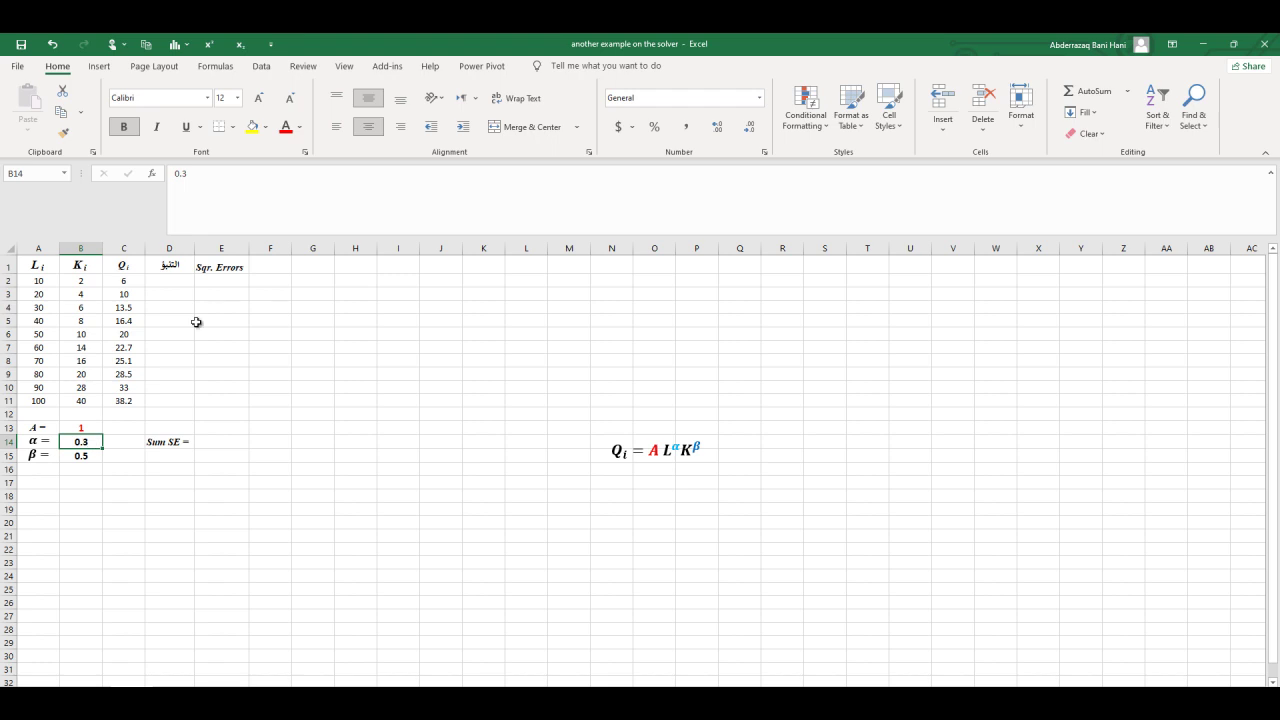
{"action": "left_click", "coordinate": [299, 127]}
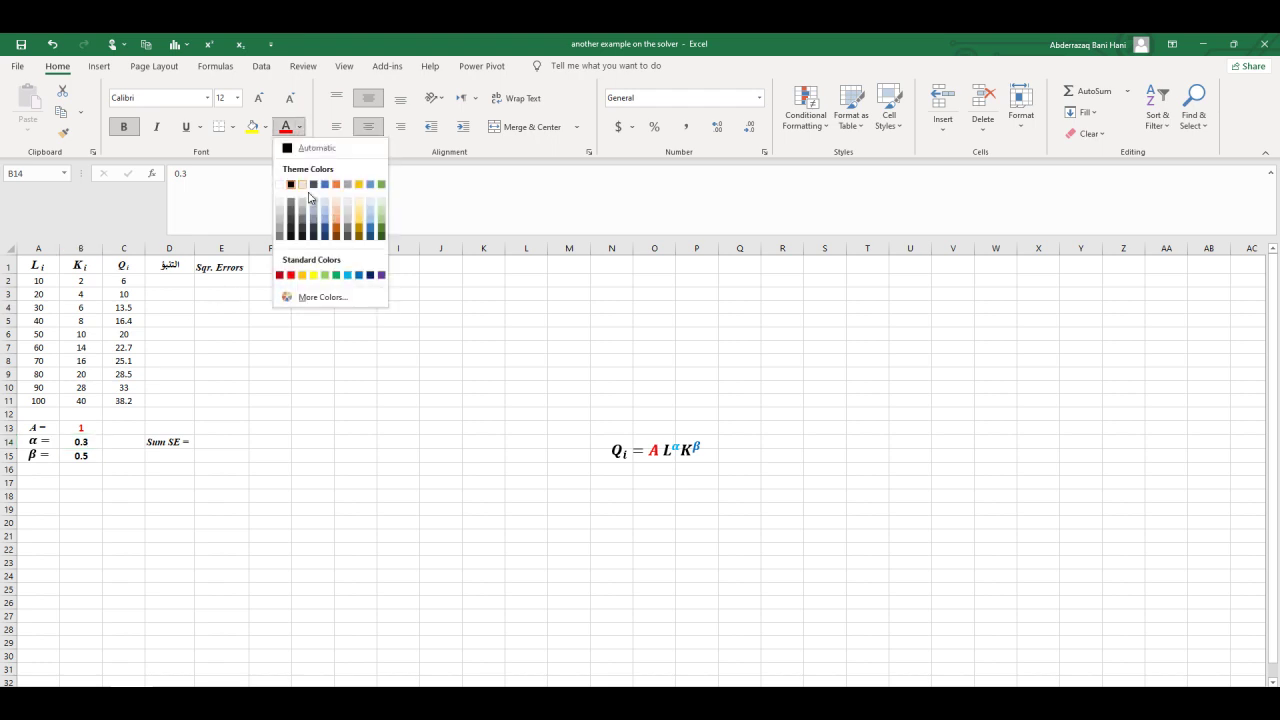
{"action": "left_click", "coordinate": [351, 275]}
{"action": "left_click", "coordinate": [90, 457]}
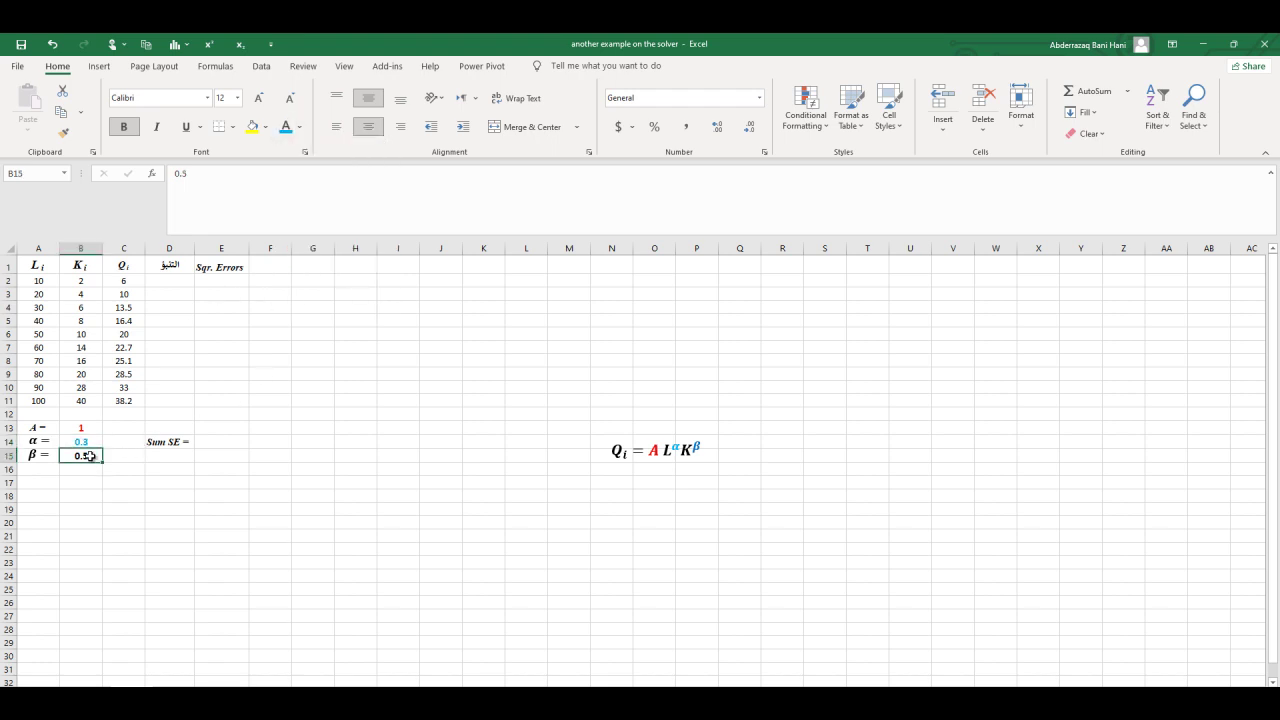
{"action": "left_click", "coordinate": [299, 127]}
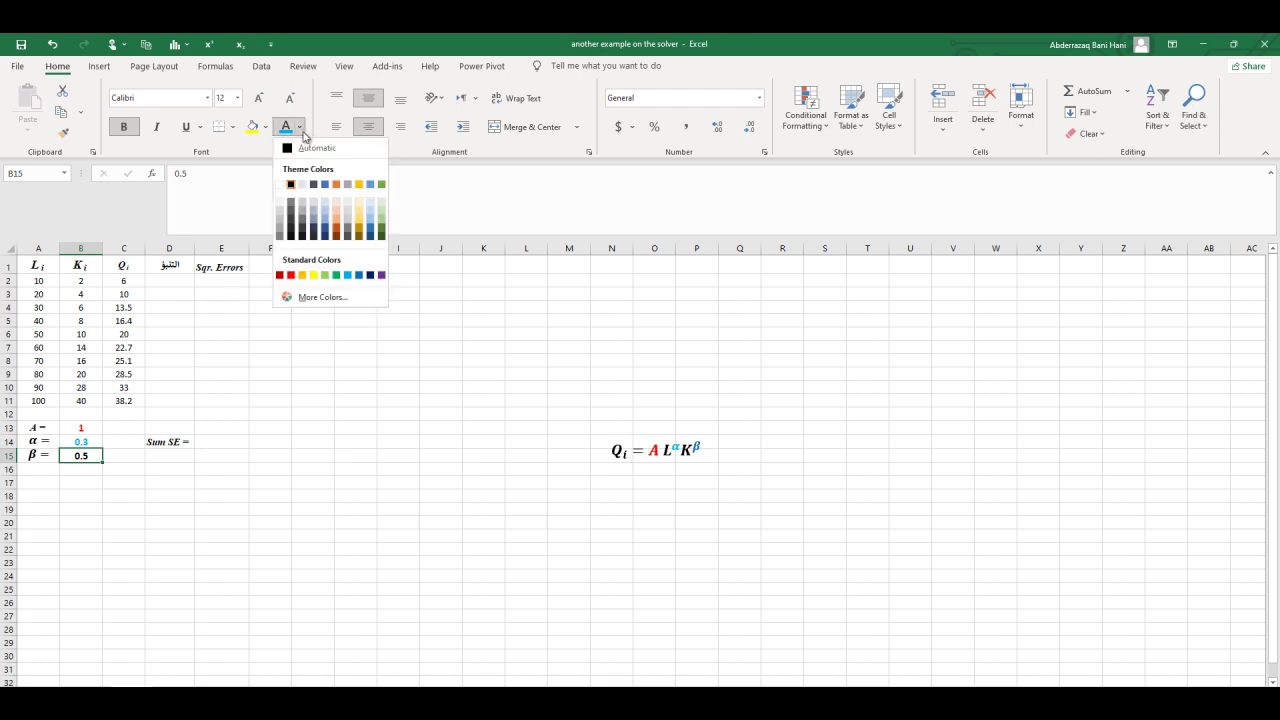
{"action": "left_click", "coordinate": [359, 276]}
{"action": "left_click", "coordinate": [342, 494]}
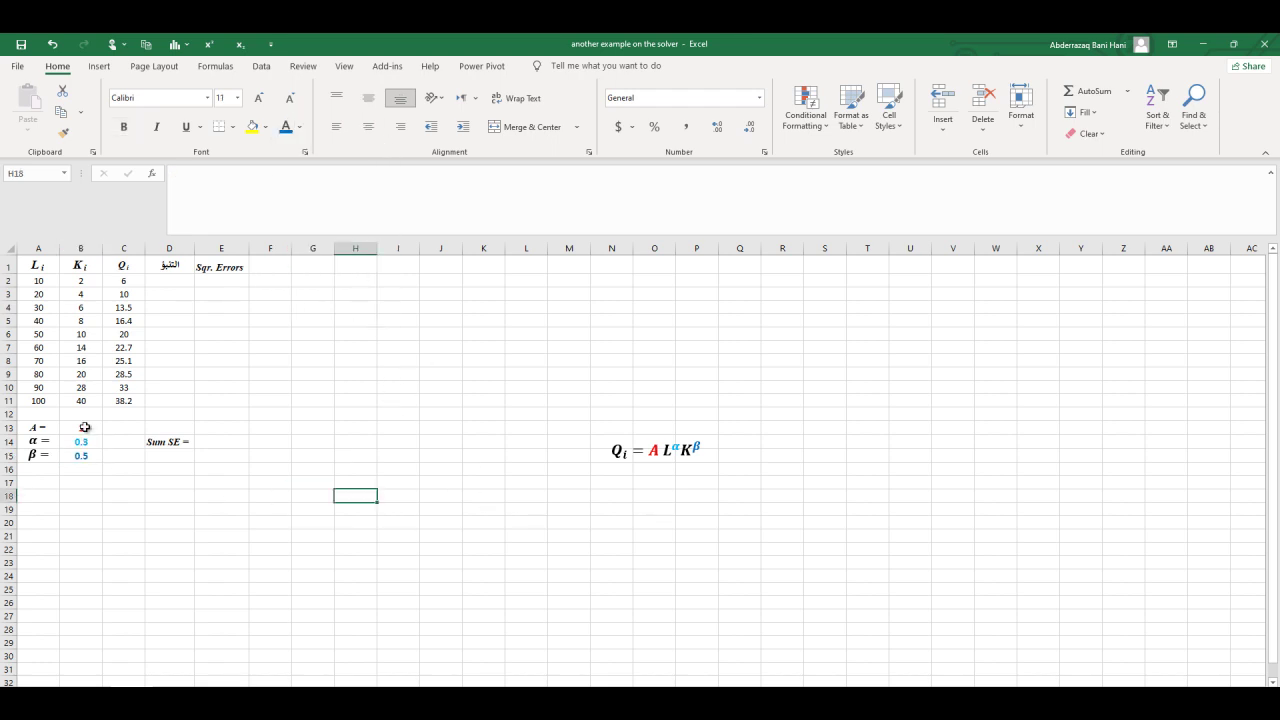
{"action": "left_click", "coordinate": [86, 428]}
{"action": "left_click", "coordinate": [86, 443]}
{"action": "left_click", "coordinate": [90, 455]}
{"action": "left_click", "coordinate": [261, 531]}
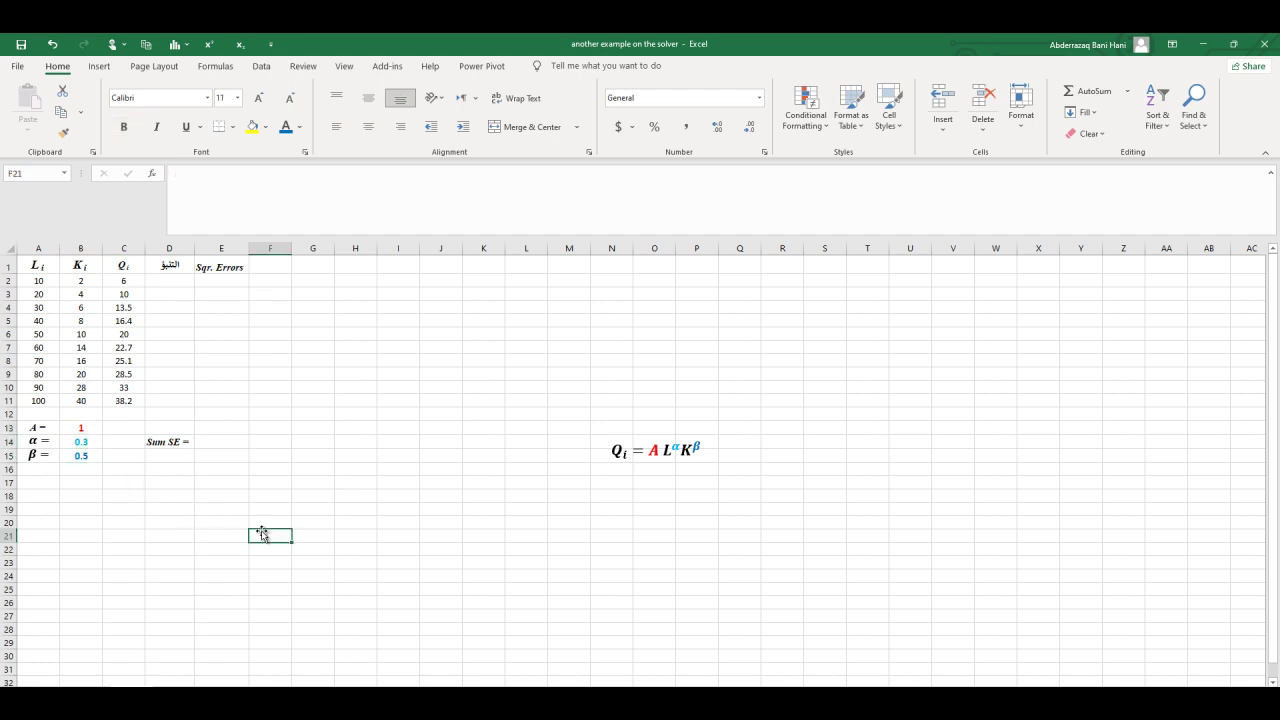
- In D2, start the formula with $B$13 times A2 raised to $B$14
{"action": "left_click", "coordinate": [176, 283]}
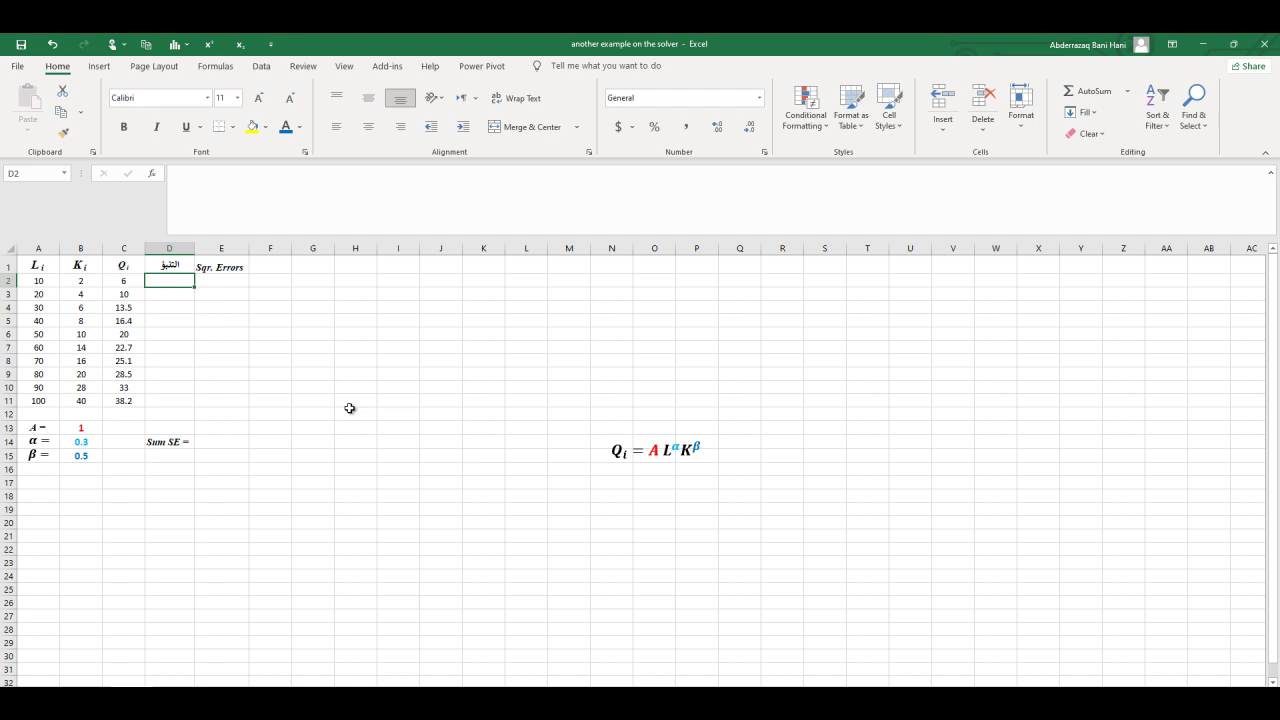
{"action": "type", "text": "="}
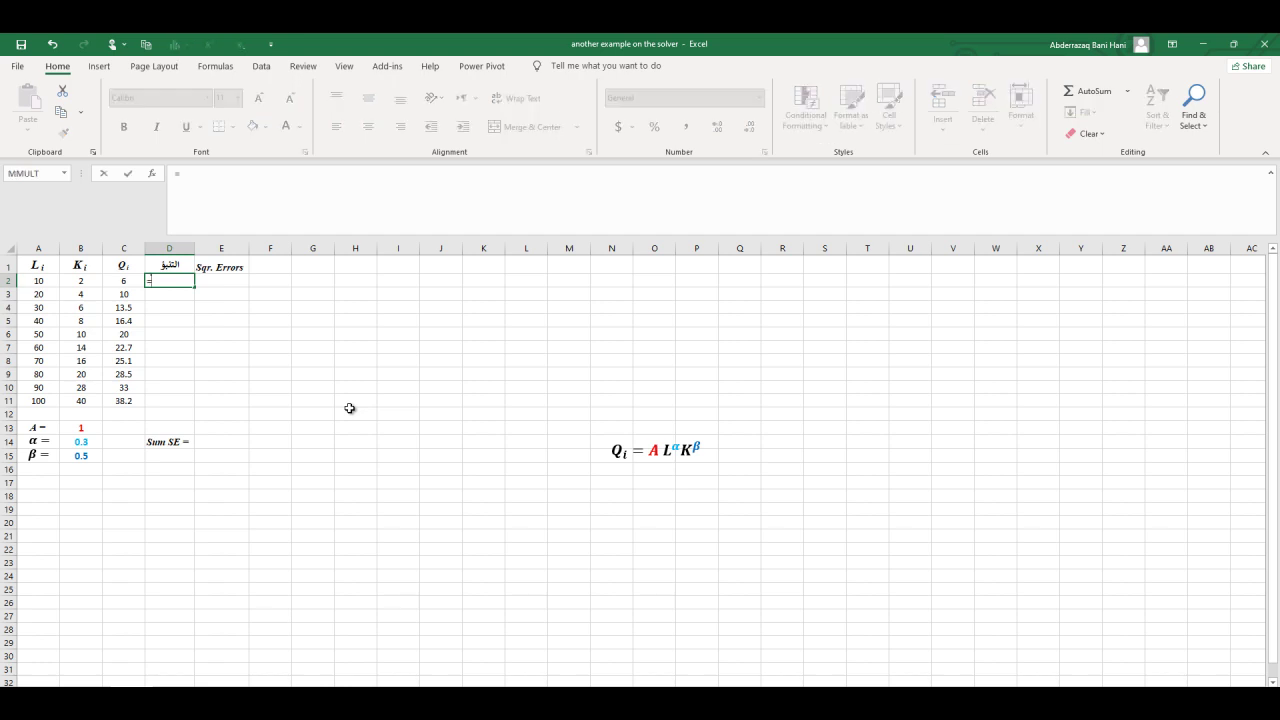
{"action": "left_click", "coordinate": [88, 427]}
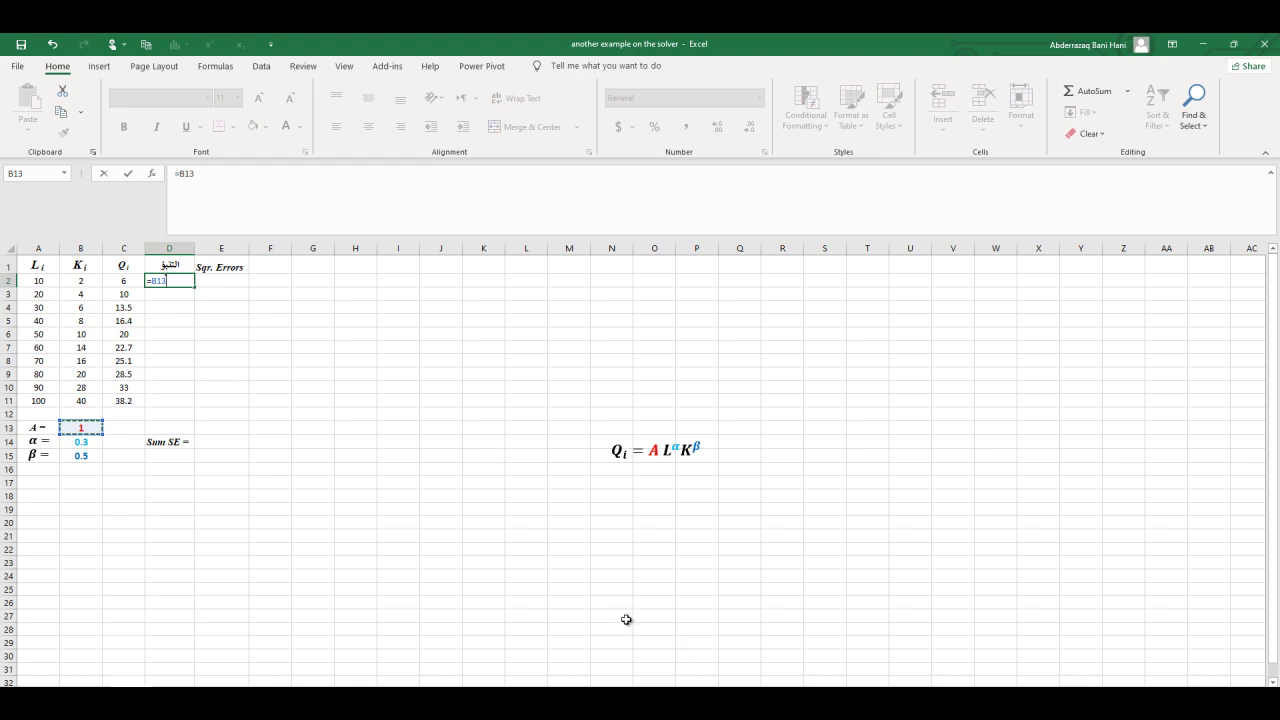
{"action": "key", "text": "F4"}
{"action": "left_click", "coordinate": [45, 282]}
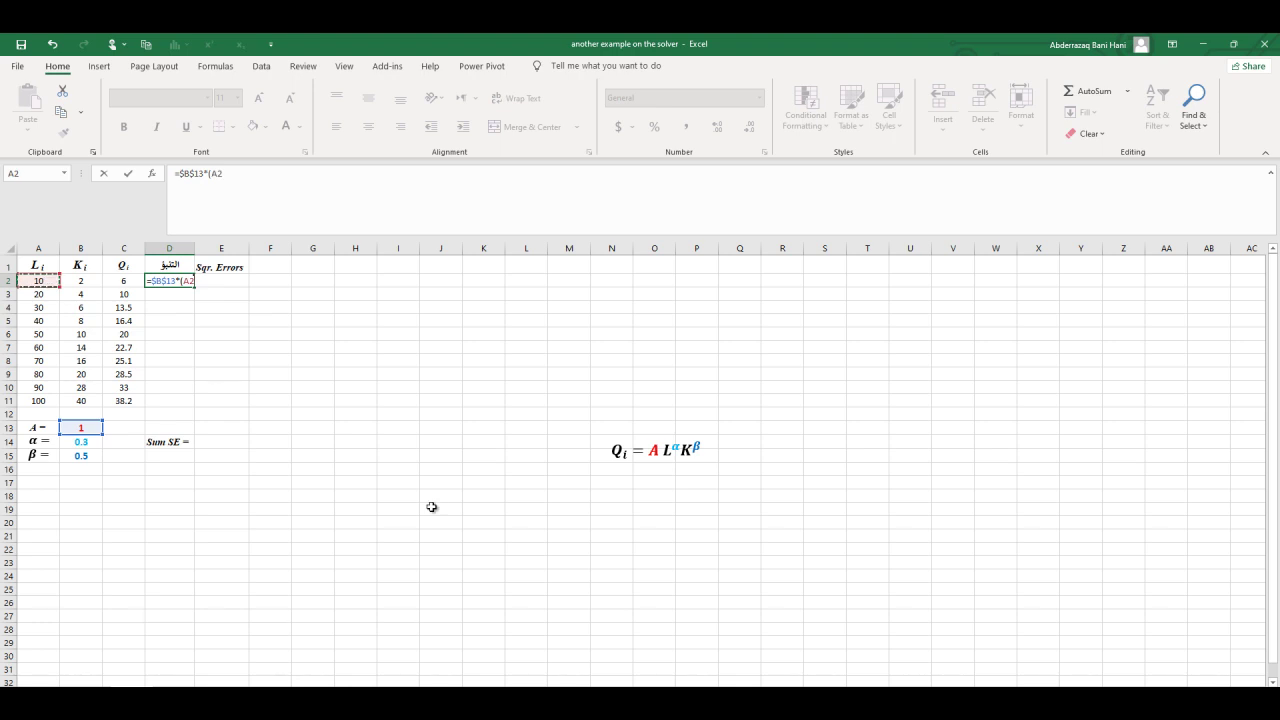
{"action": "type", "text": "^"}
{"action": "left_click", "coordinate": [92, 442]}
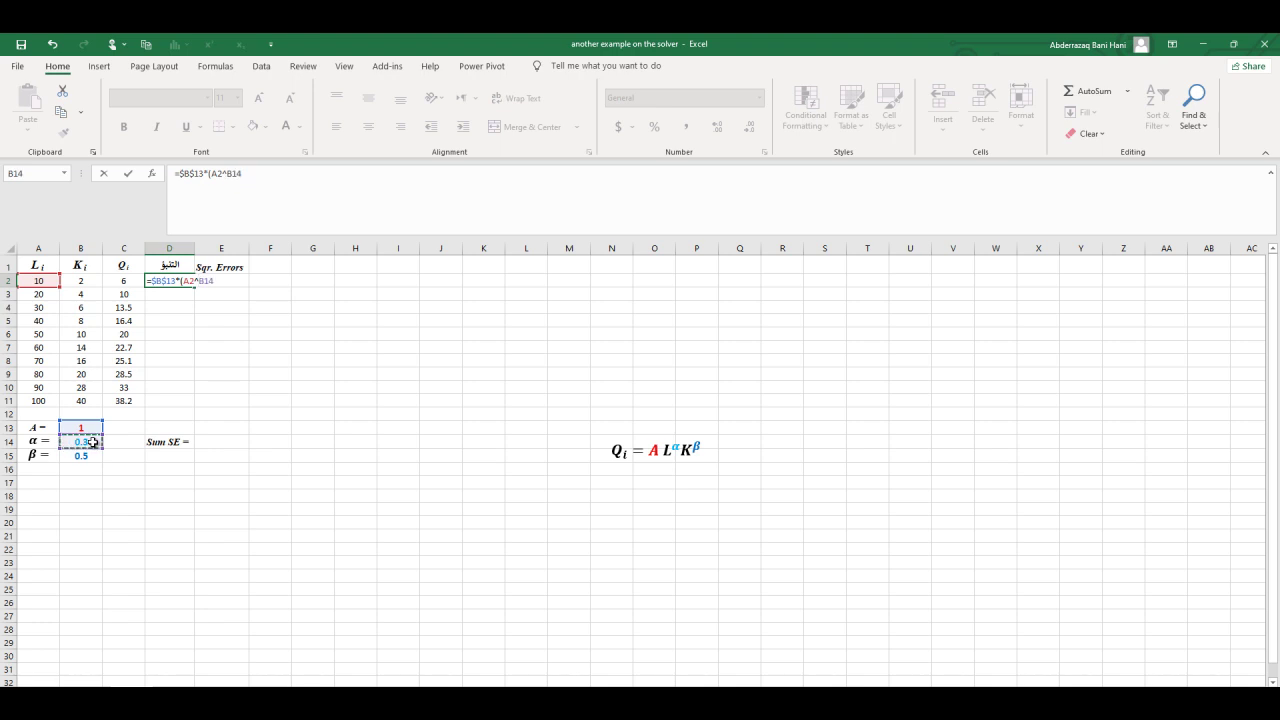
{"action": "key", "text": "F4"}
{"action": "type", "text": ")*("}
- Complete it with B2 raised to $B$15, giving =$B$13*(A2^$B$14)*(B2^$B$15)
{"action": "left_click", "coordinate": [96, 284]}
{"action": "type", "text": "^"}
{"action": "left_click", "coordinate": [89, 455]}
{"action": "key", "text": "F4"}
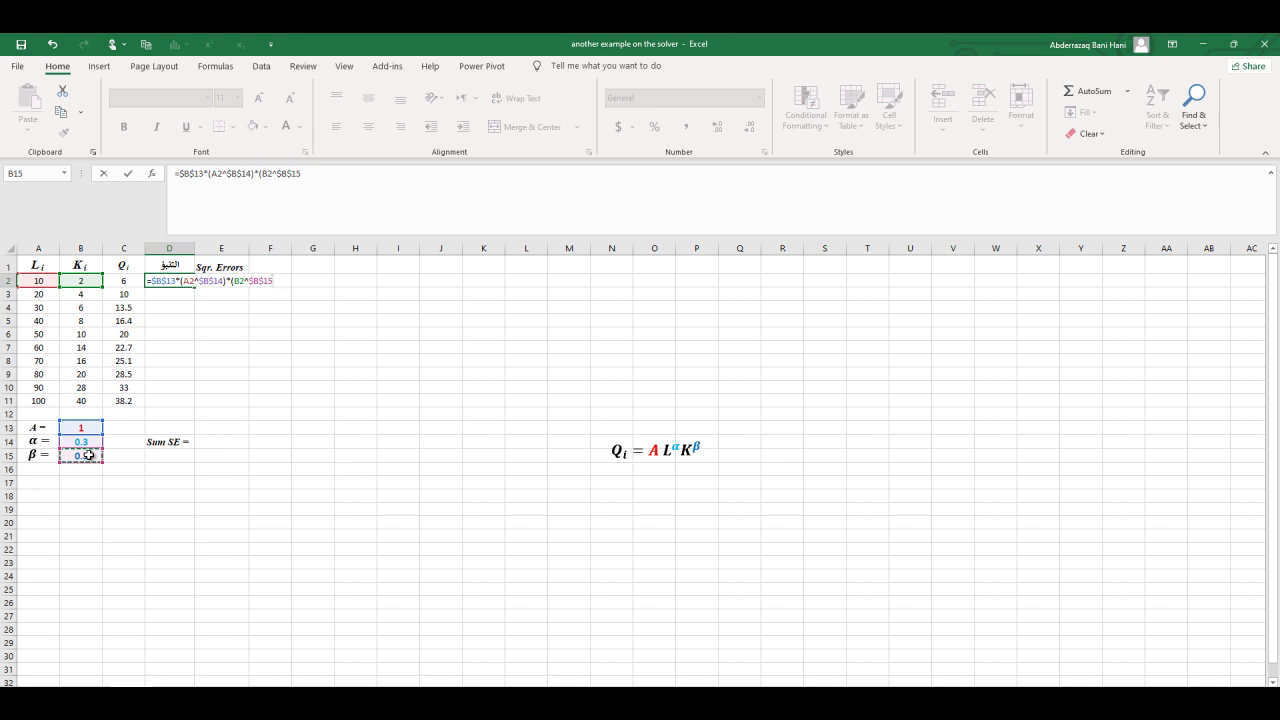
{"action": "type", "text": ")"}
{"action": "key", "text": "Return"}
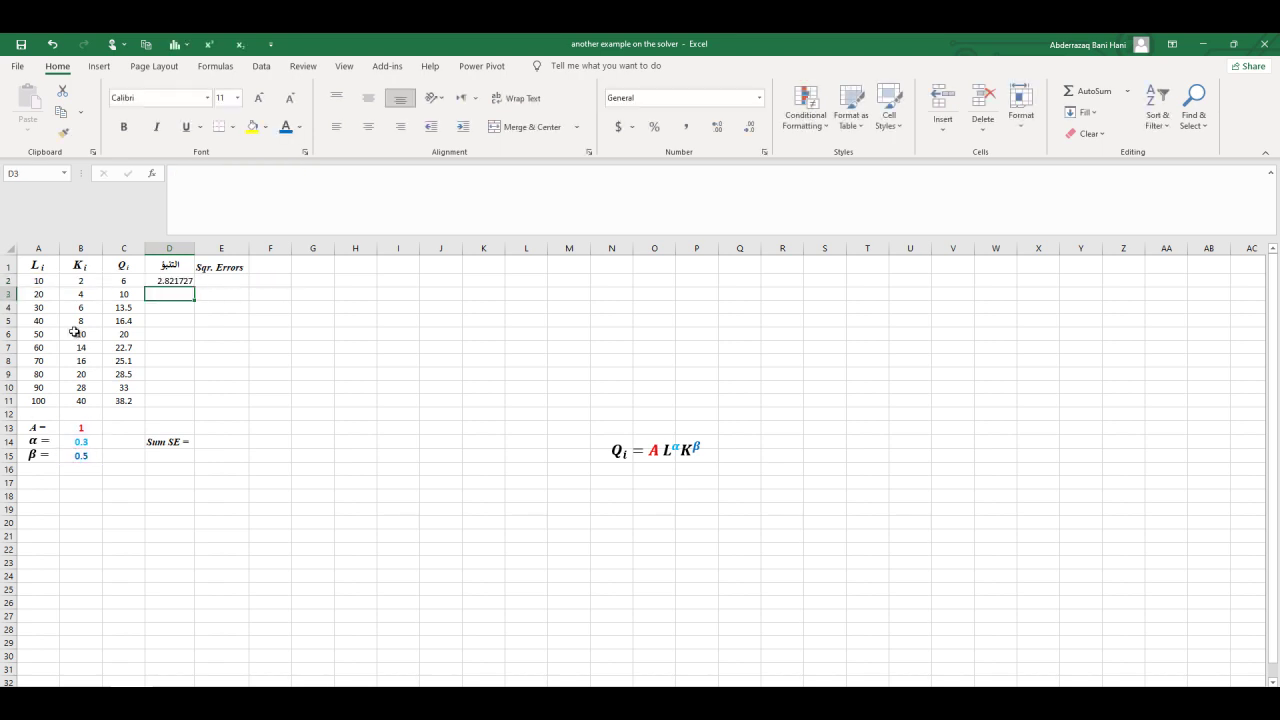
- Center D2 and fill the formula down to D11 (2.821727 to 25.178508)
{"action": "left_click", "coordinate": [161, 282]}
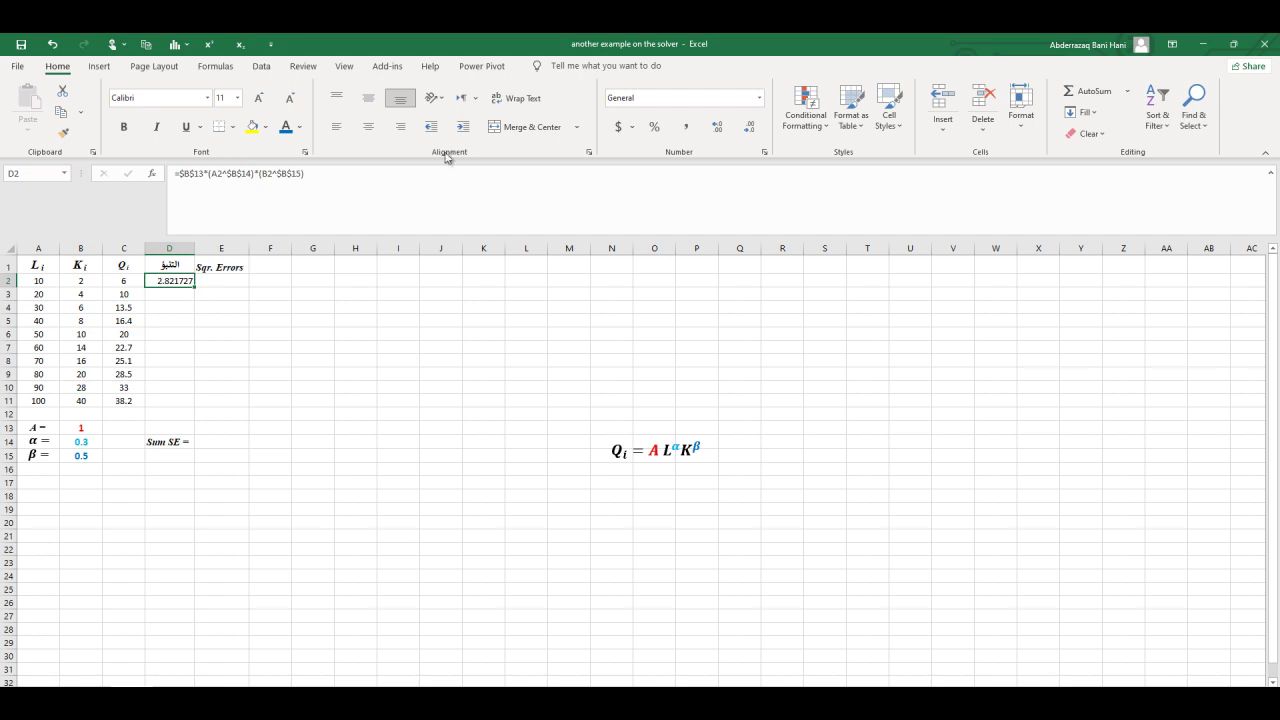
{"action": "left_click", "coordinate": [368, 126]}
{"action": "left_click", "coordinate": [368, 98]}
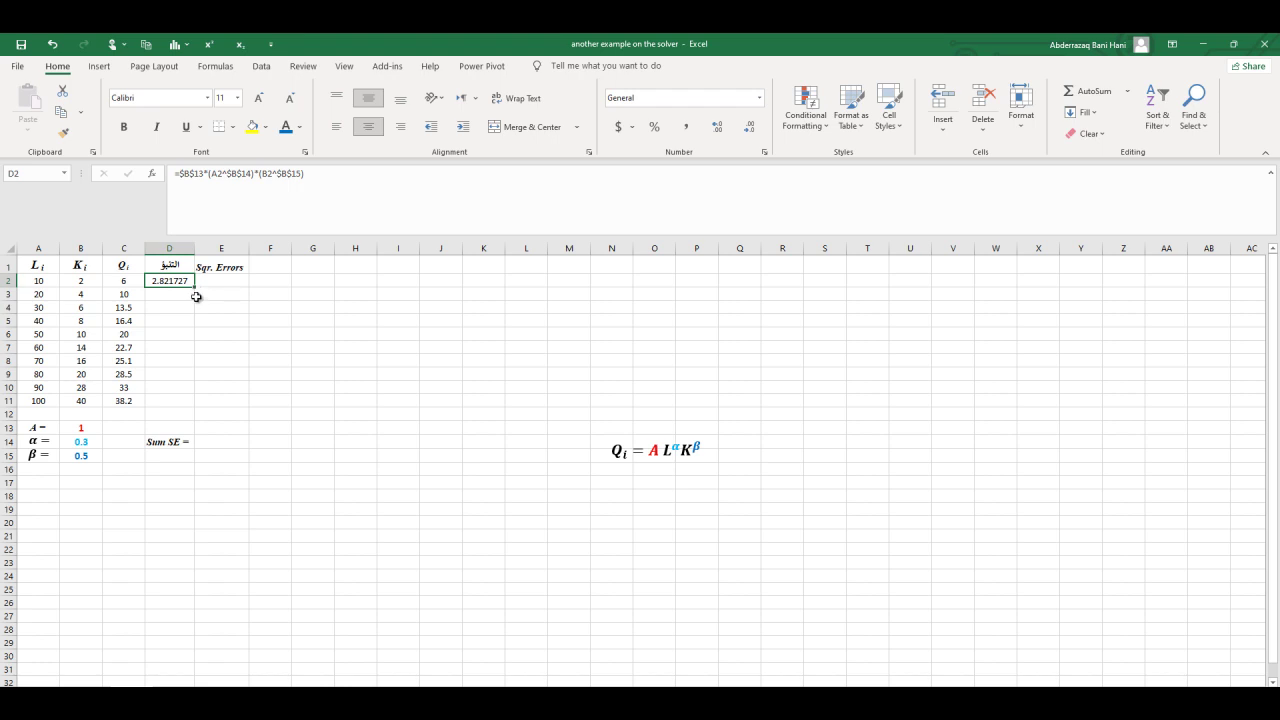
{"action": "double_click", "coordinate": [196, 288]}
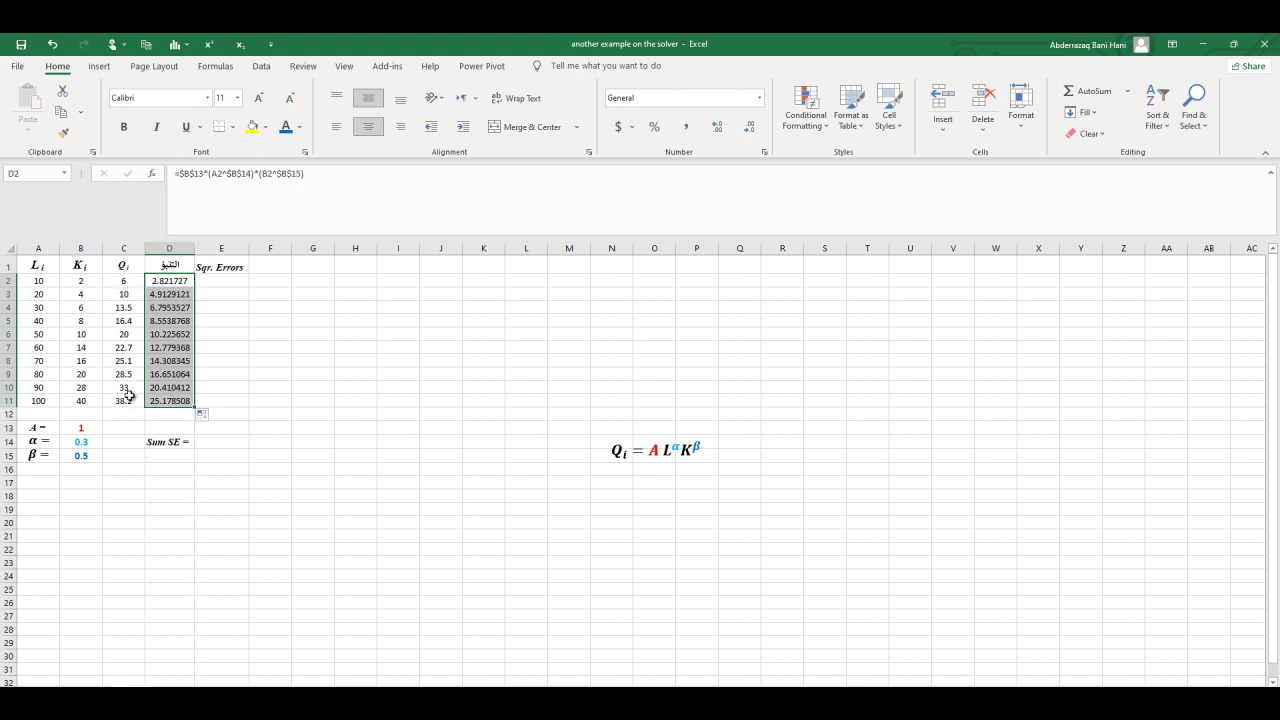
{"action": "left_click_drag", "start_coordinate": [124, 281], "coordinate": [126, 398]}
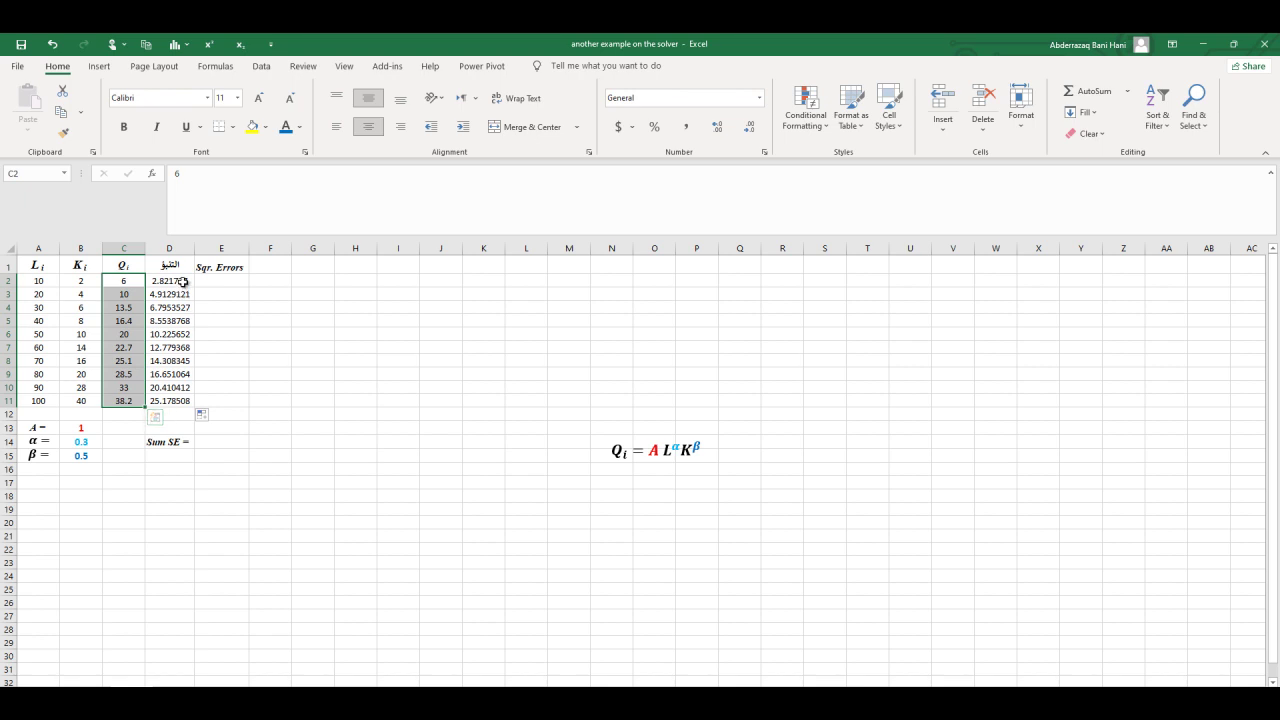
{"action": "left_click_drag", "start_coordinate": [172, 281], "coordinate": [169, 395]}
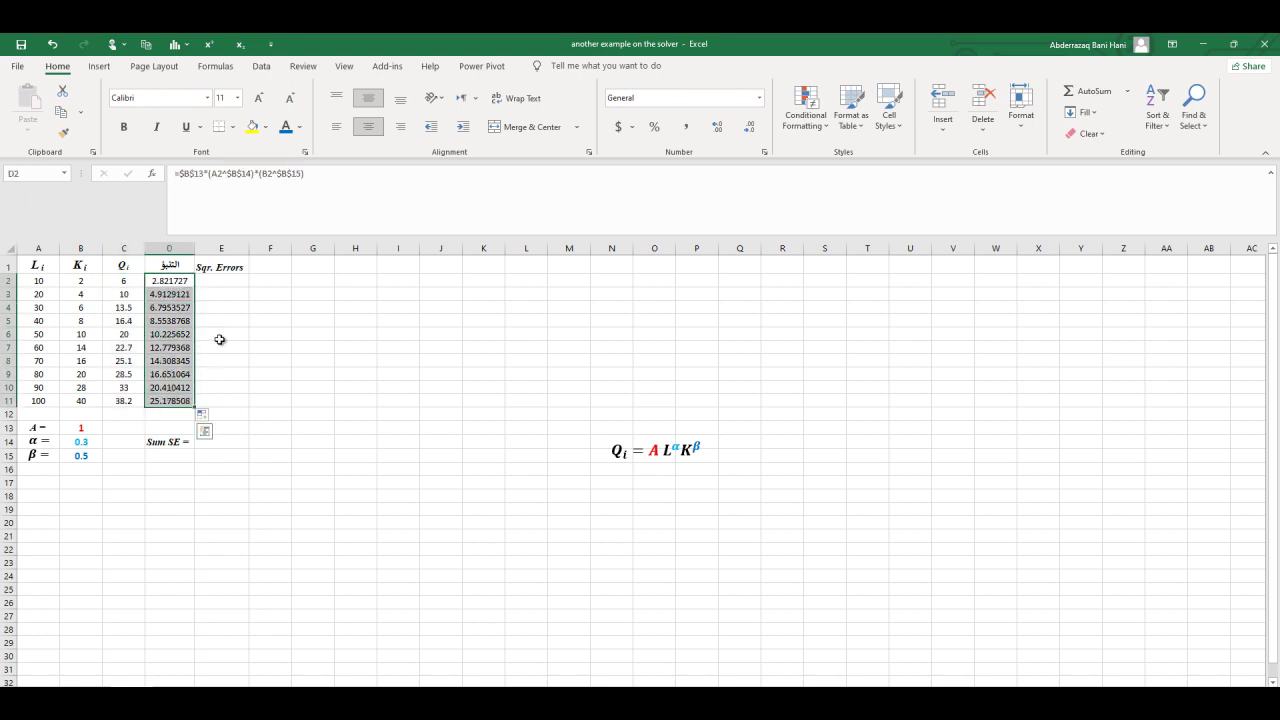
- Enter =(C2-D2)^2 in E2 and fill it down to E11 (10.1014191 to 169.5592478)
{"action": "left_click", "coordinate": [221, 281]}
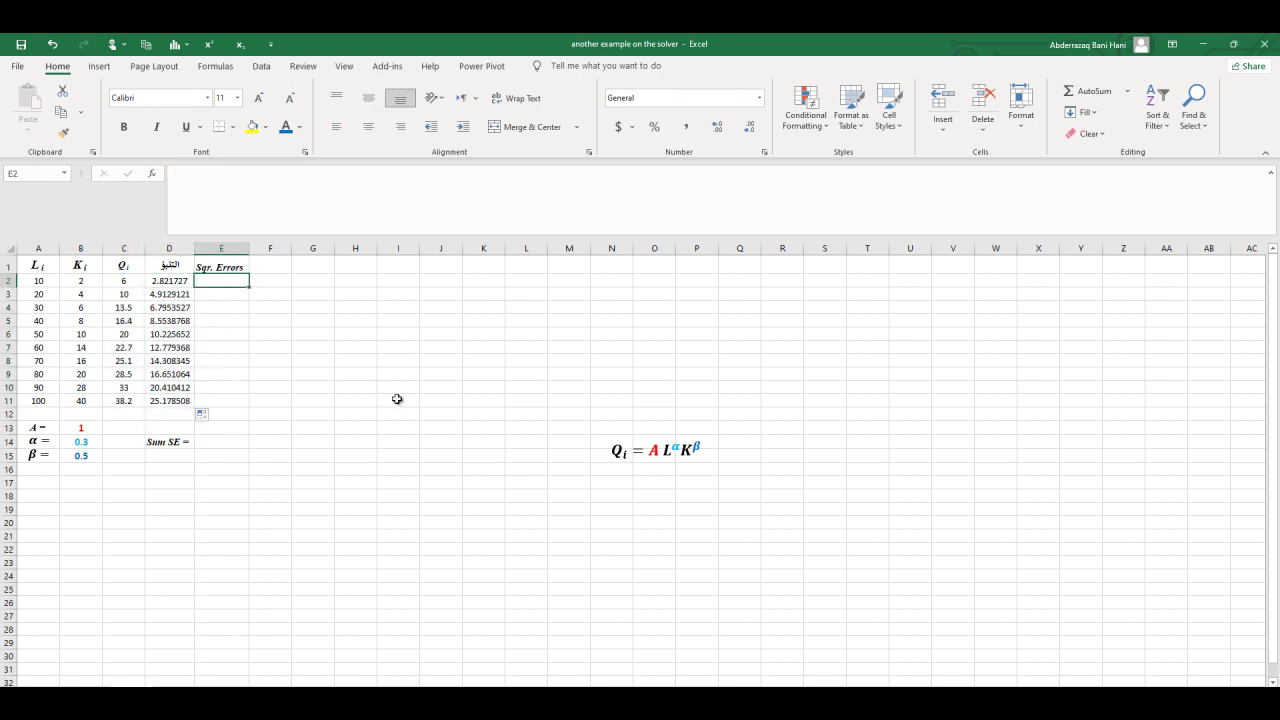
{"action": "type", "text": "=("}
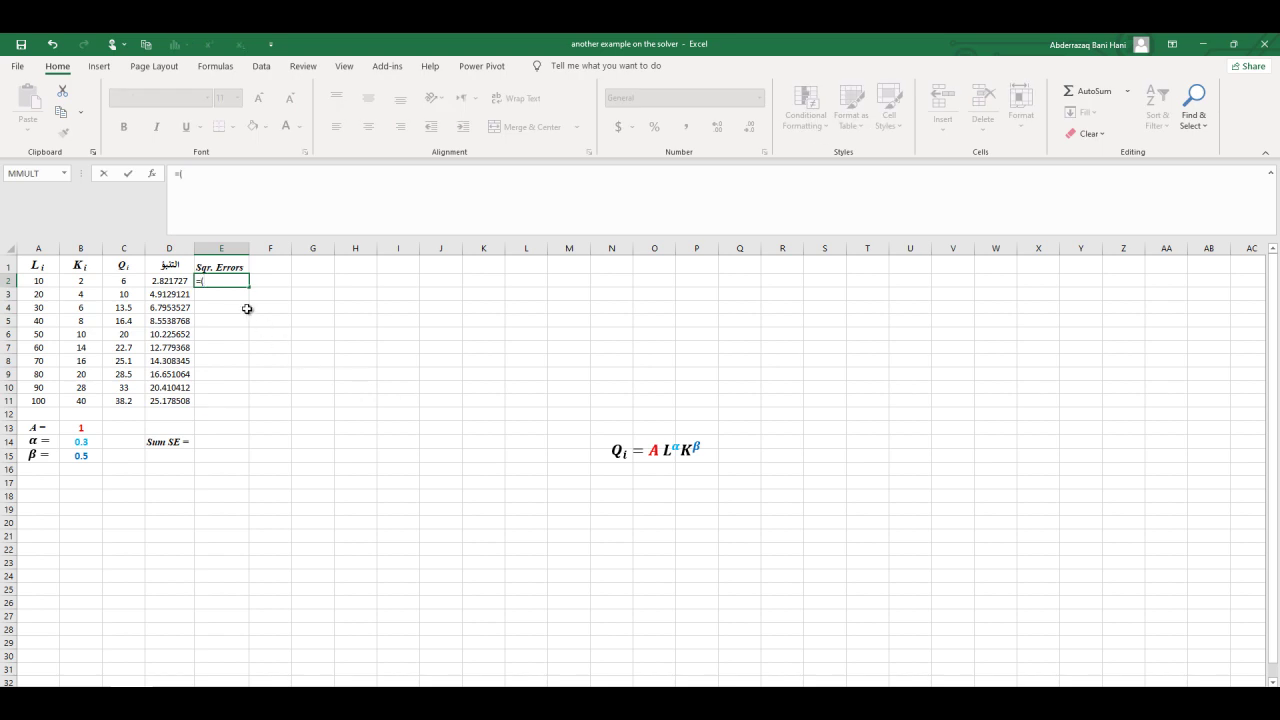
{"action": "left_click", "coordinate": [130, 284]}
{"action": "type", "text": "-"}
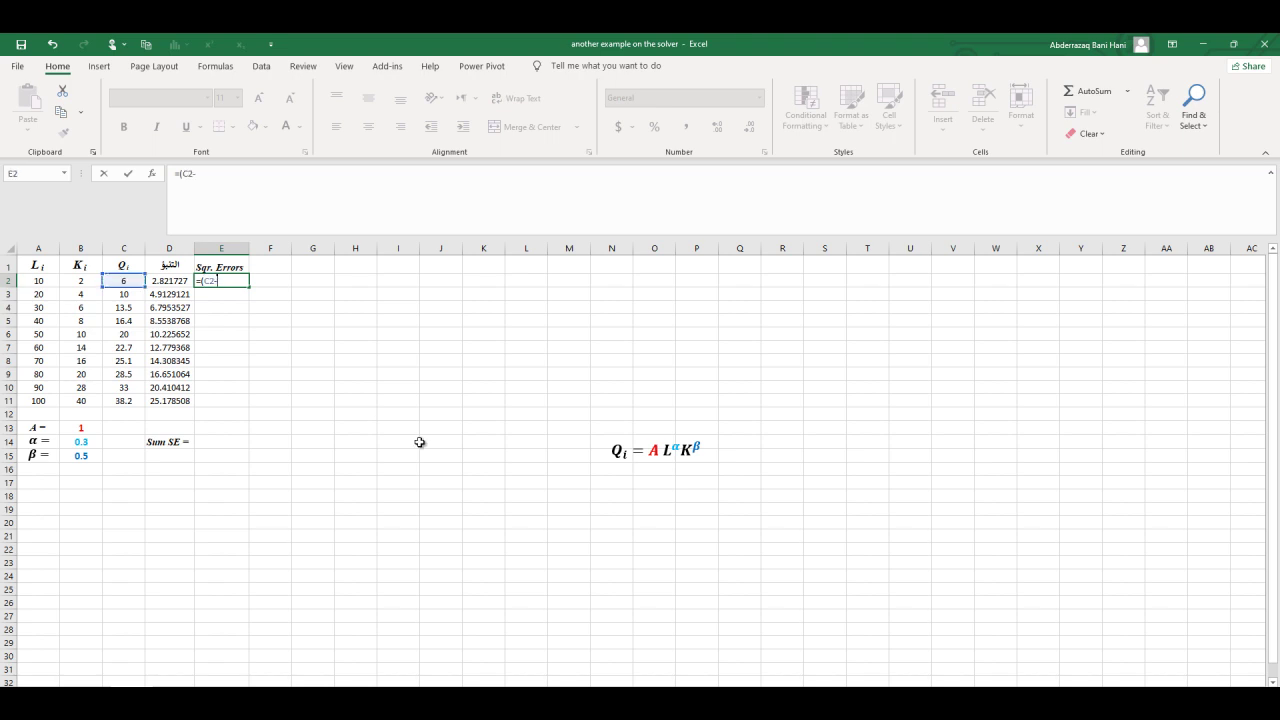
{"action": "left_click", "coordinate": [166, 283]}
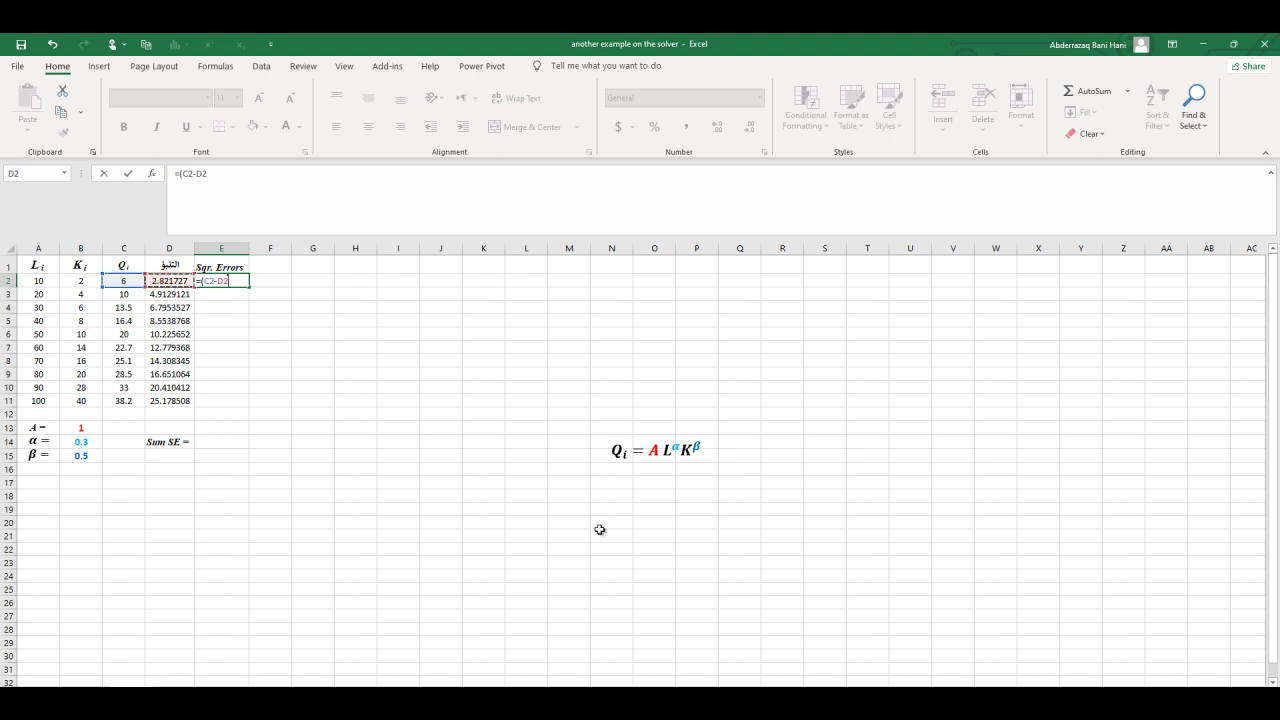
{"action": "type", "text": ")^2"}
{"action": "key", "text": "Return"}
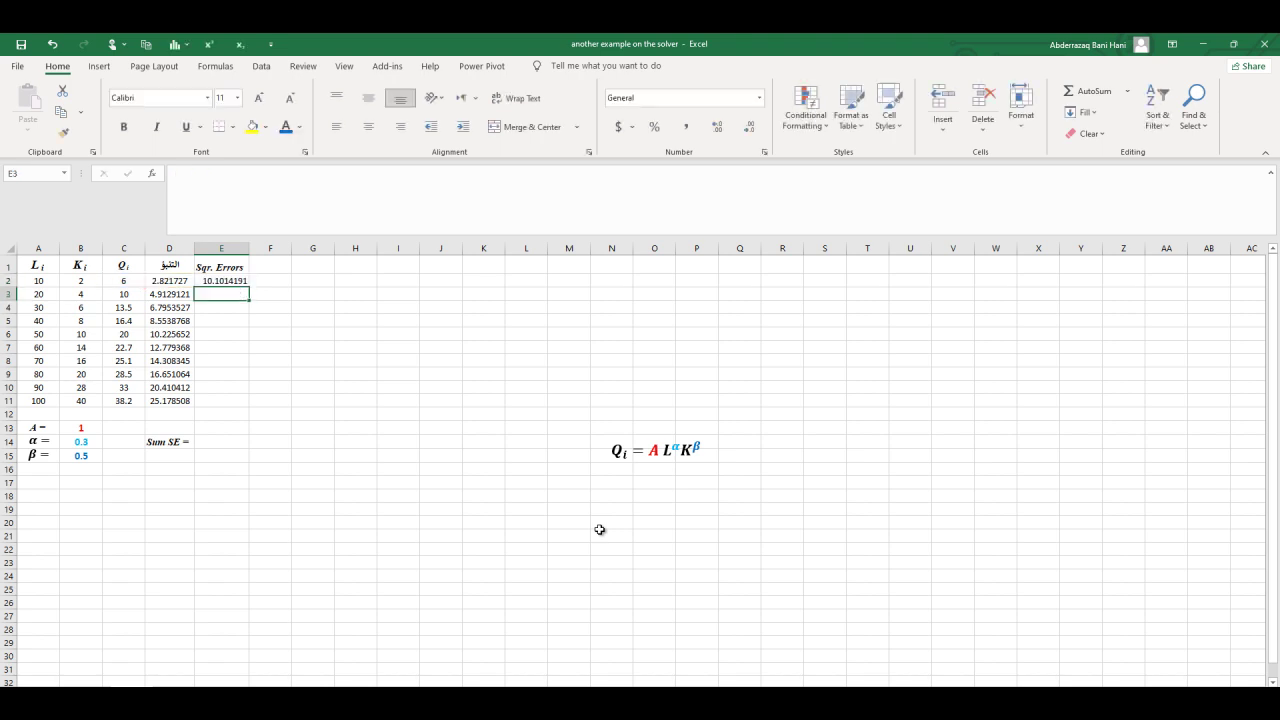
{"action": "left_click", "coordinate": [236, 282]}
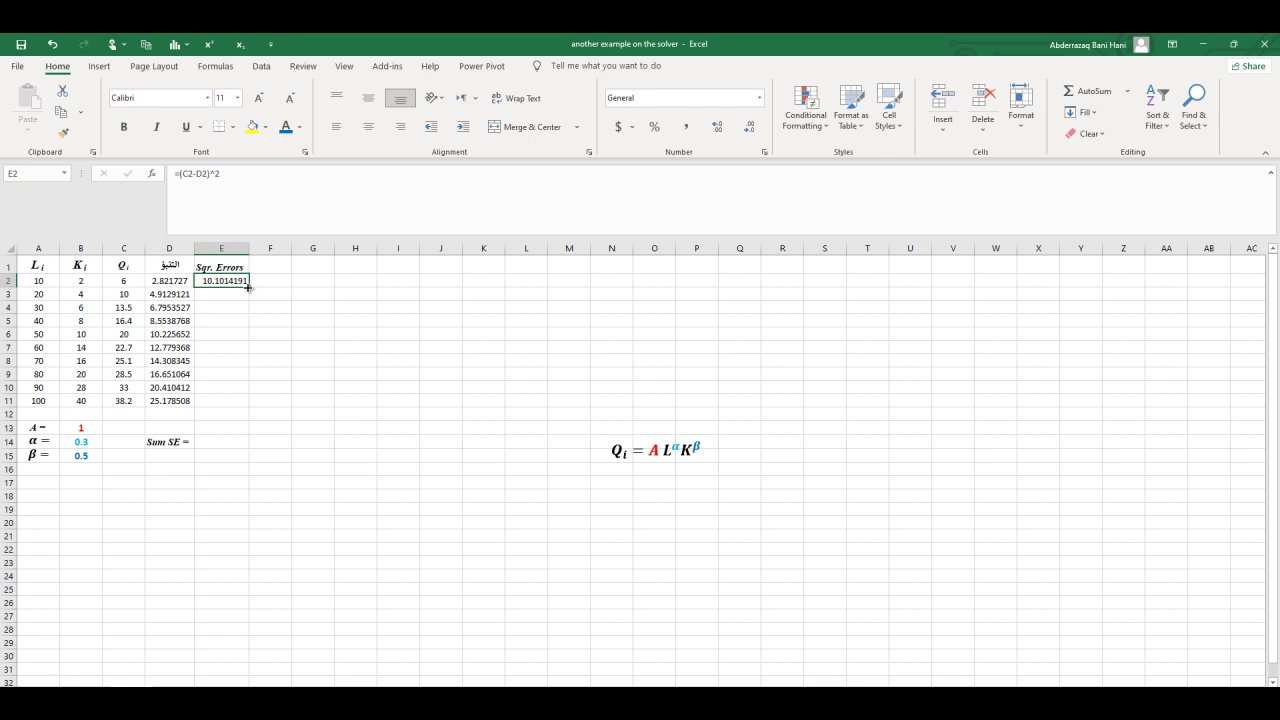
{"action": "double_click", "coordinate": [250, 289]}
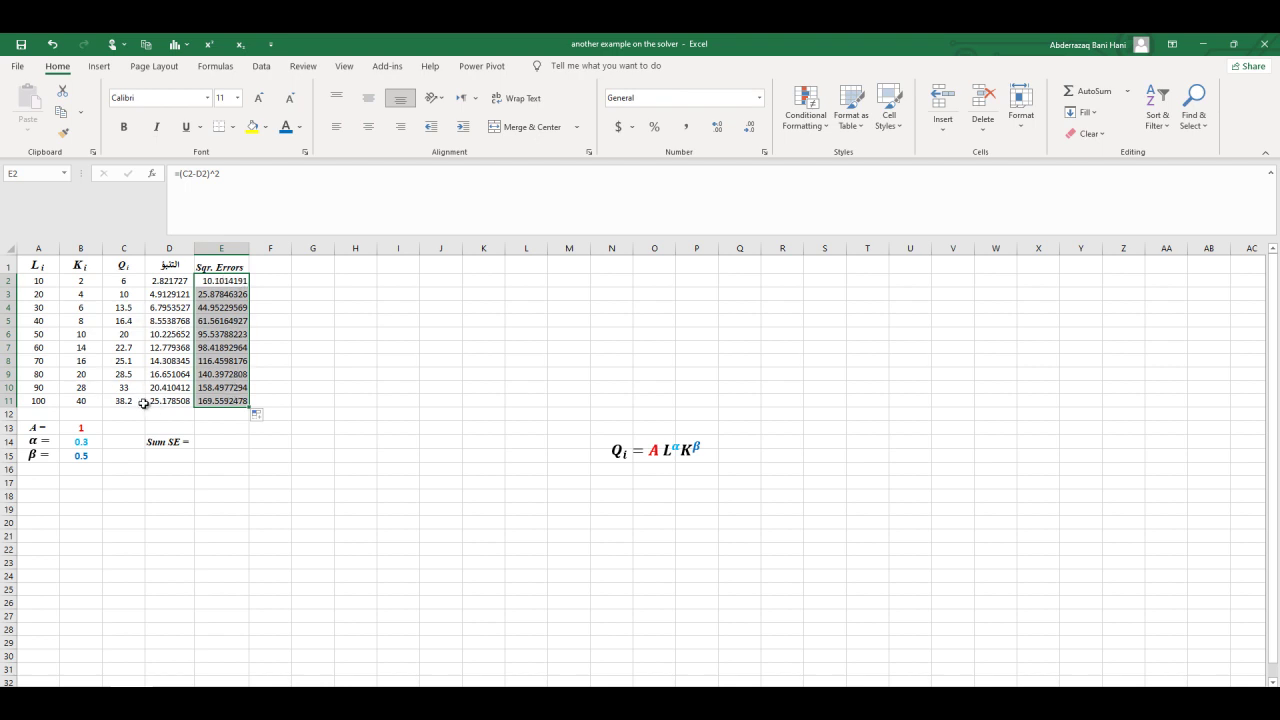
- Enter =SUM(E2:E11) in E14 beside Sum SE, giving 921.3647147
{"action": "left_click", "coordinate": [213, 444]}
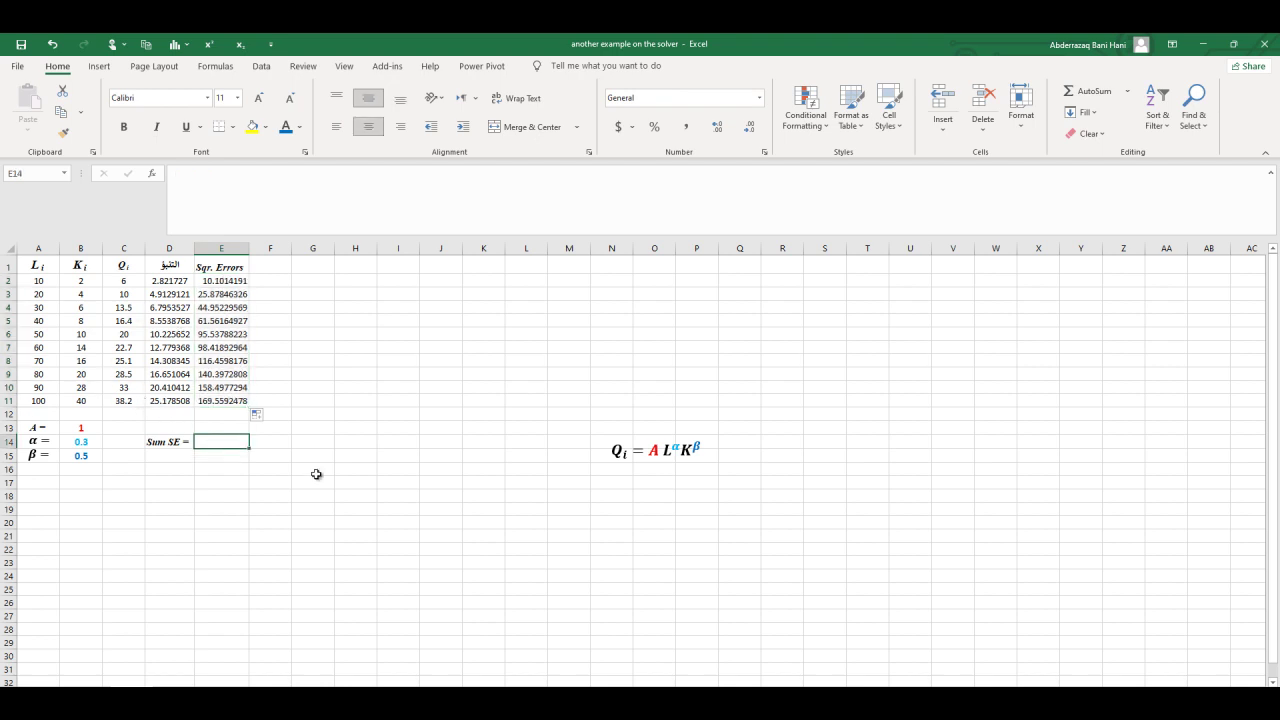
{"action": "type", "text": "="}
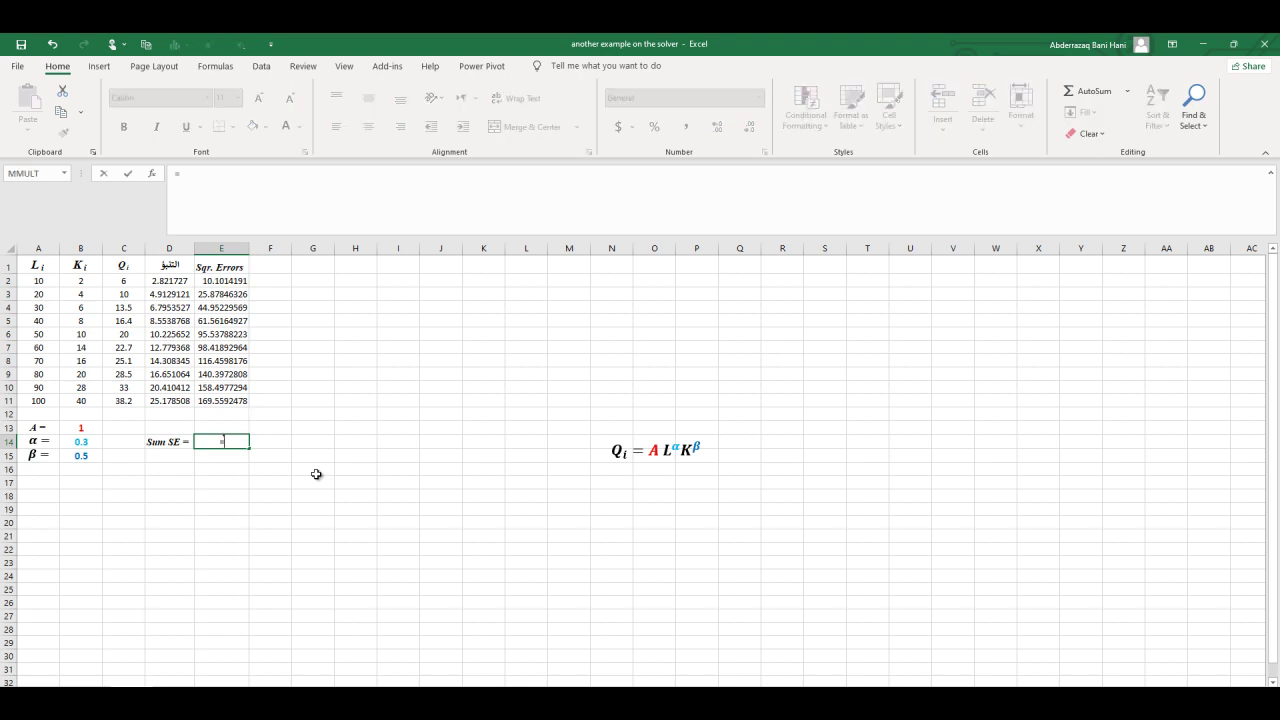
{"action": "type", "text": "sum("}
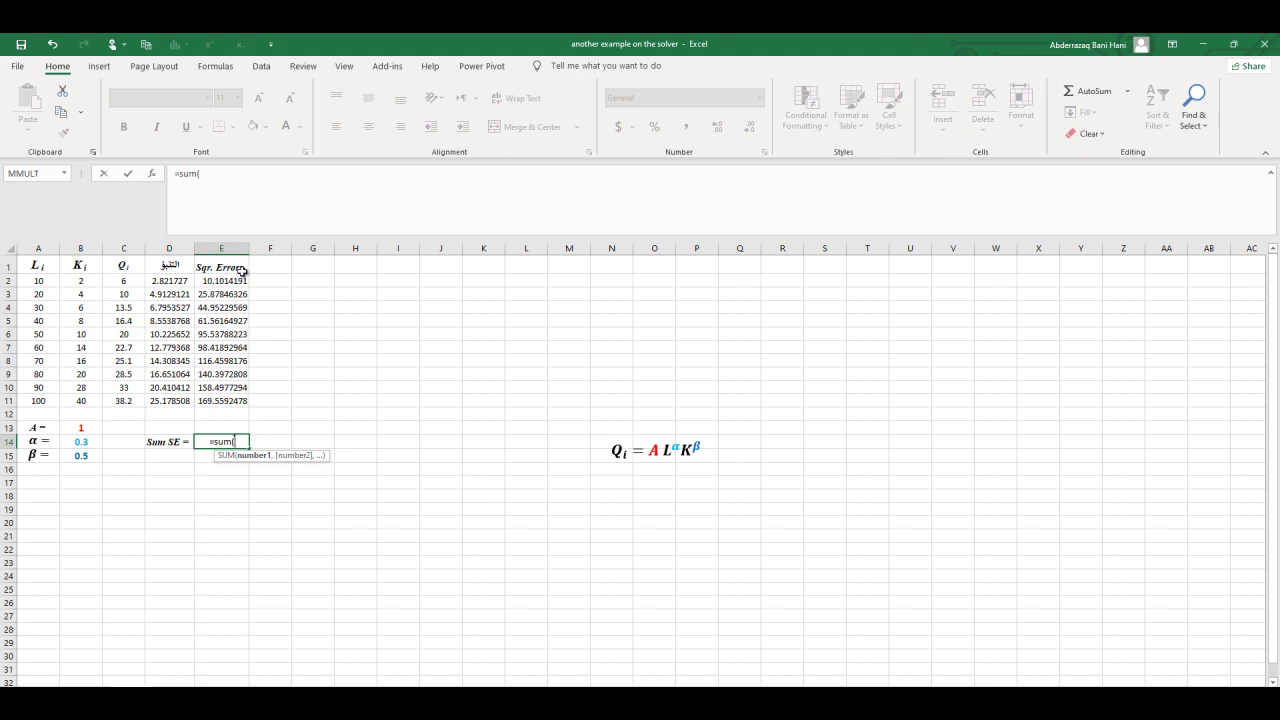
{"action": "left_click_drag", "start_coordinate": [242, 281], "coordinate": [222, 398]}
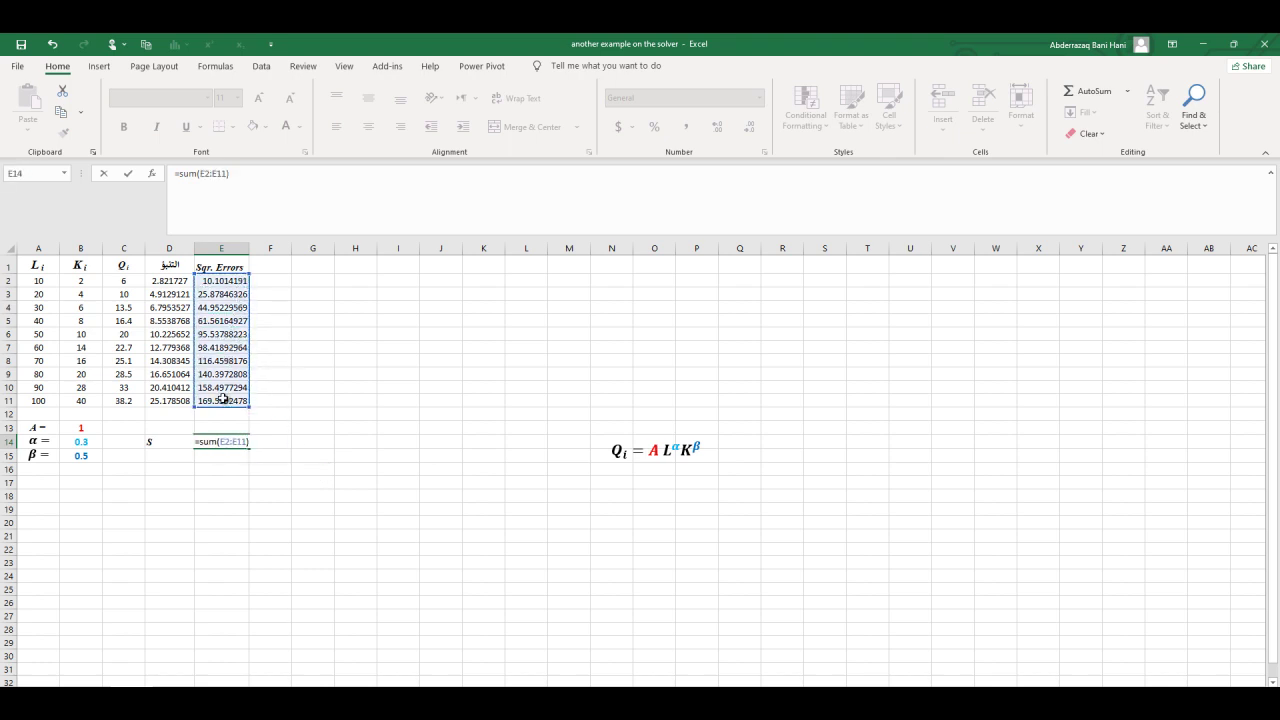
{"action": "key", "text": "Return"}
{"action": "type", "text": "um SE ="}
{"action": "left_click", "coordinate": [228, 441]}
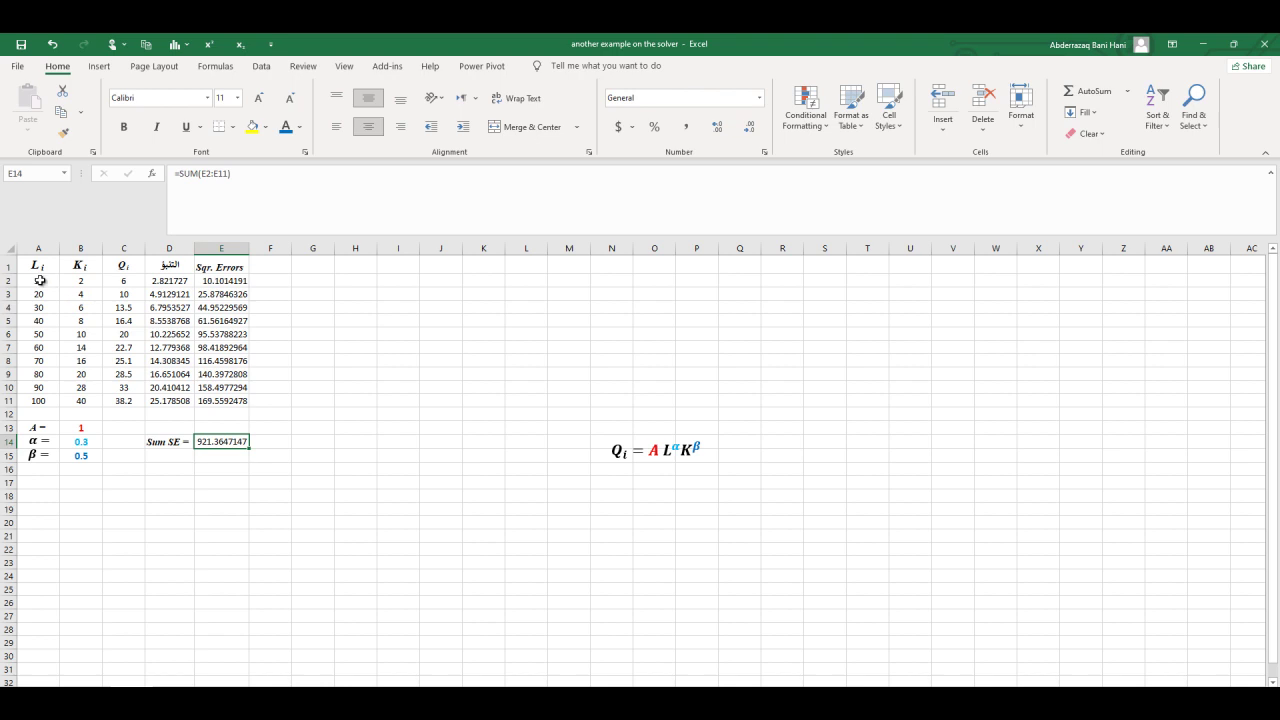
{"action": "mouse_move", "coordinate": [39, 280]}
{"action": "left_mouse_down"}
{"action": "mouse_move", "coordinate": [137, 280]}
{"action": "mouse_move", "coordinate": [168, 402]}
{"action": "left_mouse_up"}
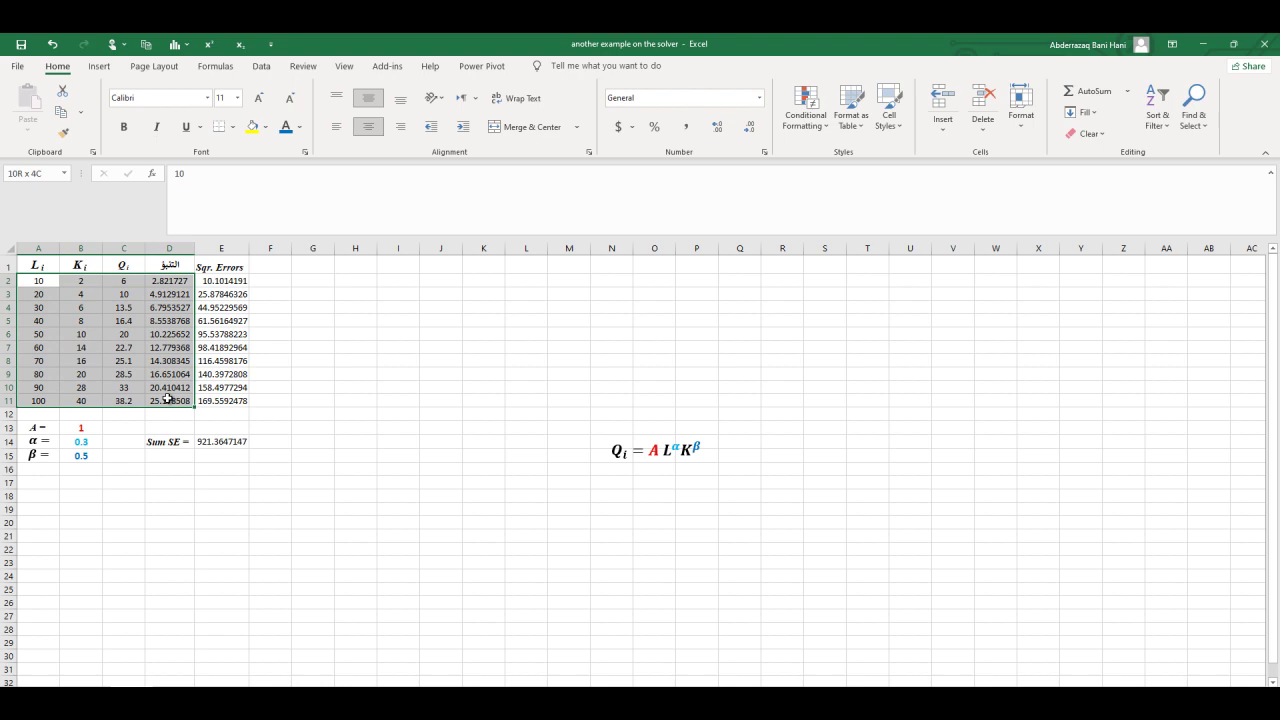
- Insert a smooth-line scatter chart of the selected data, then undo it
{"action": "left_click", "coordinate": [103, 68]}
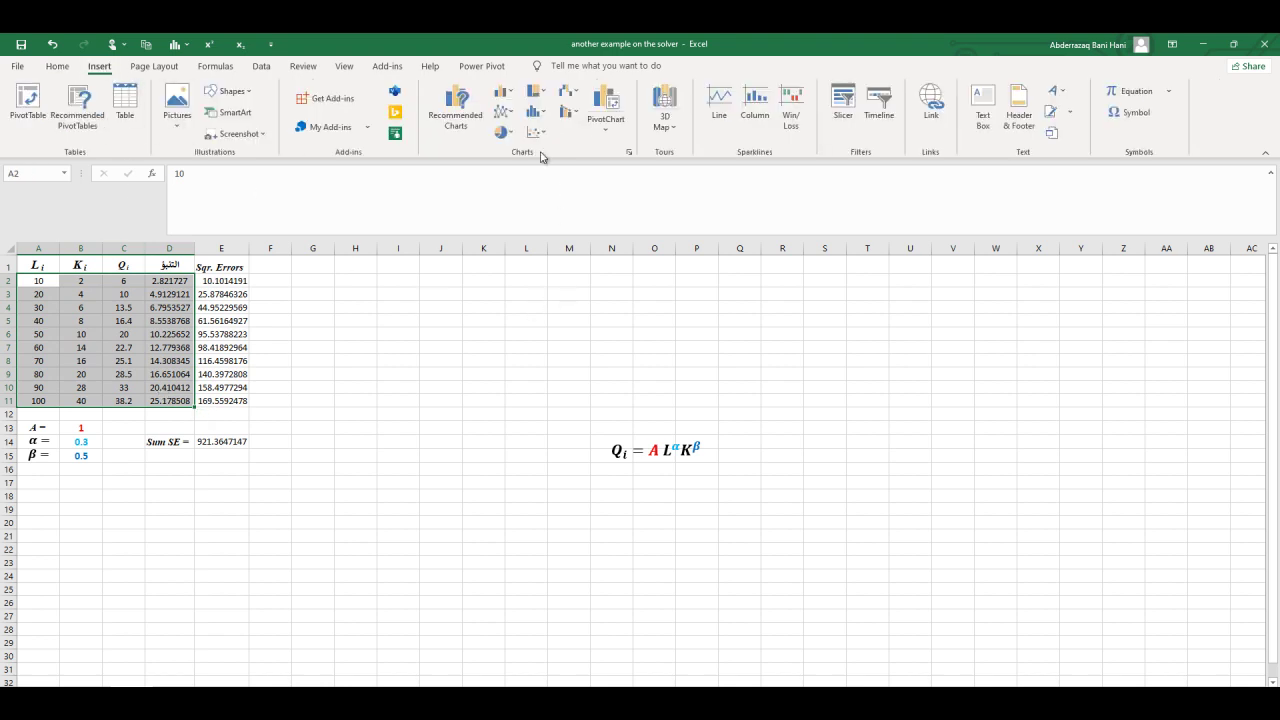
{"action": "left_click", "coordinate": [537, 131]}
{"action": "left_click", "coordinate": [612, 180]}
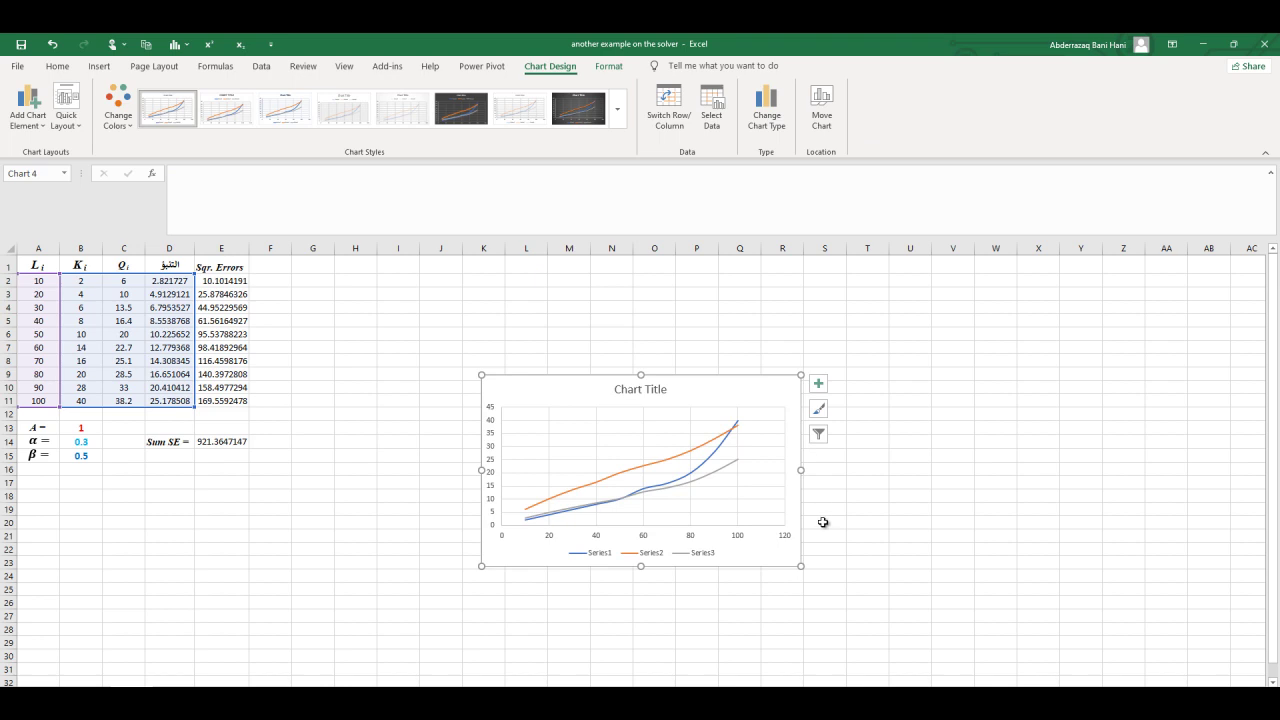
{"action": "left_click", "coordinate": [381, 399]}
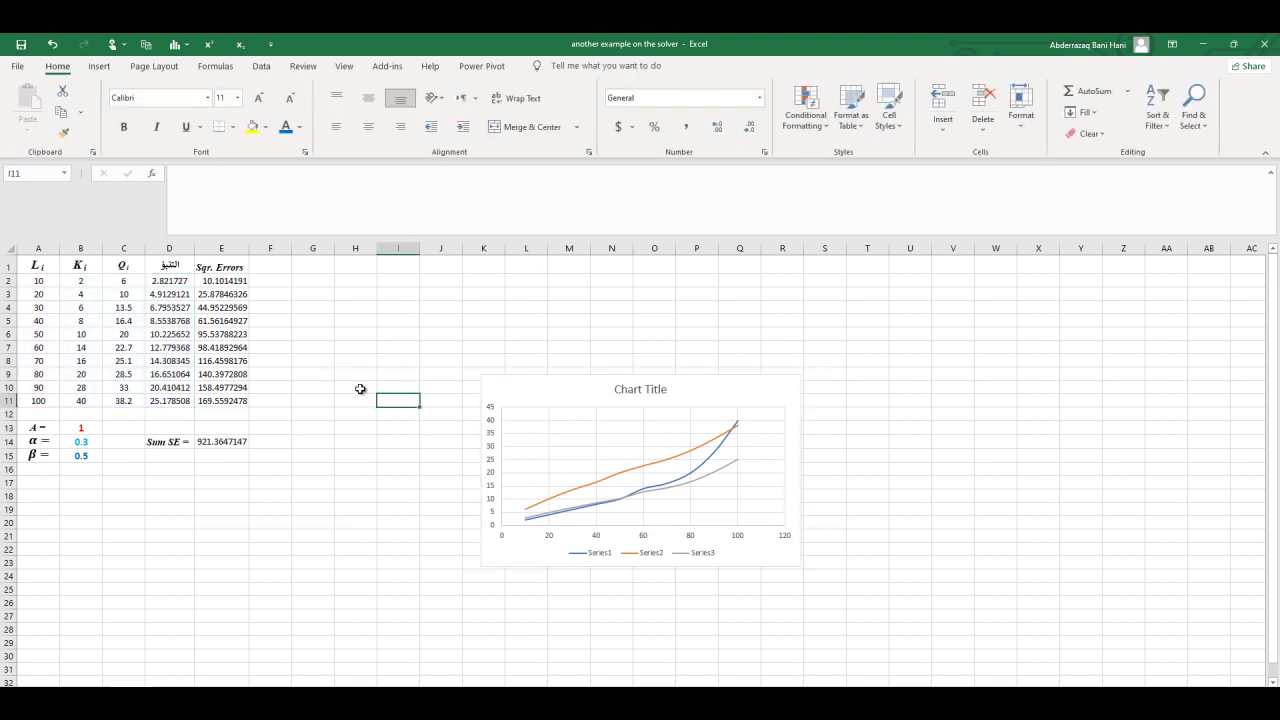
{"action": "left_click", "coordinate": [53, 46]}
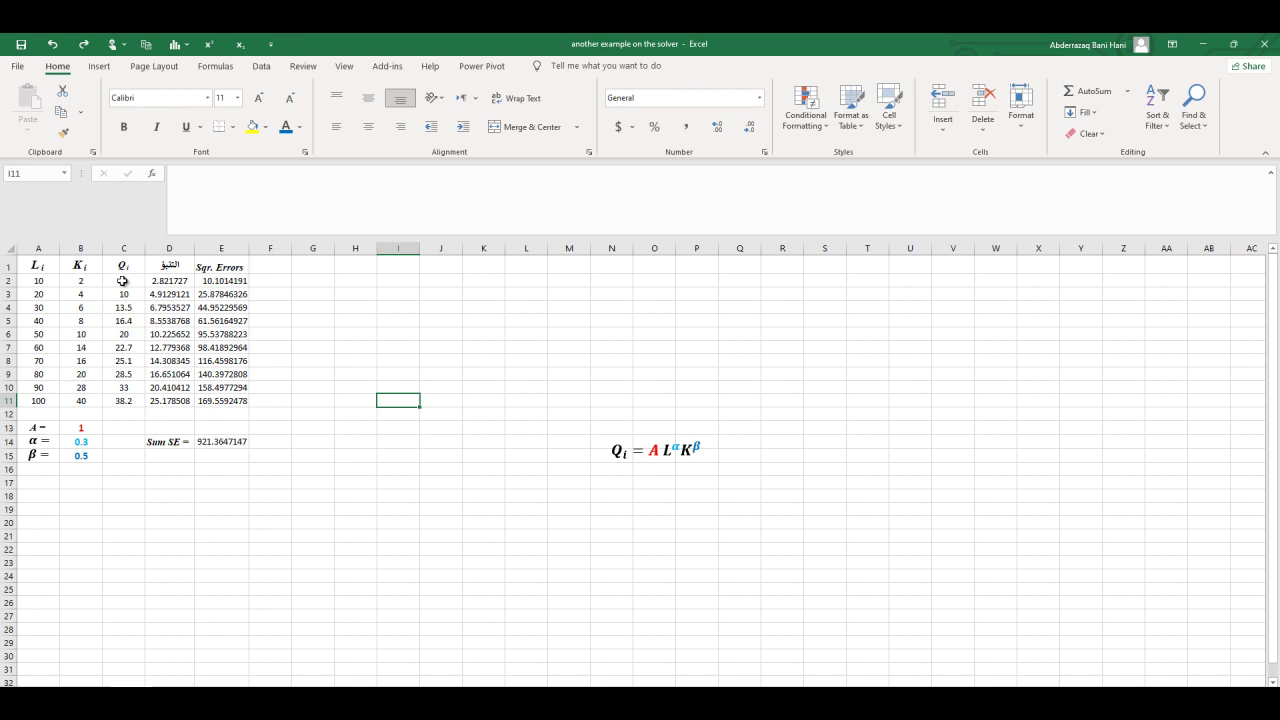
- Insert a smooth-line scatter chart of actual Q (C2:C11) and move it right
{"action": "left_click_drag", "start_coordinate": [135, 281], "coordinate": [124, 402]}
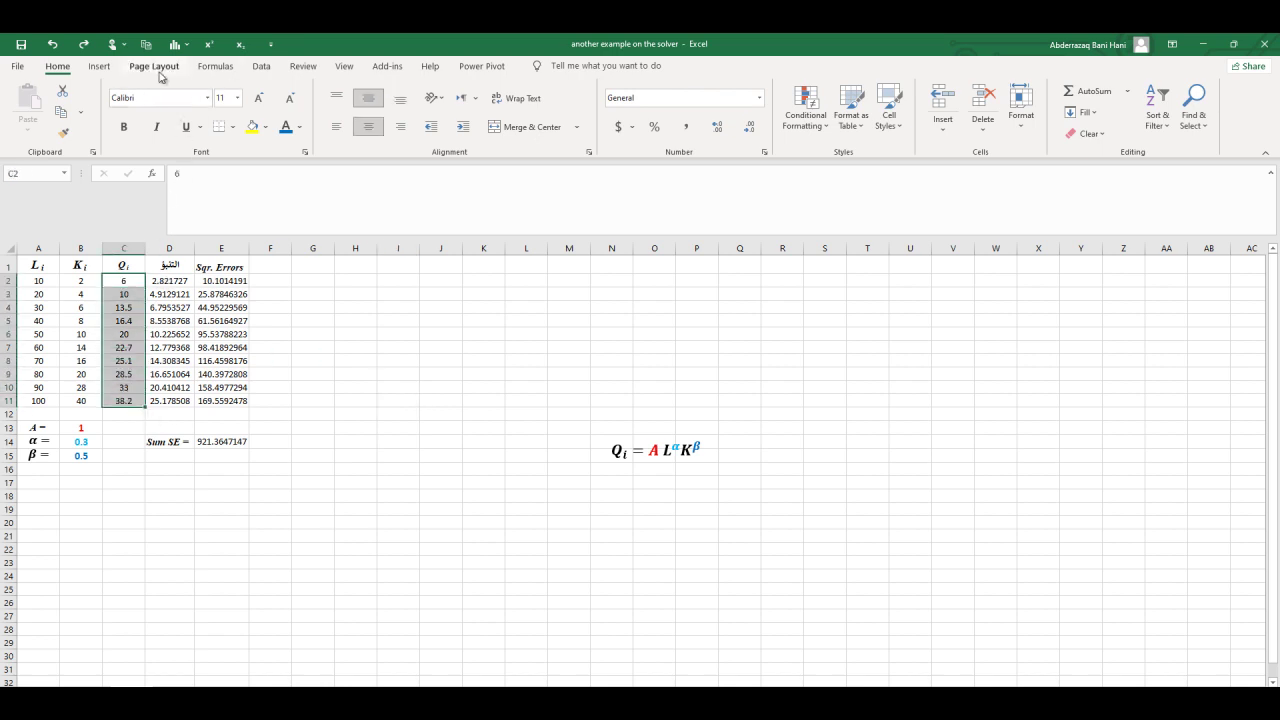
{"action": "left_click", "coordinate": [99, 66]}
{"action": "left_click", "coordinate": [536, 131]}
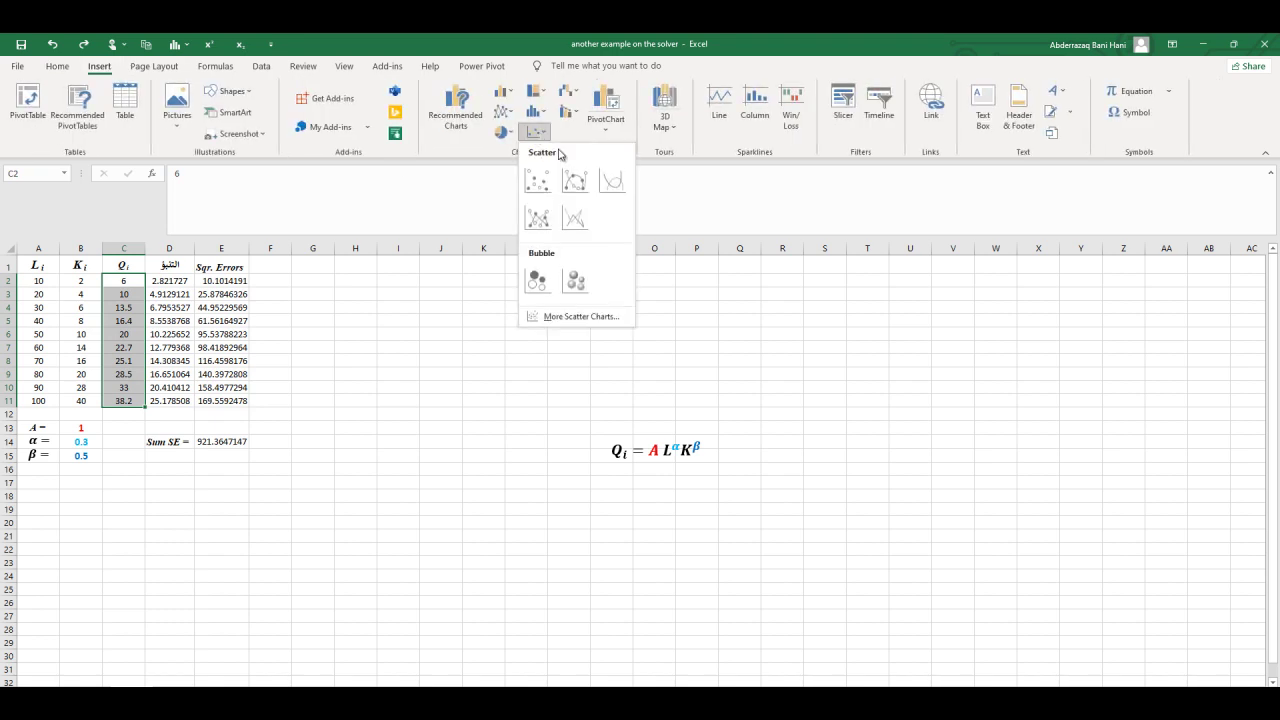
{"action": "left_click", "coordinate": [610, 180]}
{"action": "mouse_move", "coordinate": [755, 396]}
{"action": "left_mouse_down"}
{"action": "mouse_move", "coordinate": [989, 368]}
{"action": "mouse_move", "coordinate": [1048, 341]}
{"action": "left_mouse_up"}
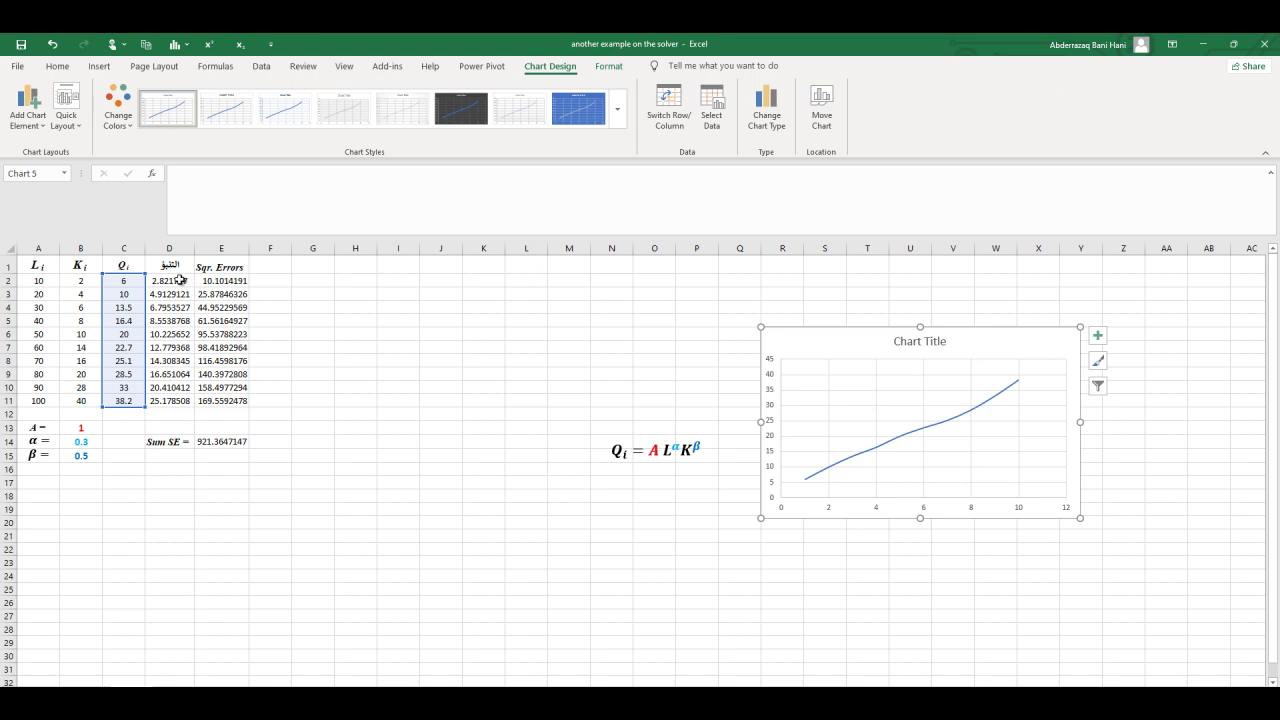
- Insert a smooth-line scatter chart of predicted values D2:D11 below the first
{"action": "left_click_drag", "start_coordinate": [180, 280], "coordinate": [176, 396]}
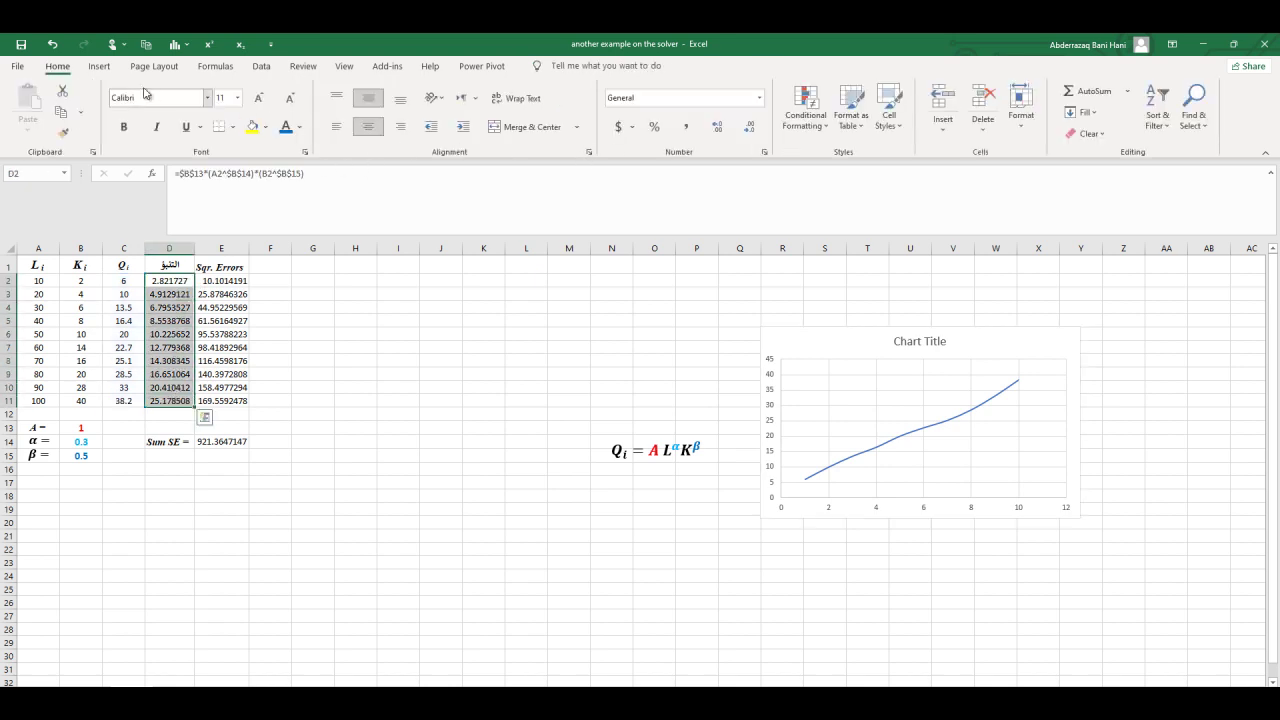
{"action": "left_click", "coordinate": [99, 66]}
{"action": "left_click", "coordinate": [536, 132]}
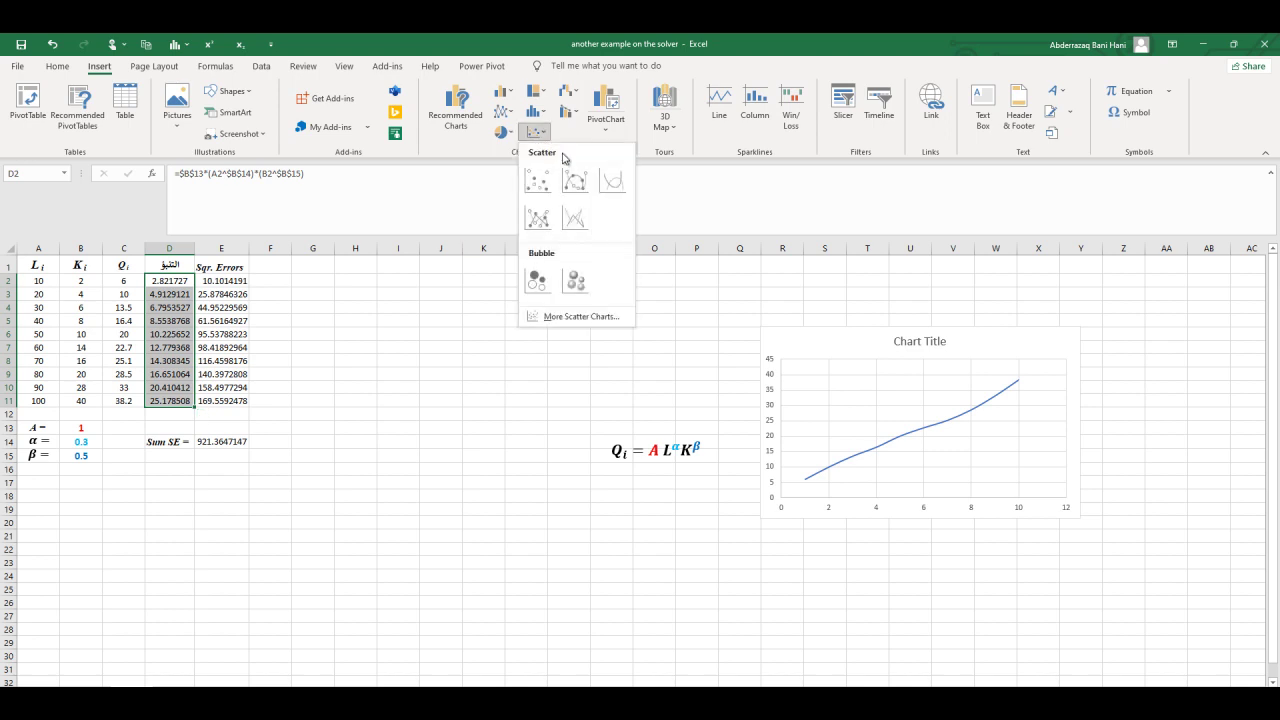
{"action": "left_click", "coordinate": [574, 176]}
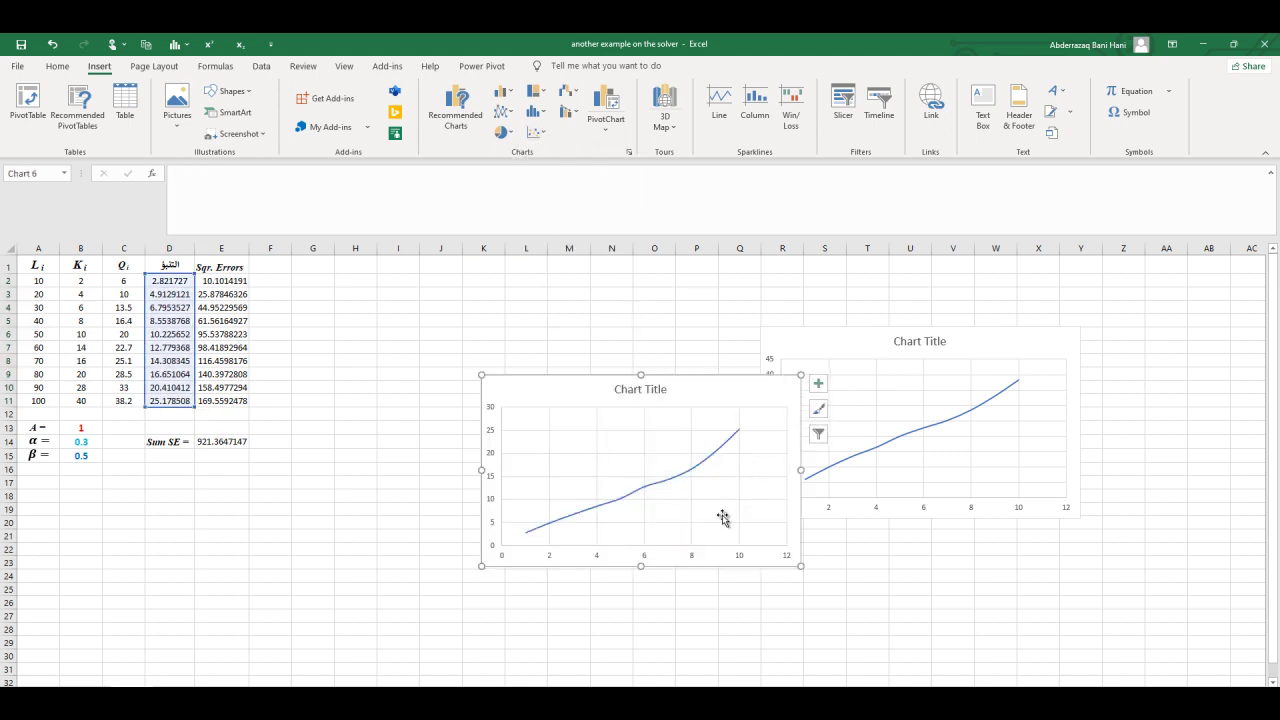
{"action": "left_click", "coordinate": [670, 538]}
{"action": "mouse_move", "coordinate": [689, 409]}
{"action": "left_mouse_down"}
{"action": "mouse_move", "coordinate": [998, 612]}
{"action": "mouse_move", "coordinate": [975, 540]}
{"action": "left_mouse_up"}
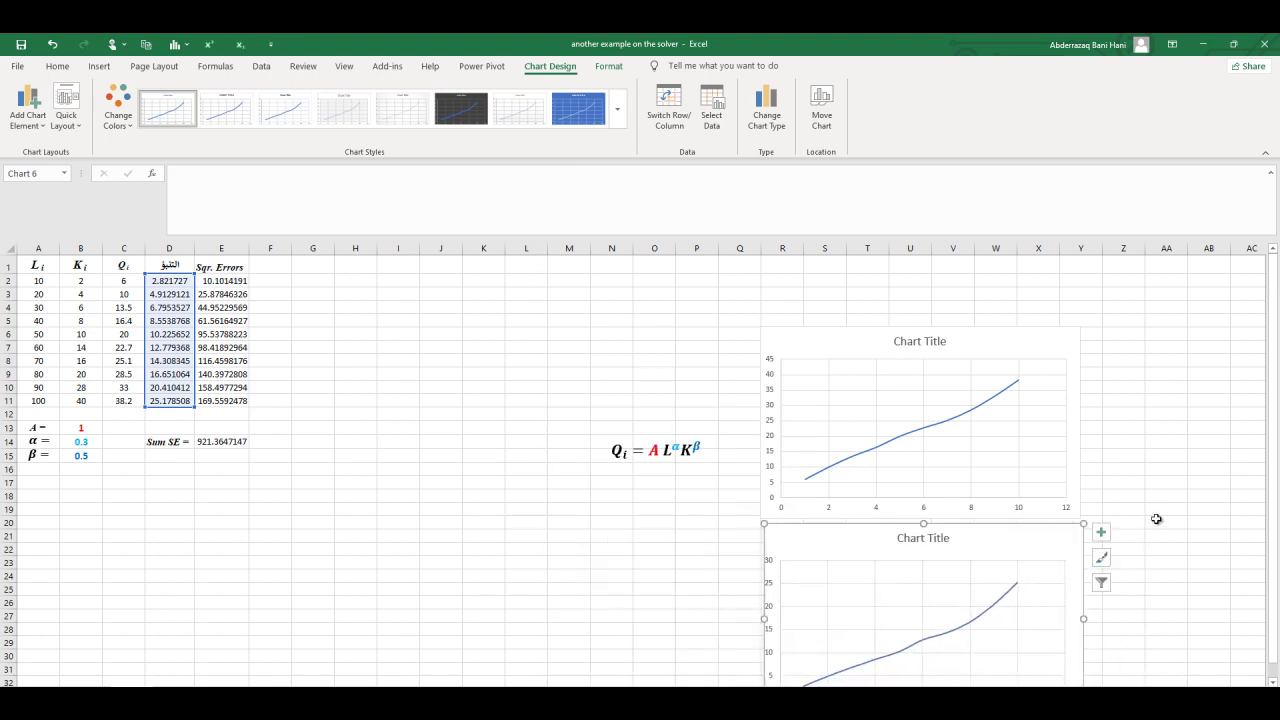
{"action": "scroll", "coordinate": [1150, 518], "scroll_direction": "down", "scroll_amount": 1}
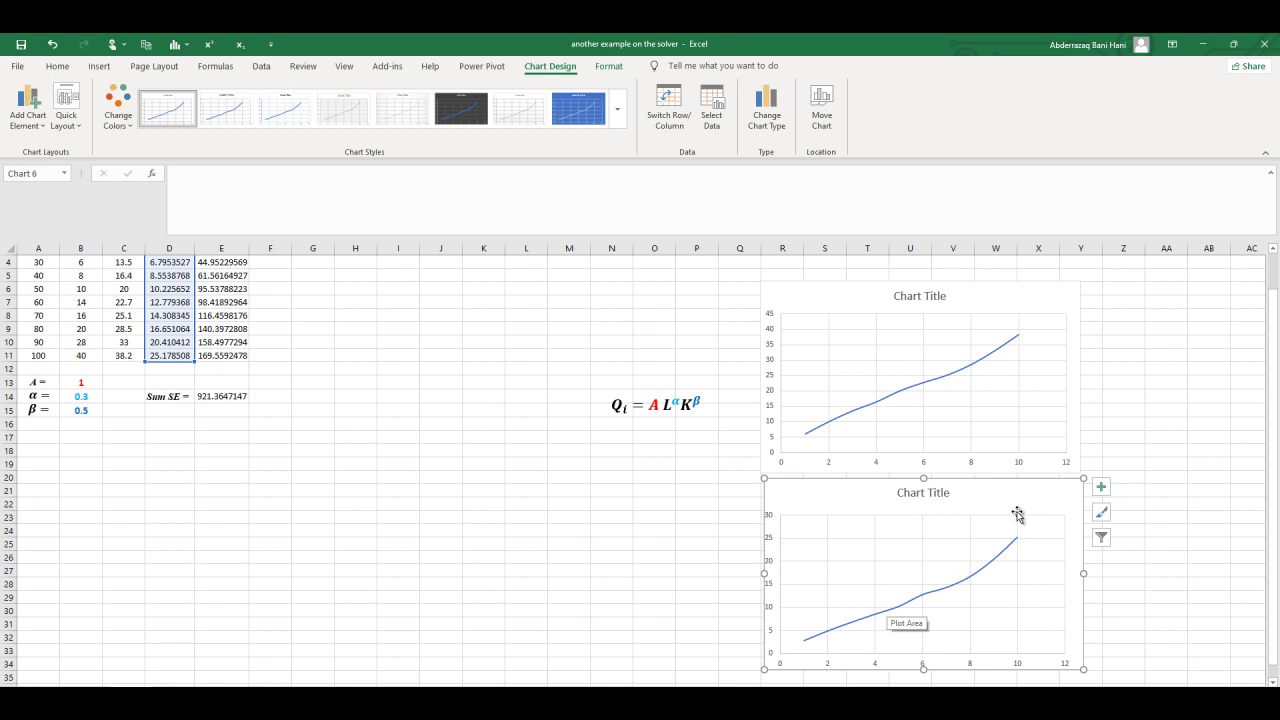
{"action": "scroll", "coordinate": [435, 489], "scroll_direction": "up", "scroll_amount": 1}
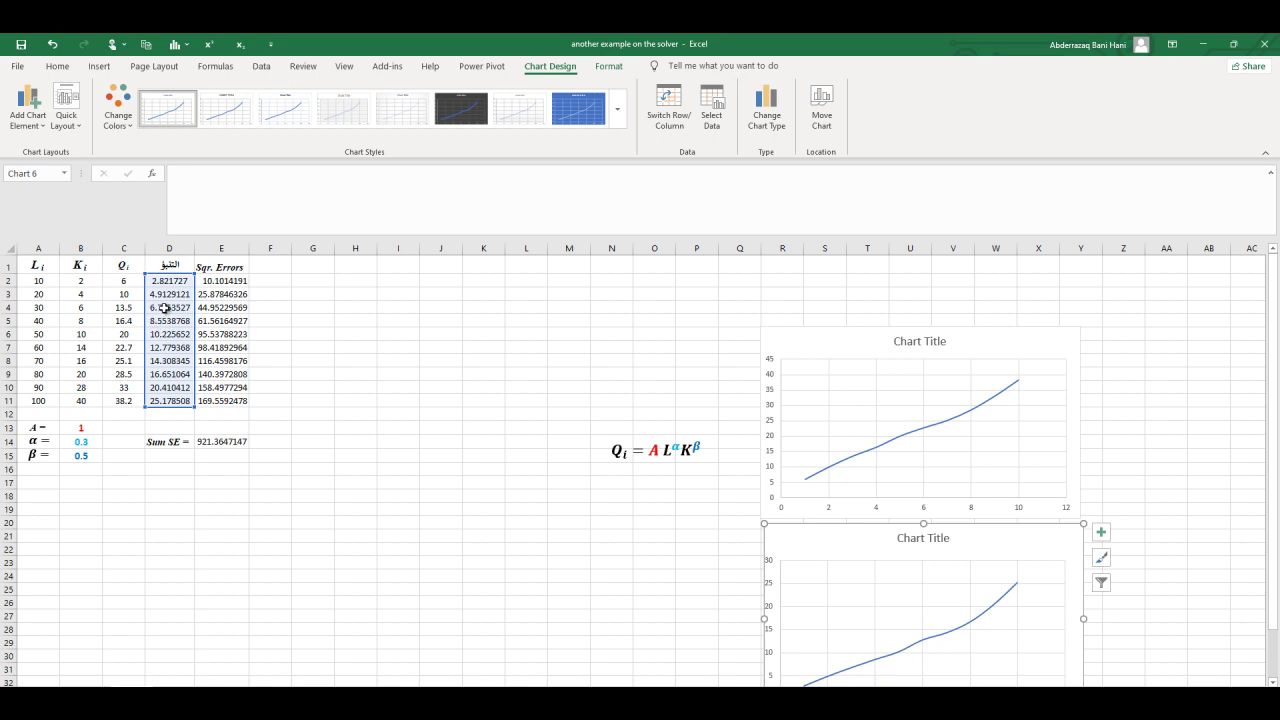
- Delete the actual Q and predicted-values charts, then select C2:D11
{"action": "left_click", "coordinate": [343, 490]}
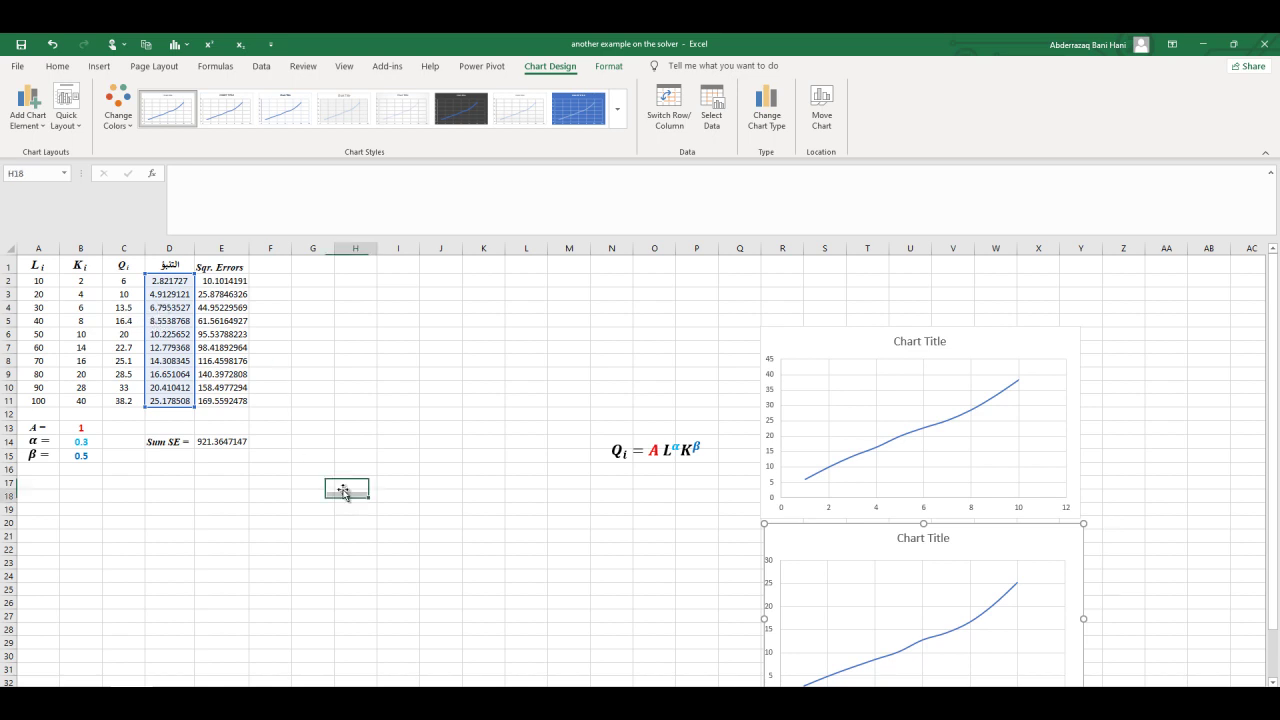
{"action": "left_click", "coordinate": [222, 441]}
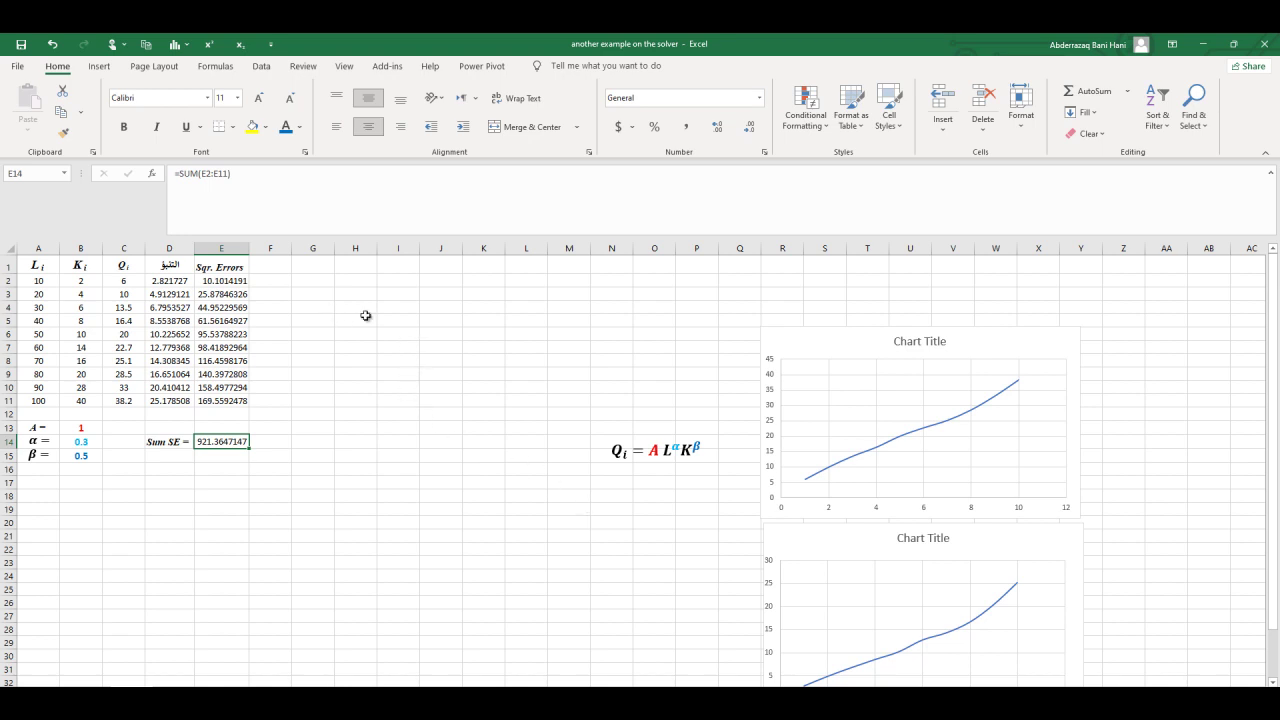
{"action": "left_click", "coordinate": [784, 330]}
{"action": "key", "text": "Delete"}
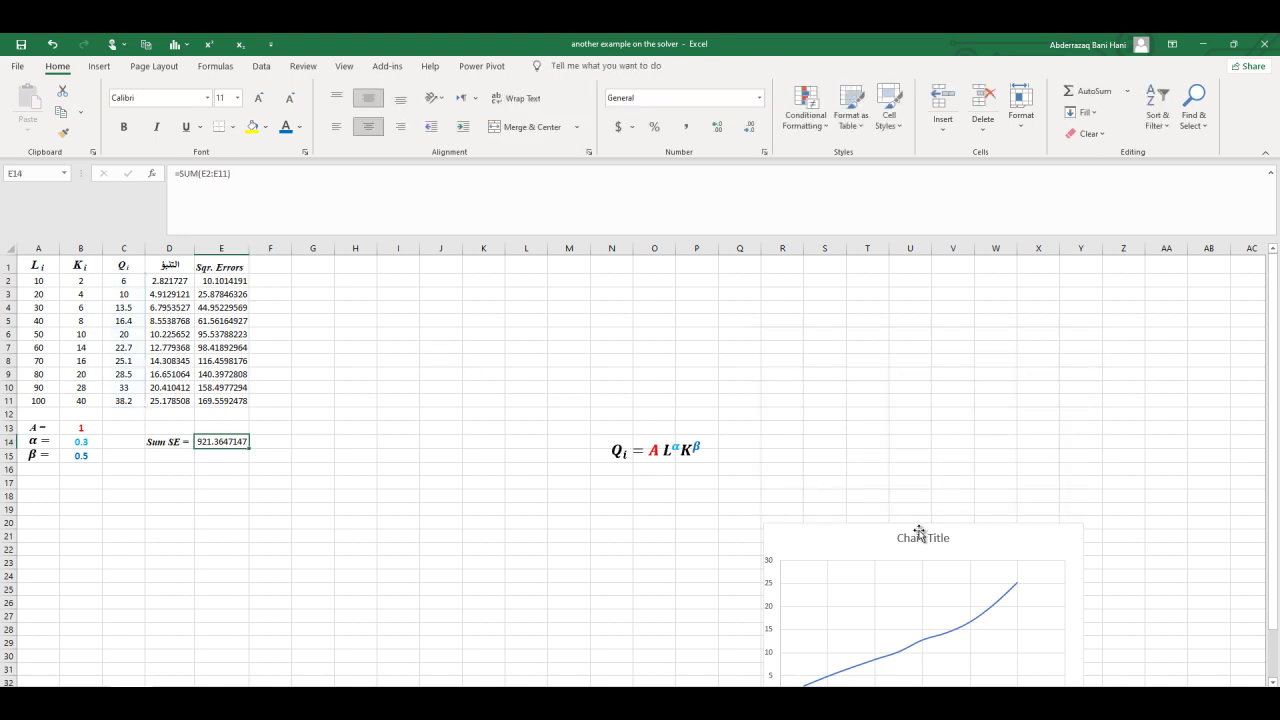
{"action": "left_click", "coordinate": [918, 531]}
{"action": "key", "text": "Delete"}
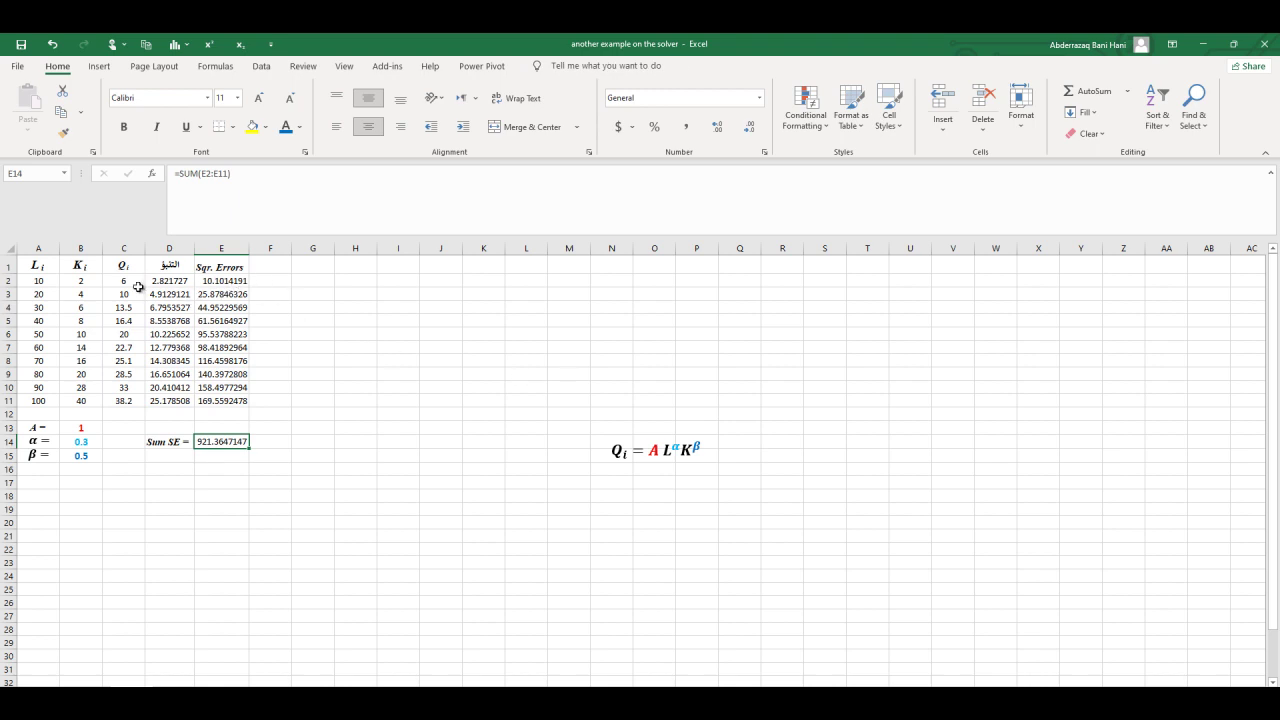
{"action": "left_click_drag", "start_coordinate": [126, 283], "coordinate": [164, 400]}
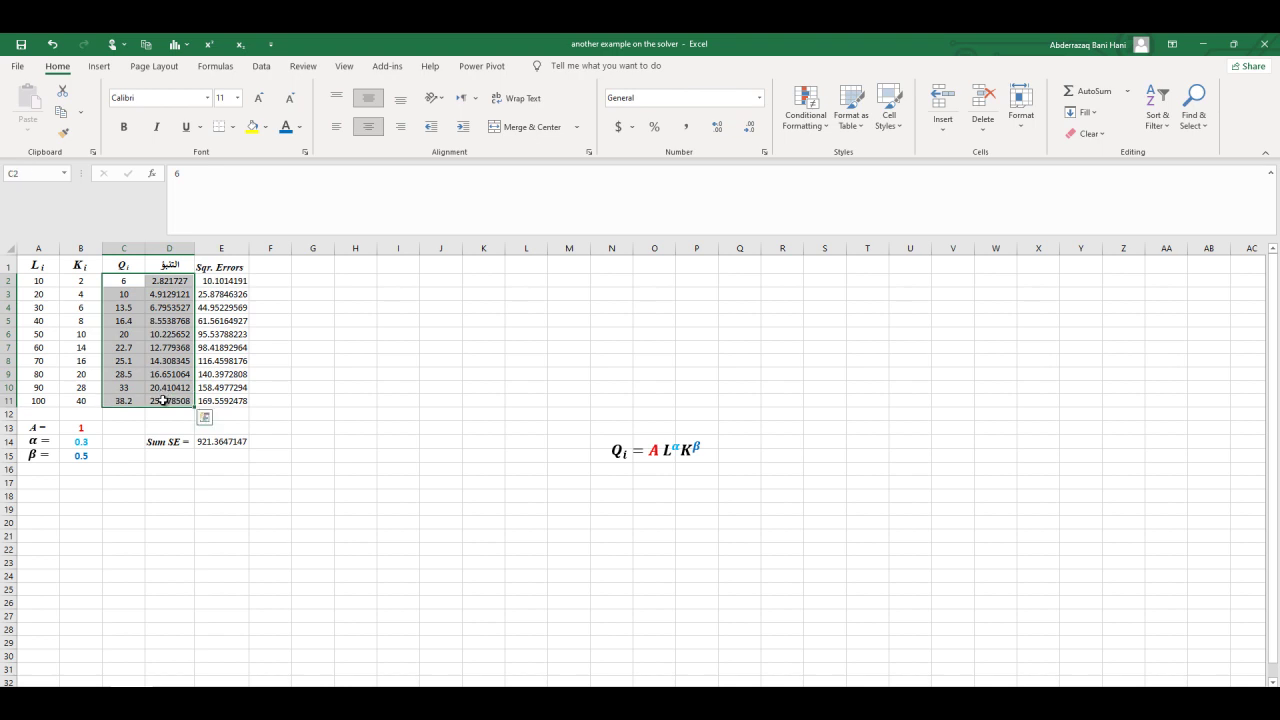
- Move the C2:D11 values to H2:I11 and autofit columns H and I
{"action": "key", "text": "ctrl+c"}
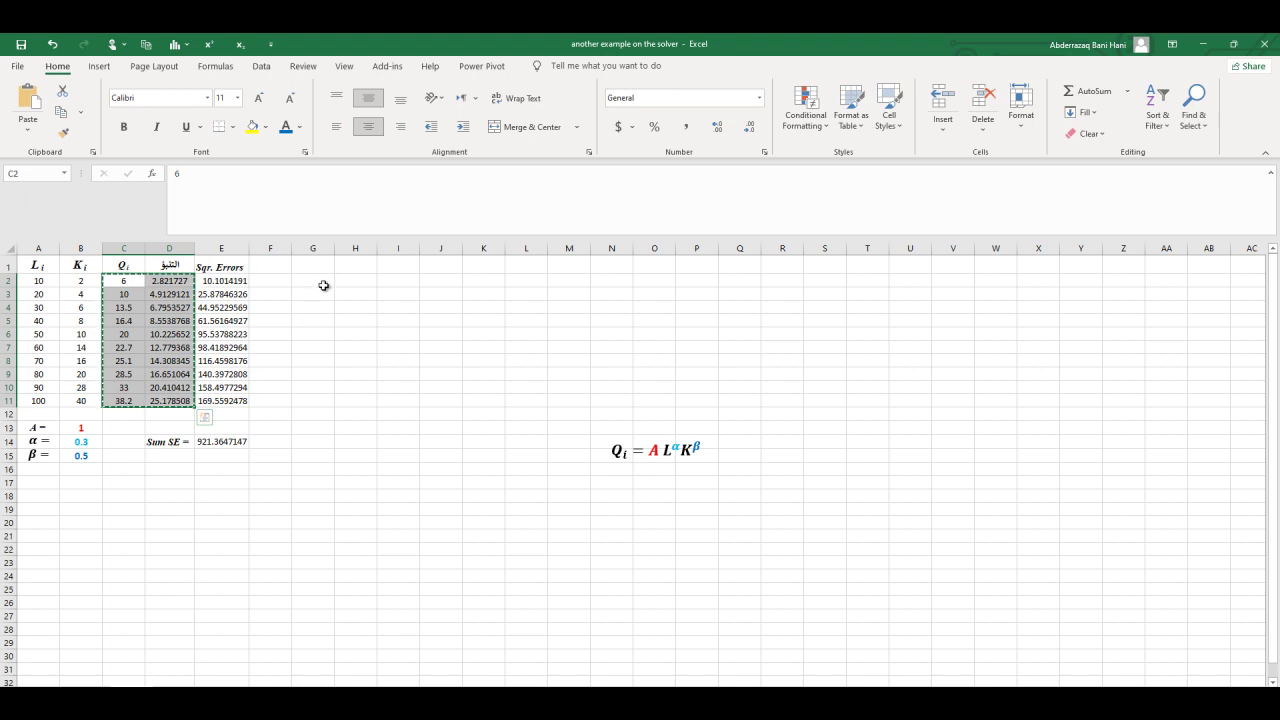
{"action": "left_click", "coordinate": [352, 281]}
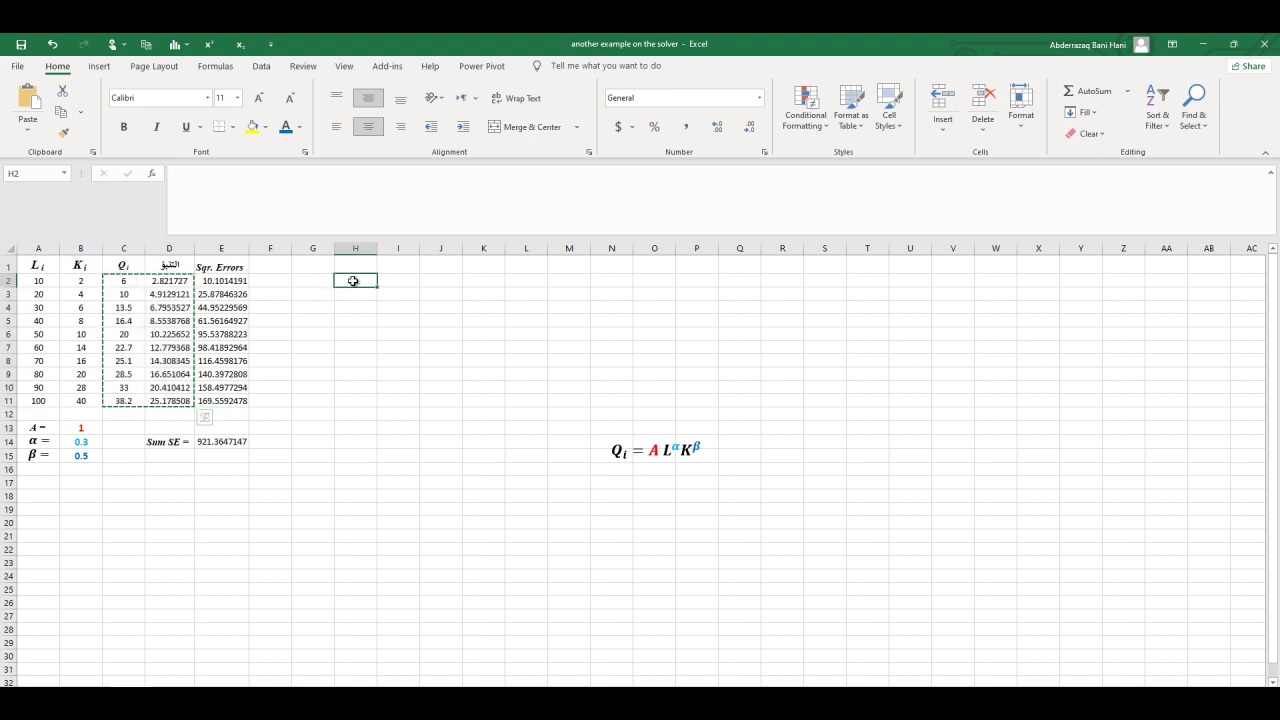
{"action": "left_click_drag", "start_coordinate": [352, 281], "coordinate": [378, 282]}
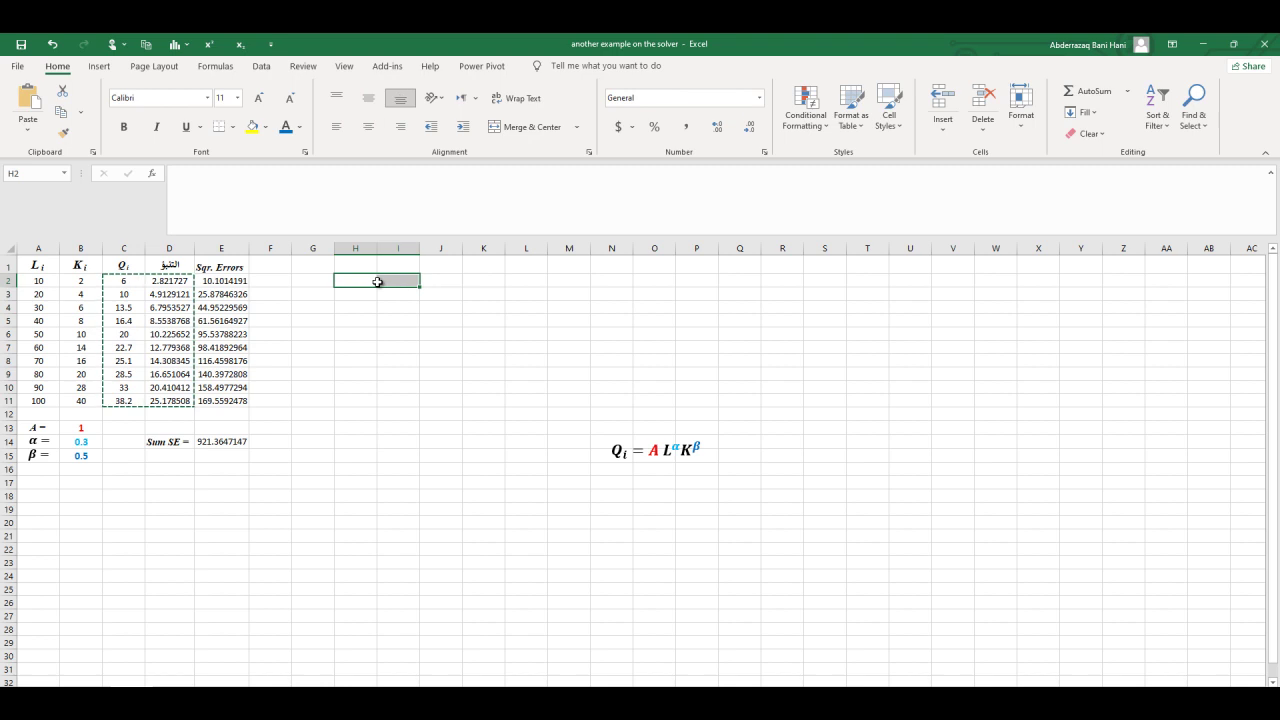
{"action": "key", "text": "ctrl+v"}
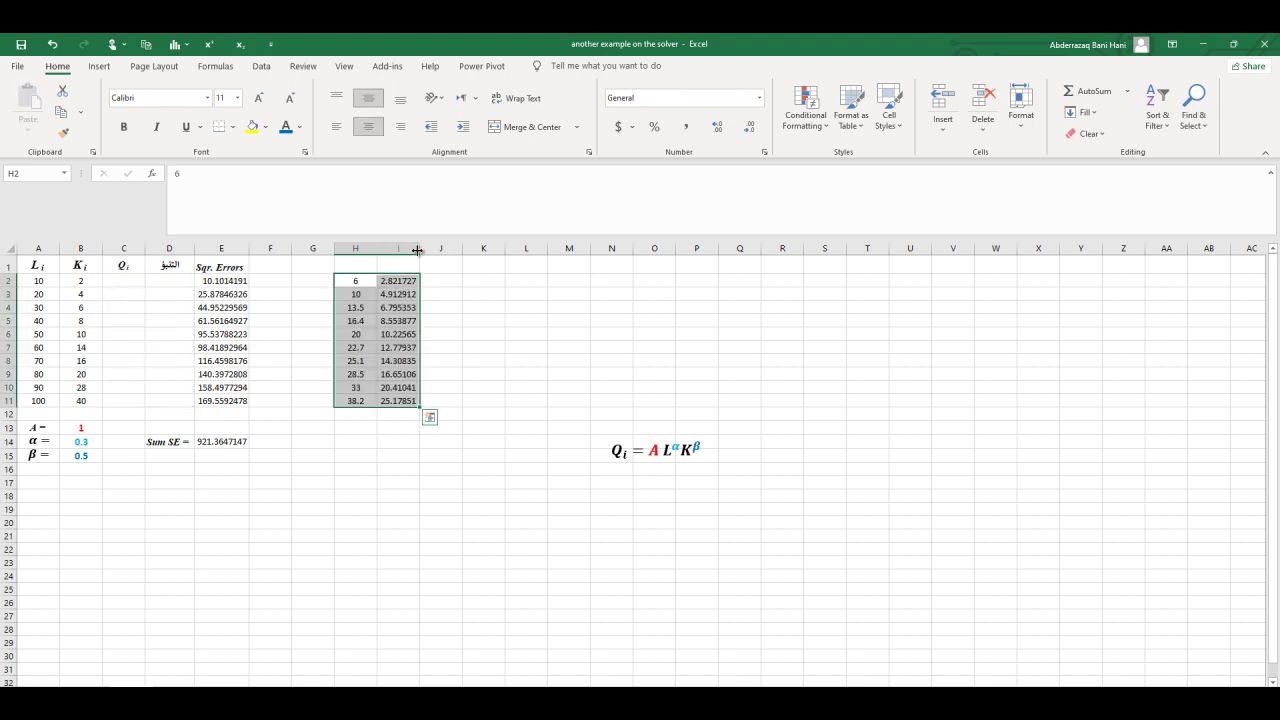
{"action": "double_click", "coordinate": [419, 248]}
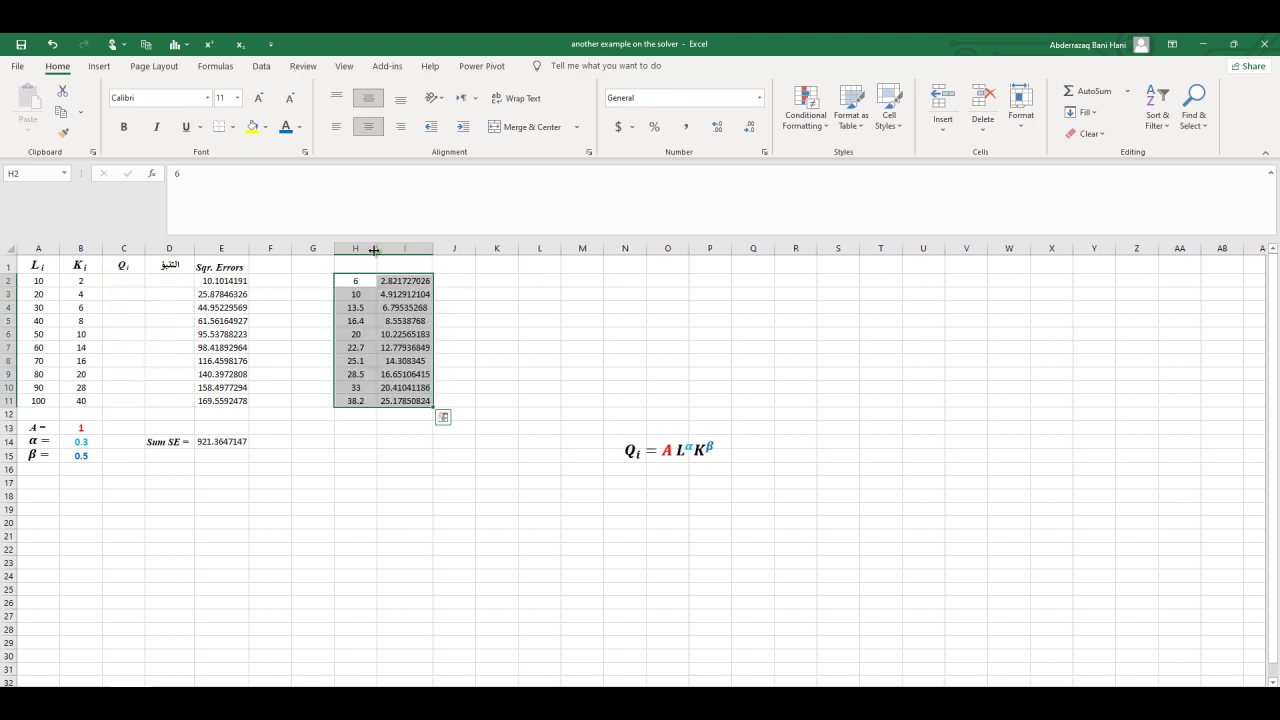
{"action": "double_click", "coordinate": [376, 249]}
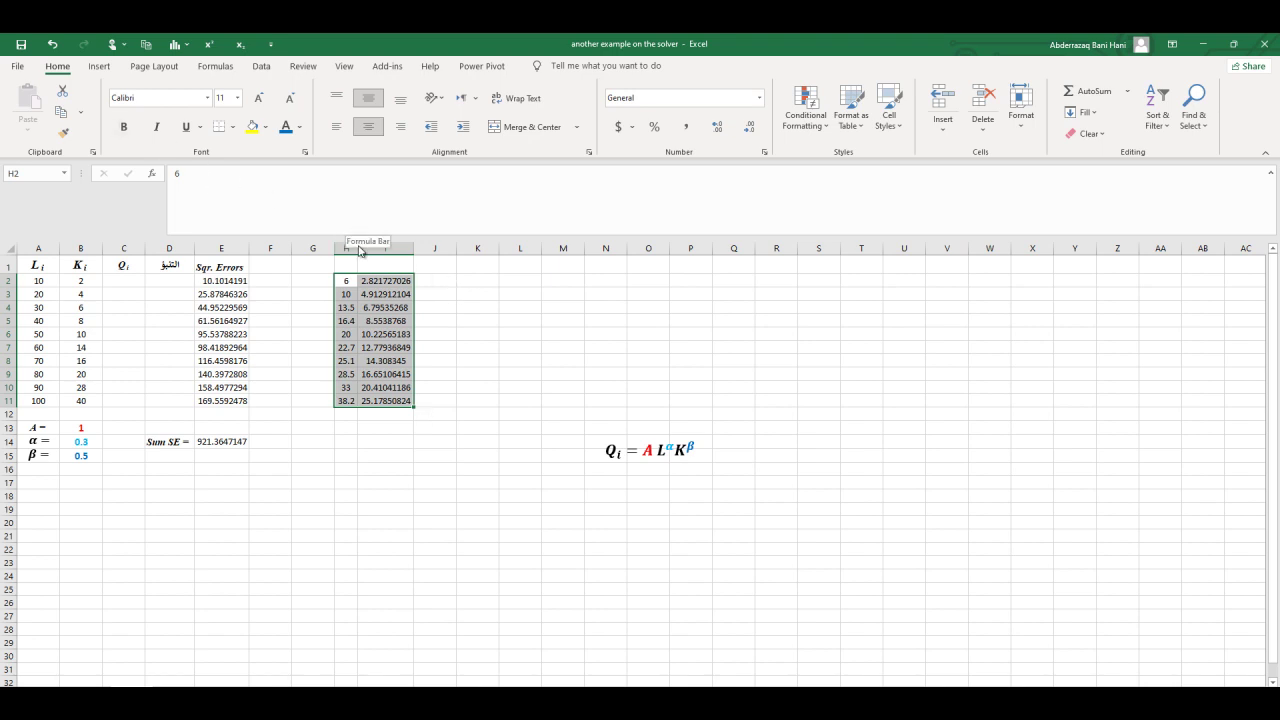
- Widen column H and number observations 1 through 5 in G2:G6
{"action": "left_click_drag", "start_coordinate": [357, 249], "coordinate": [375, 250]}
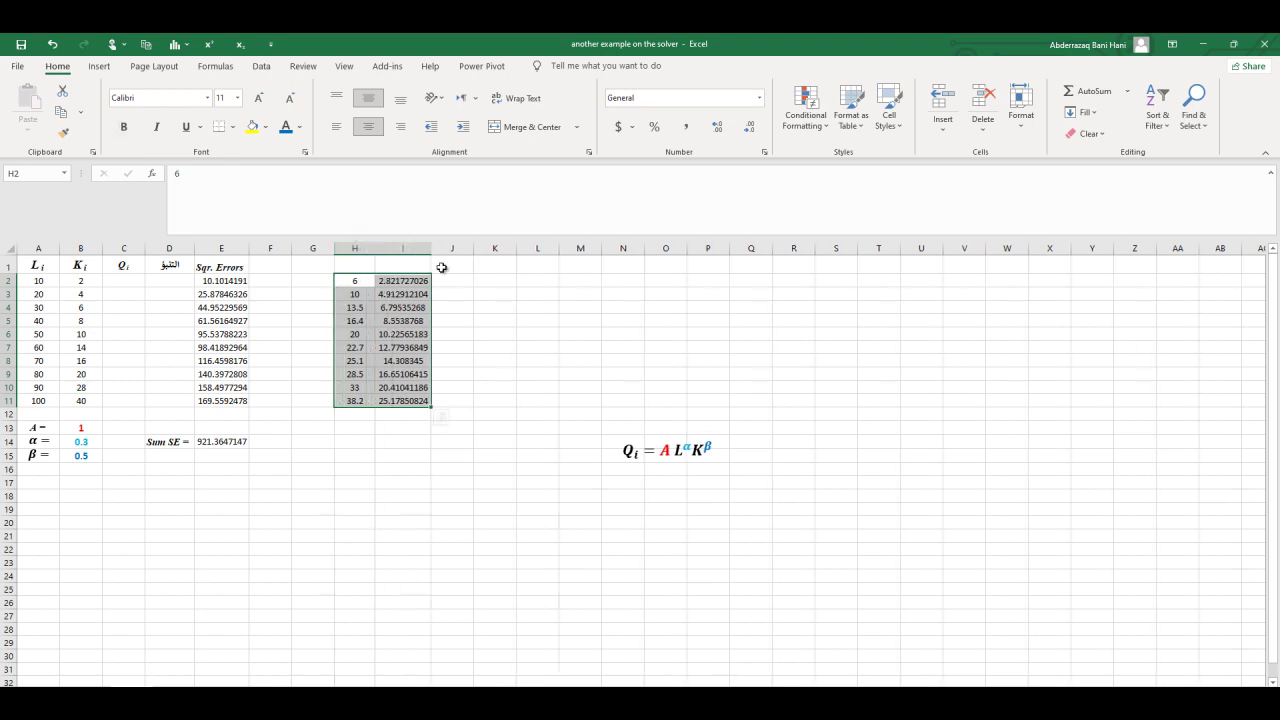
{"action": "left_click_drag", "start_coordinate": [324, 284], "coordinate": [324, 306]}
{"action": "left_click", "coordinate": [324, 284]}
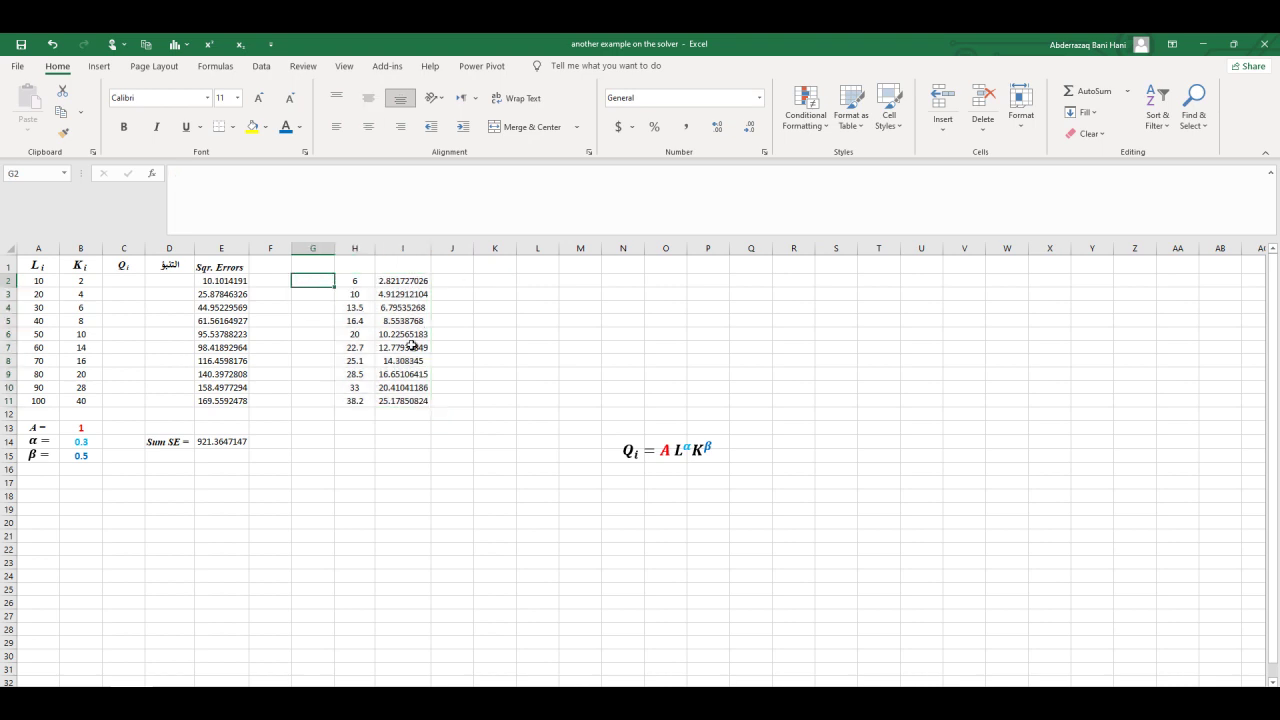
{"action": "type", "text": "1"}
{"action": "key", "text": "Return"}
{"action": "type", "text": "2"}
{"action": "key", "text": "Return"}
{"action": "type", "text": "3"}
{"action": "key", "text": "Return"}
{"action": "type", "text": "4"}
{"action": "key", "text": "Return"}
{"action": "type", "text": "5"}
{"action": "key", "text": "Return"}
- Continue numbering 6 through 10 in G7:G11, then select G2:I11
{"action": "type", "text": "6"}
{"action": "key", "text": "Return"}
{"action": "type", "text": "7"}
{"action": "key", "text": "Return"}
{"action": "type", "text": "8"}
{"action": "key", "text": "Return"}
{"action": "type", "text": "9"}
{"action": "key", "text": "Return"}
{"action": "type", "text": "10"}
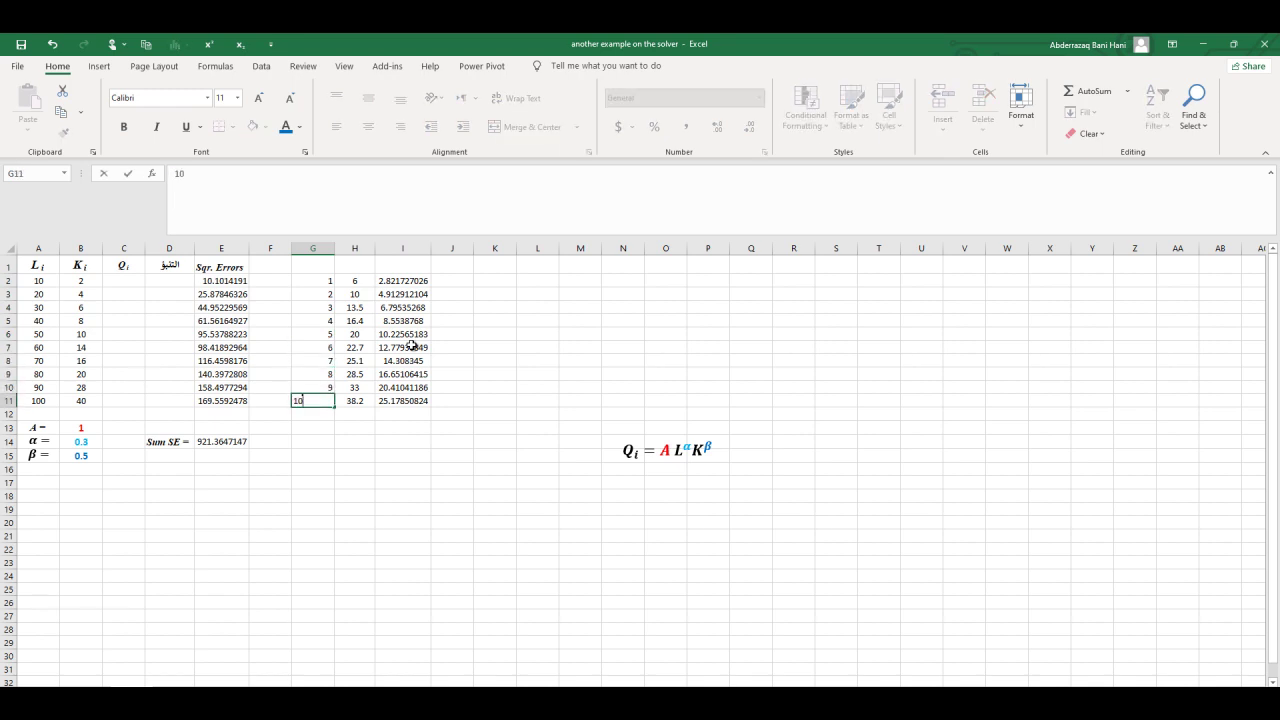
{"action": "left_click", "coordinate": [385, 456]}
{"action": "mouse_move", "coordinate": [336, 284]}
{"action": "left_mouse_down"}
{"action": "mouse_move", "coordinate": [356, 282]}
{"action": "mouse_move", "coordinate": [400, 396]}
{"action": "left_mouse_up"}
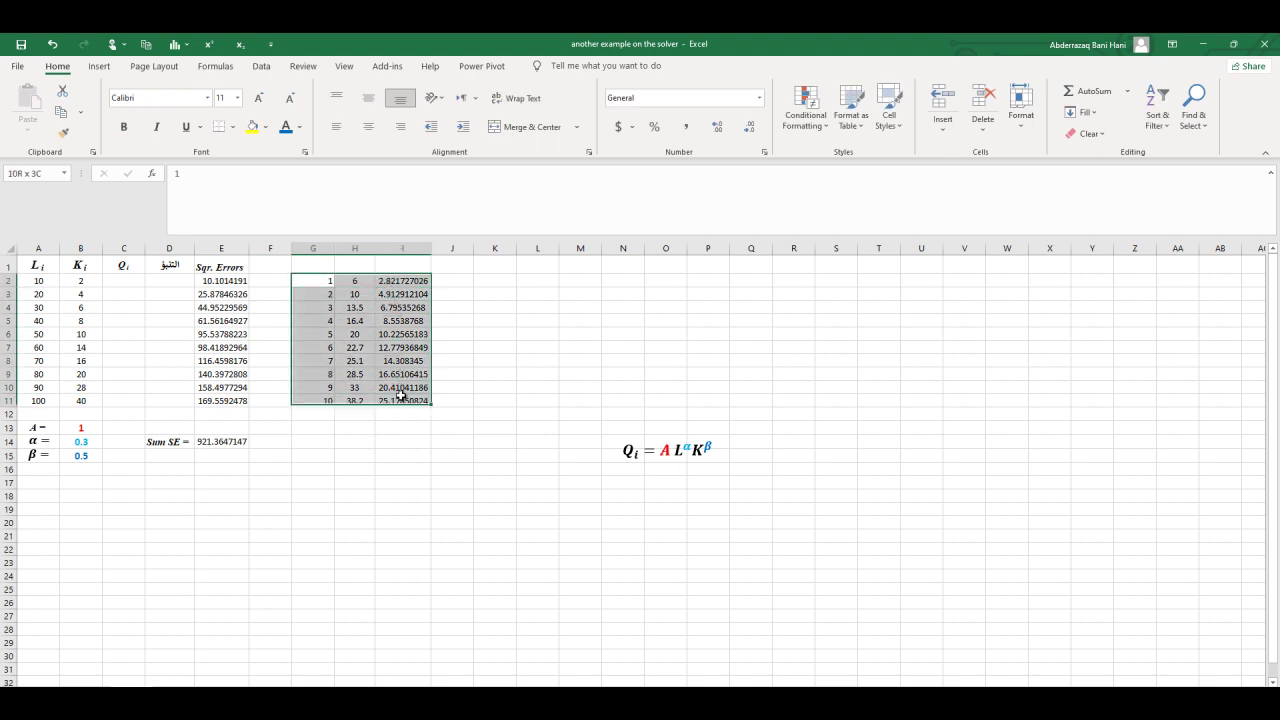
{"action": "left_click", "coordinate": [99, 66]}
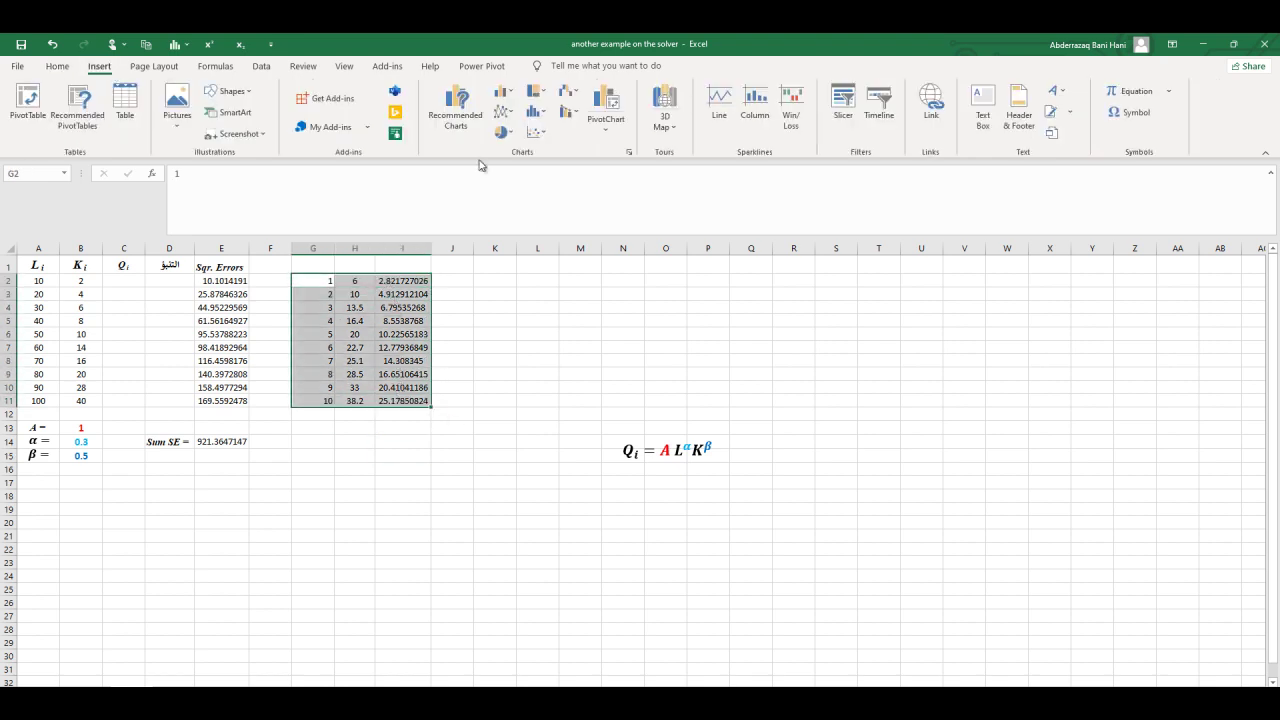
{"action": "left_click", "coordinate": [537, 138]}
{"action": "left_click", "coordinate": [576, 181]}
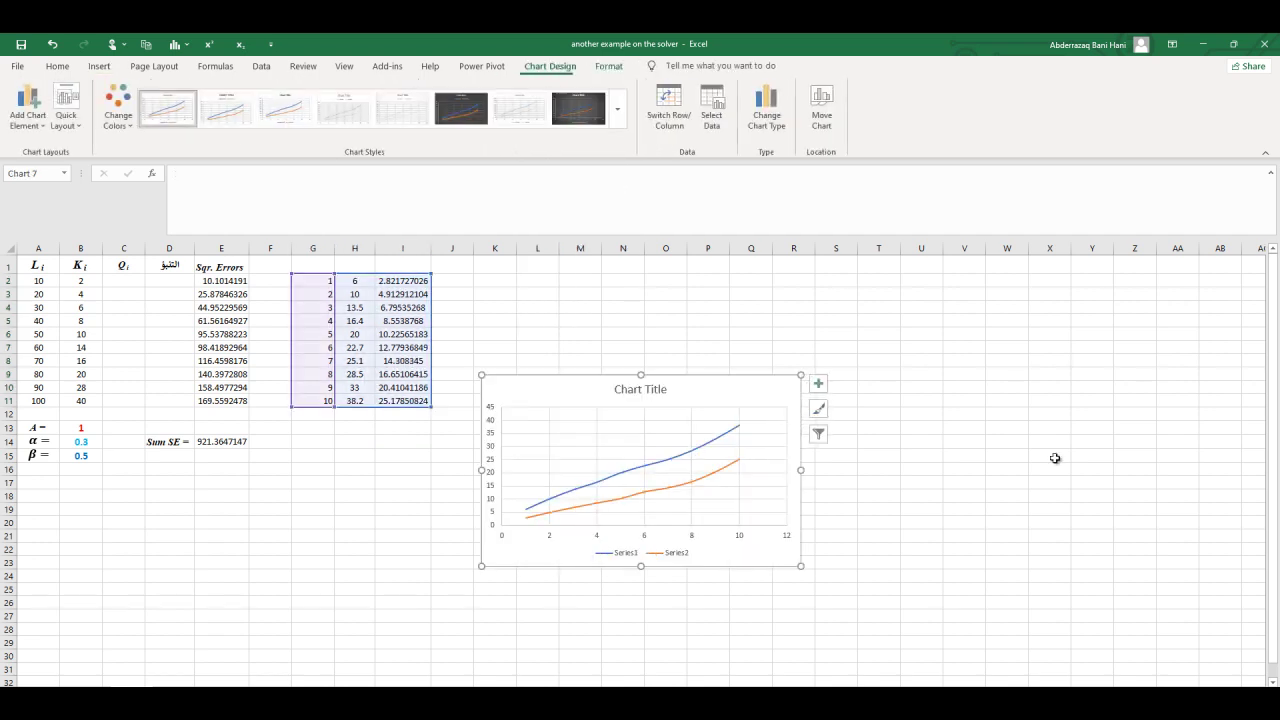
{"action": "left_click_drag", "start_coordinate": [783, 404], "coordinate": [1058, 325]}
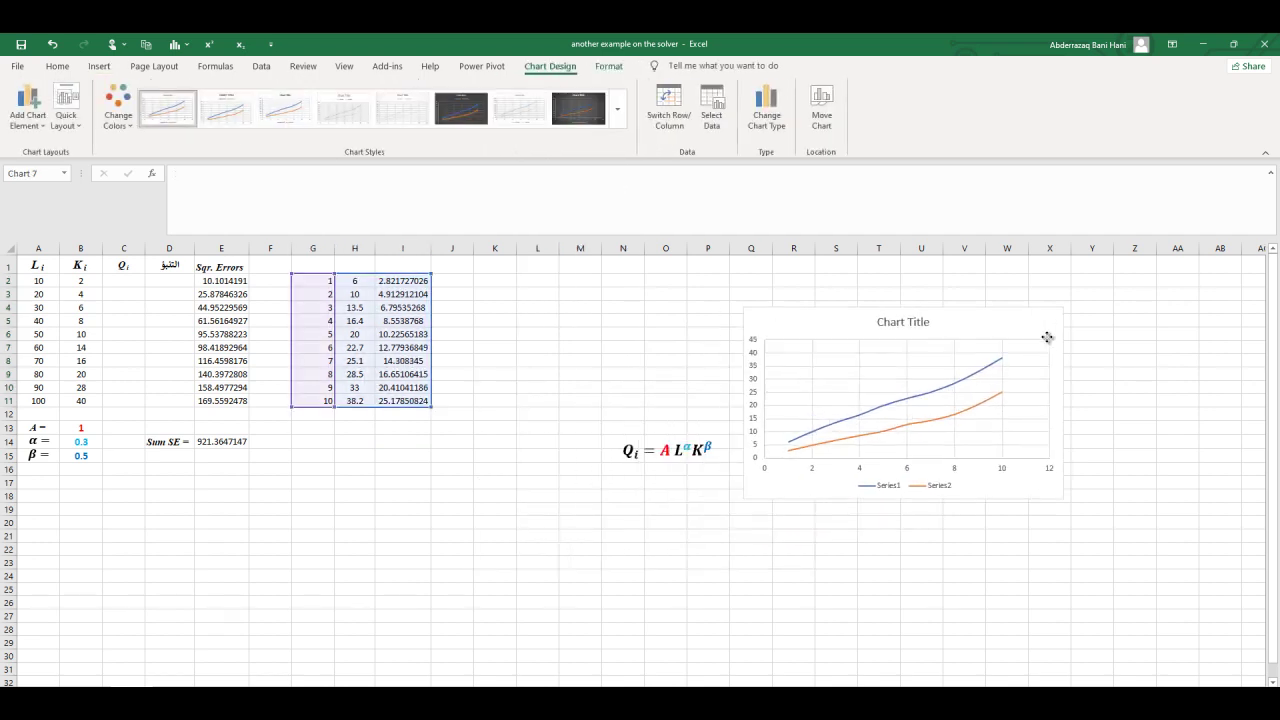
{"action": "left_click", "coordinate": [984, 371]}
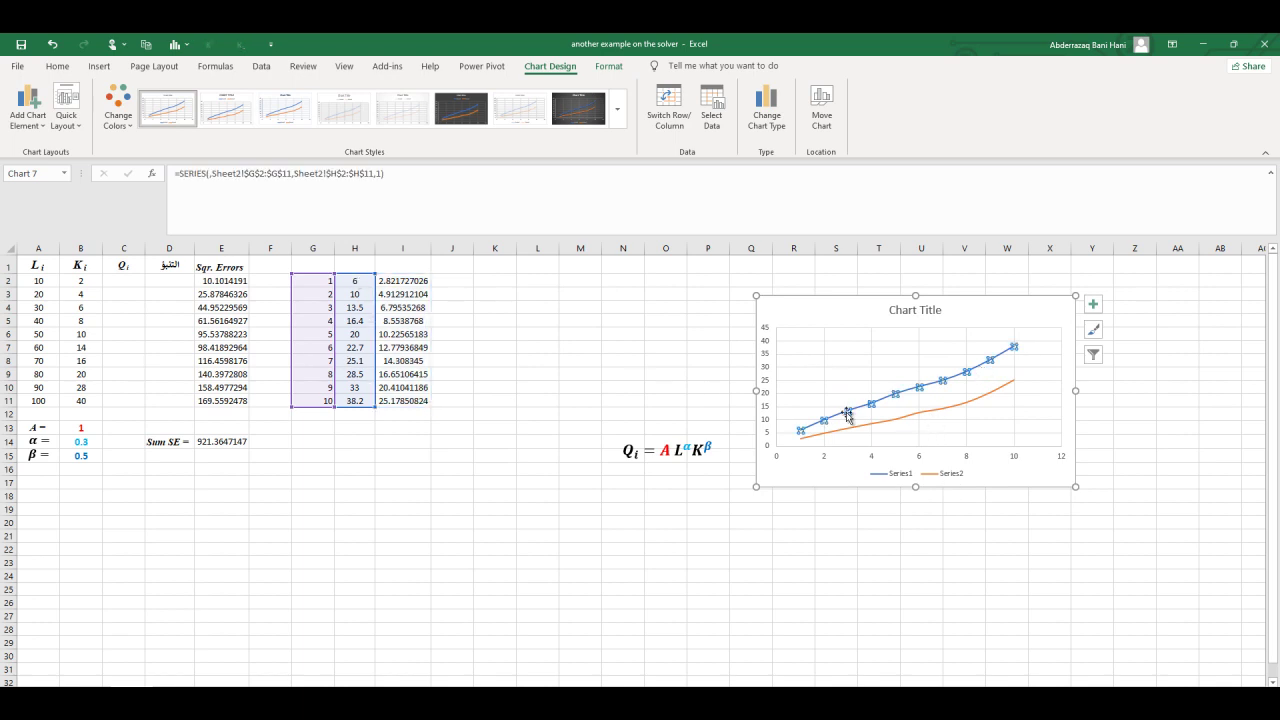
{"action": "left_click", "coordinate": [949, 408]}
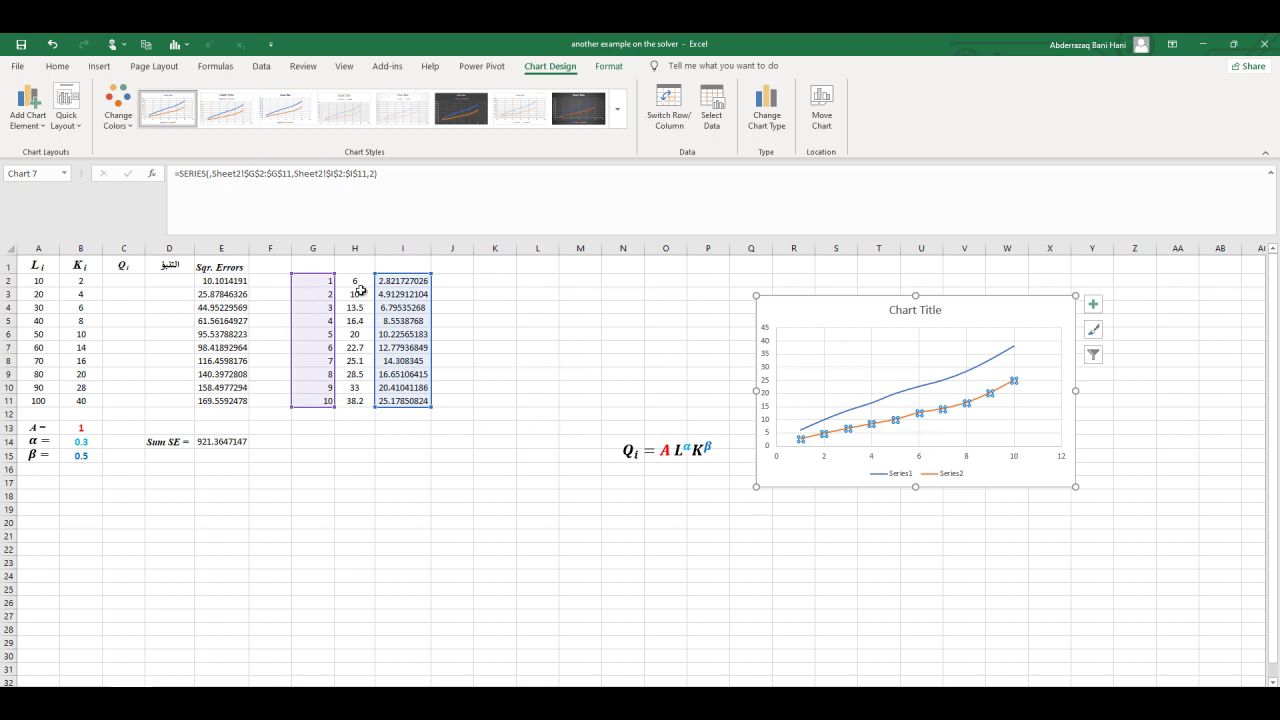
{"action": "left_click_drag", "start_coordinate": [360, 282], "coordinate": [356, 400]}
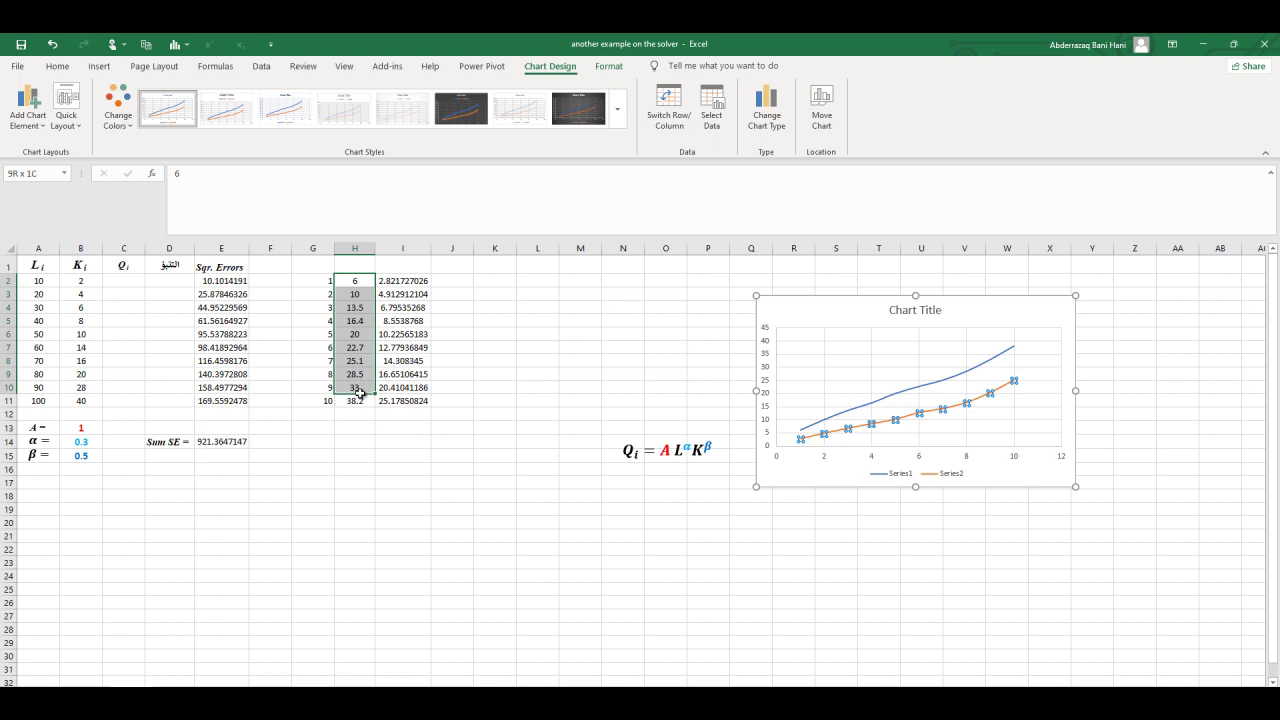
{"action": "left_click", "coordinate": [917, 392]}
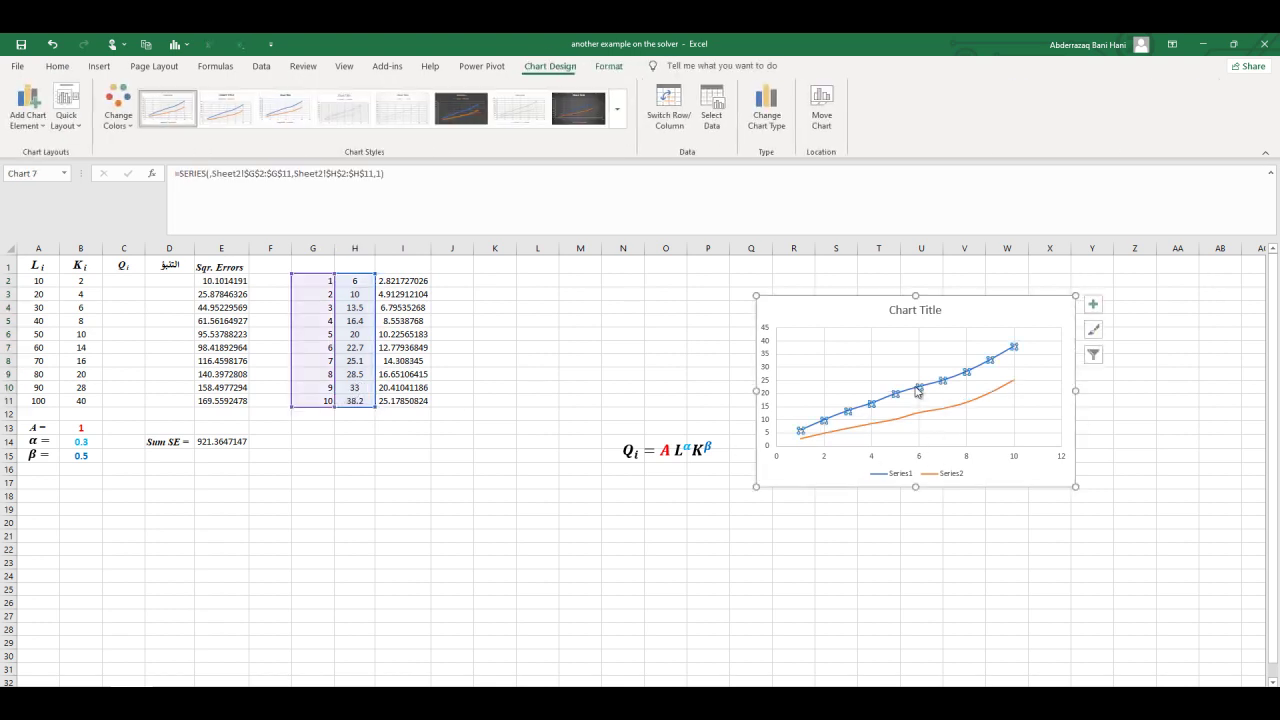
{"action": "left_click", "coordinate": [874, 428]}
{"action": "mouse_move", "coordinate": [412, 281]}
{"action": "left_mouse_down"}
{"action": "mouse_move", "coordinate": [407, 390]}
{"action": "mouse_move", "coordinate": [451, 414]}
{"action": "left_mouse_up"}
{"action": "left_click", "coordinate": [610, 535]}
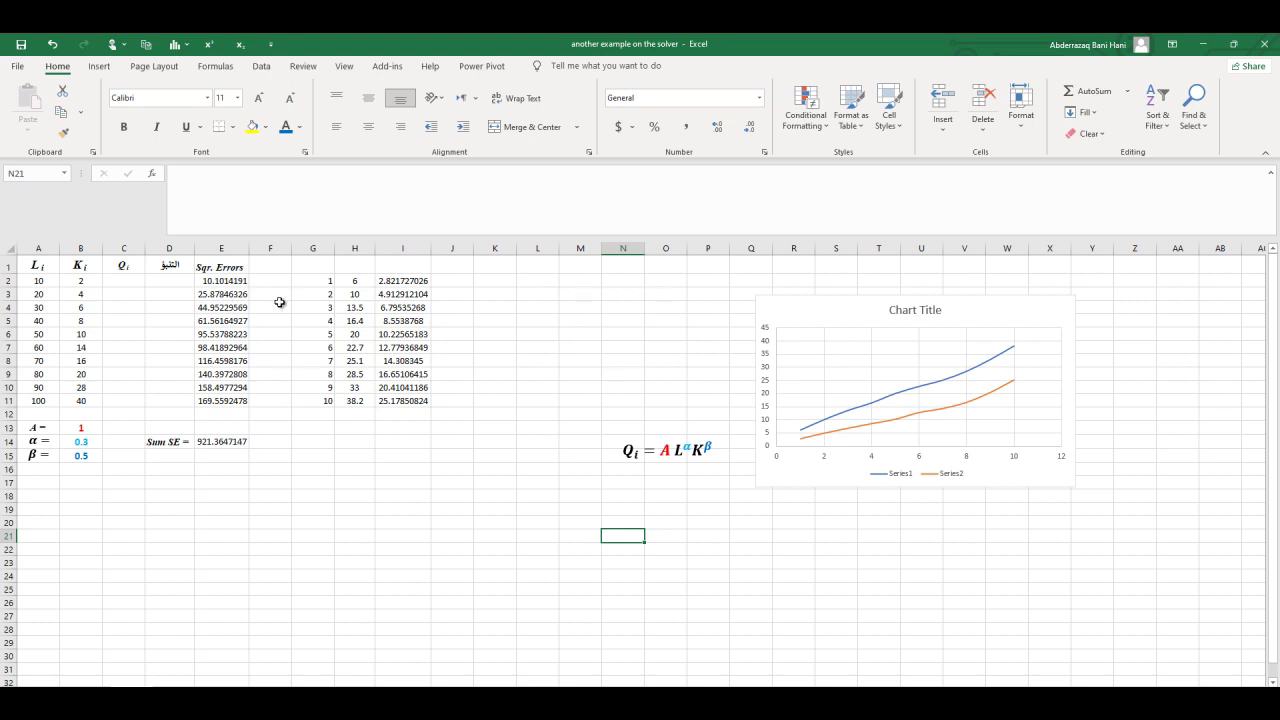
{"action": "left_click", "coordinate": [228, 441]}
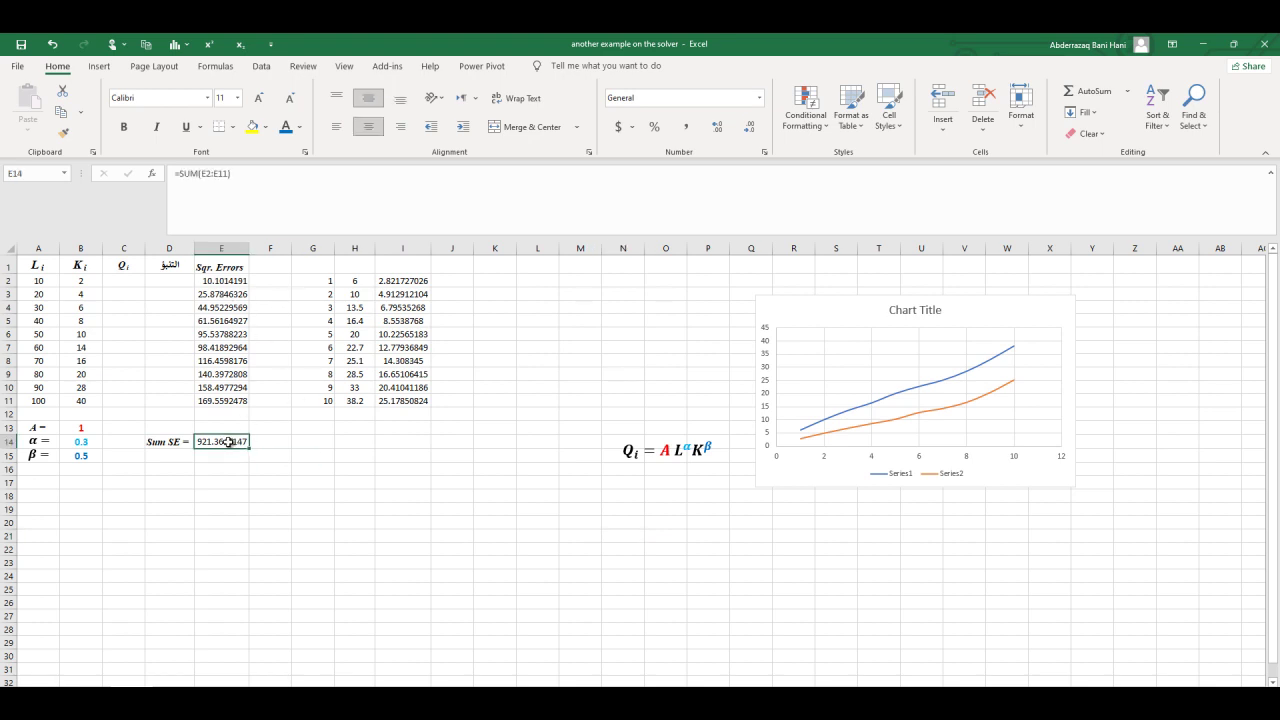
- Run Solver minimising $E$14 by changing $B$13:$B$15, keeping A=1.87916, α=0.434, β=0.27402
{"action": "left_click", "coordinate": [261, 66]}
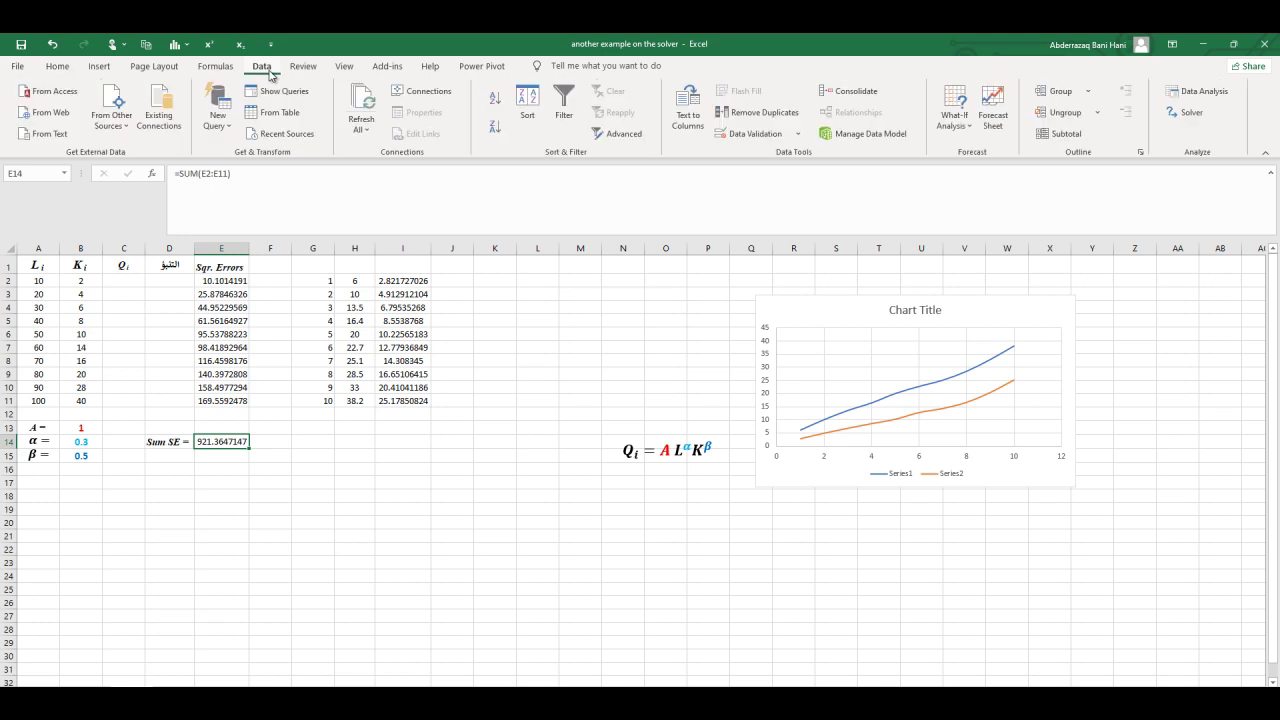
{"action": "left_click", "coordinate": [1180, 116]}
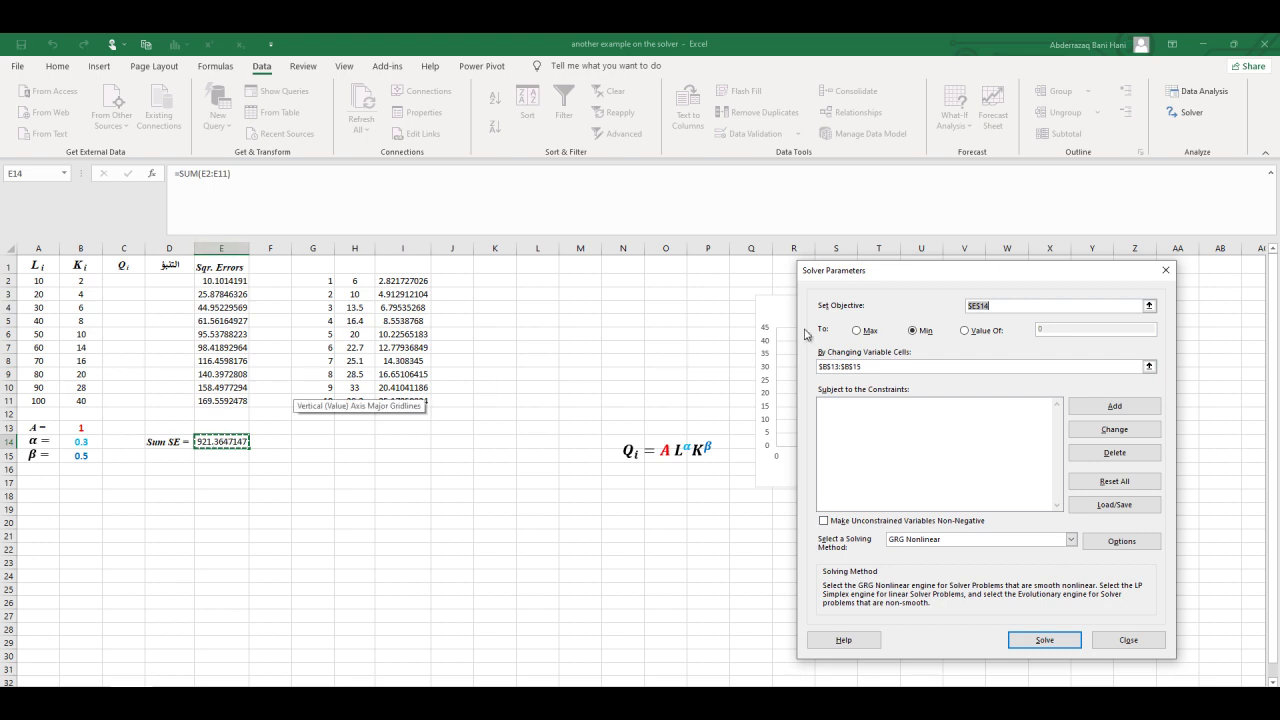
{"action": "left_click", "coordinate": [888, 366]}
{"action": "left_click_drag", "start_coordinate": [882, 367], "coordinate": [820, 372]}
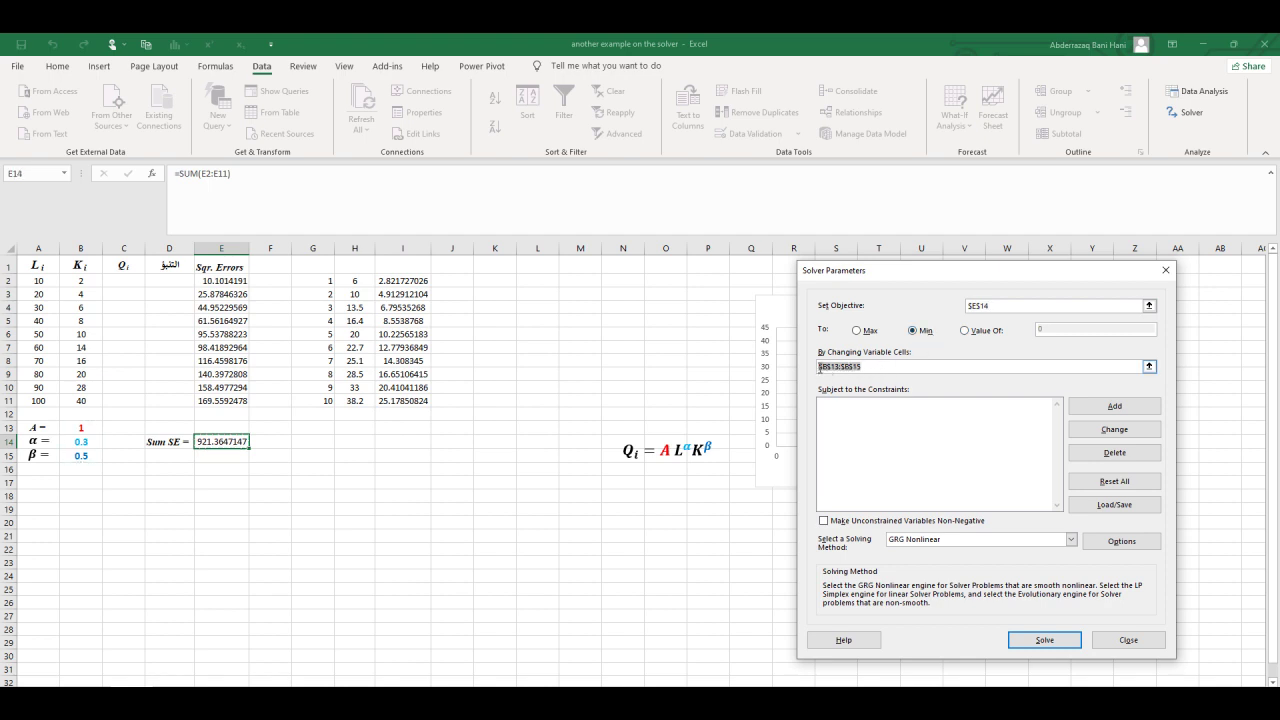
{"action": "left_click_drag", "start_coordinate": [97, 427], "coordinate": [90, 455]}
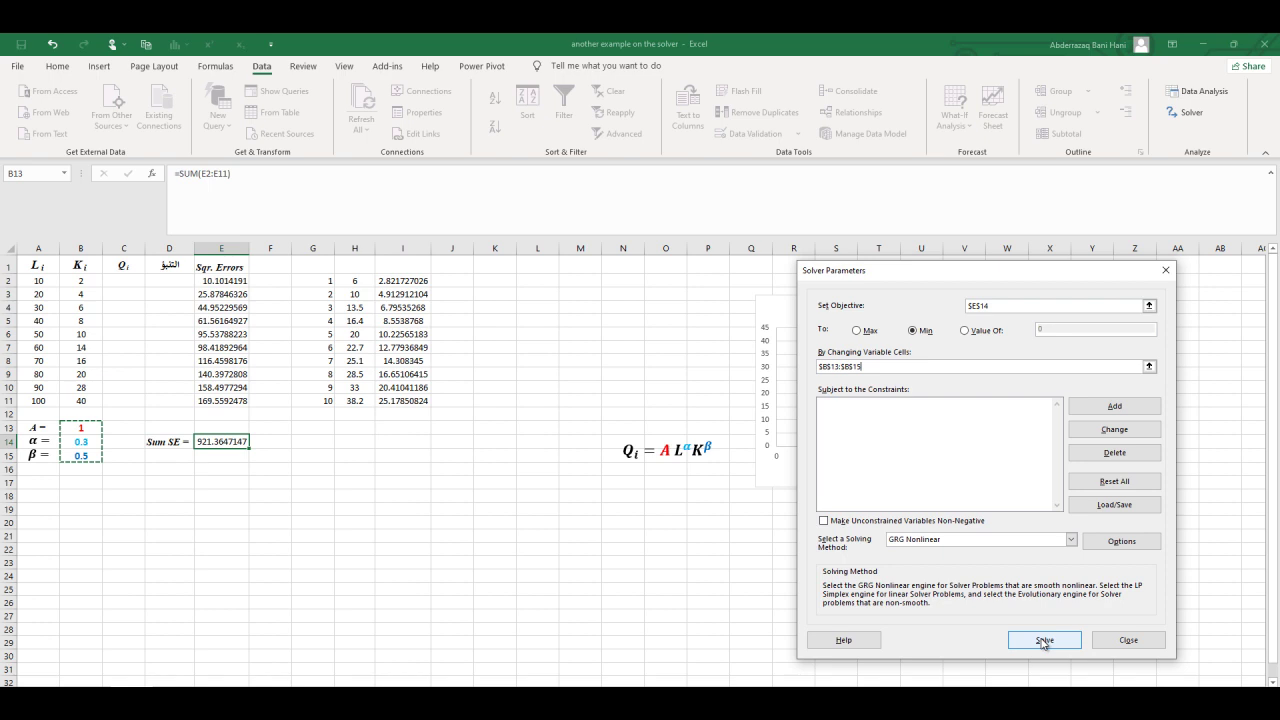
{"action": "left_click", "coordinate": [1043, 641]}
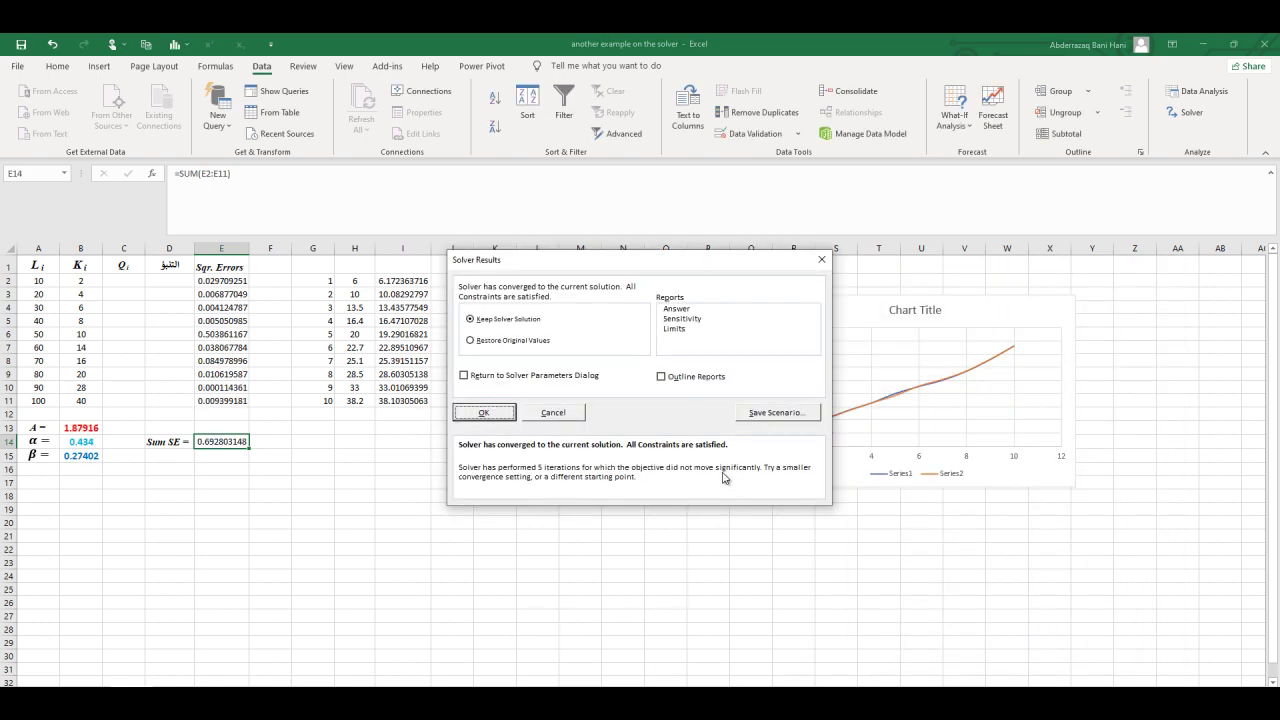
{"action": "left_click", "coordinate": [484, 413]}
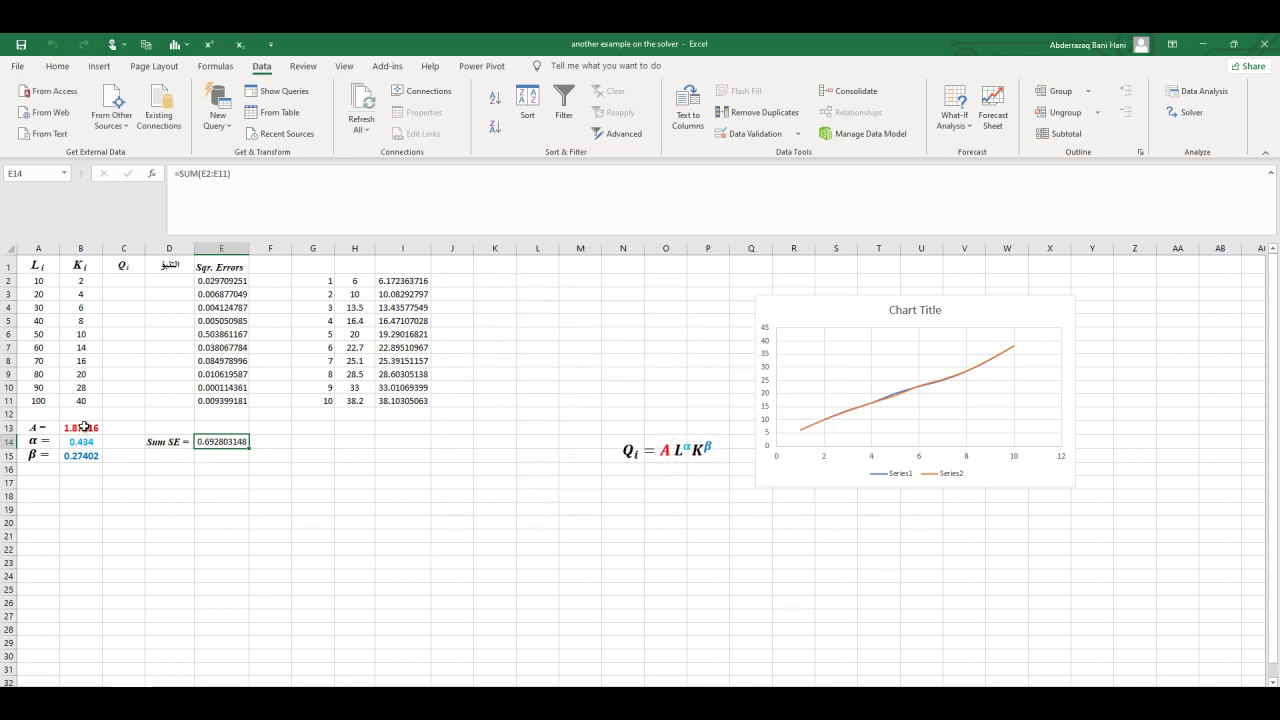
- In the equation box, replace A with 1.87916 and the α exponent with 0.434
{"action": "left_click", "coordinate": [665, 450]}
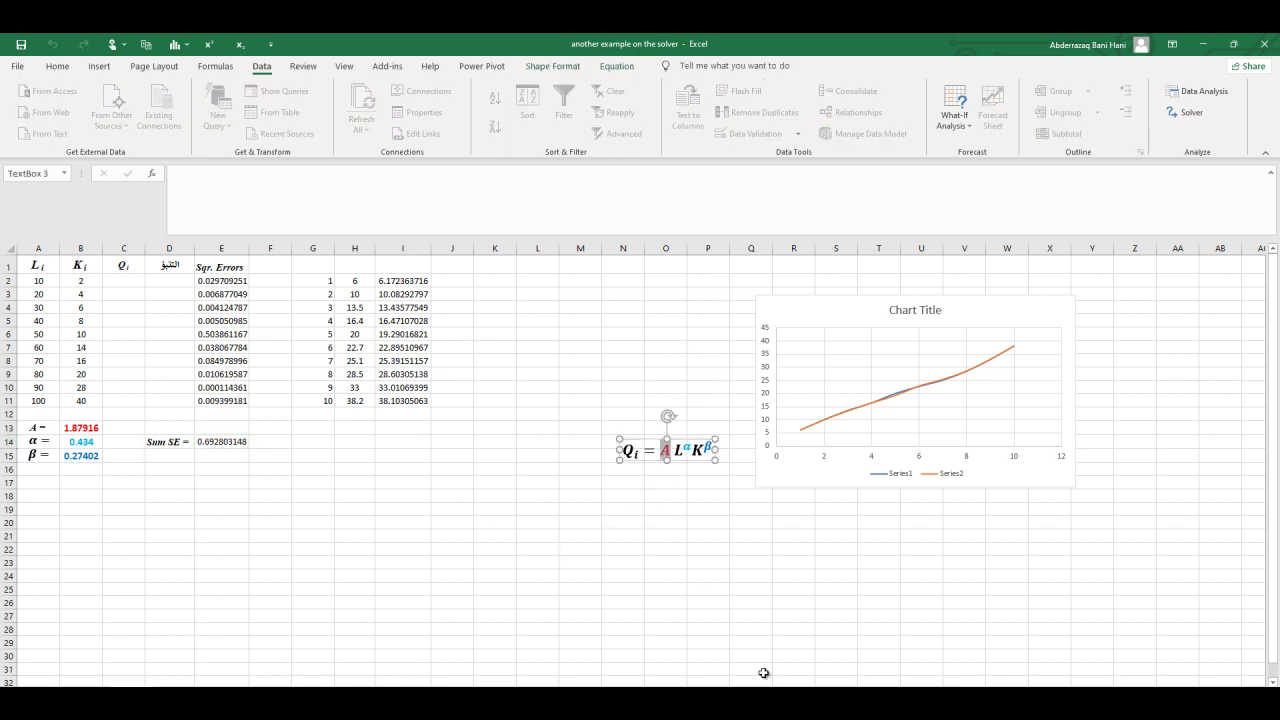
{"action": "type", "text": "1.8"}
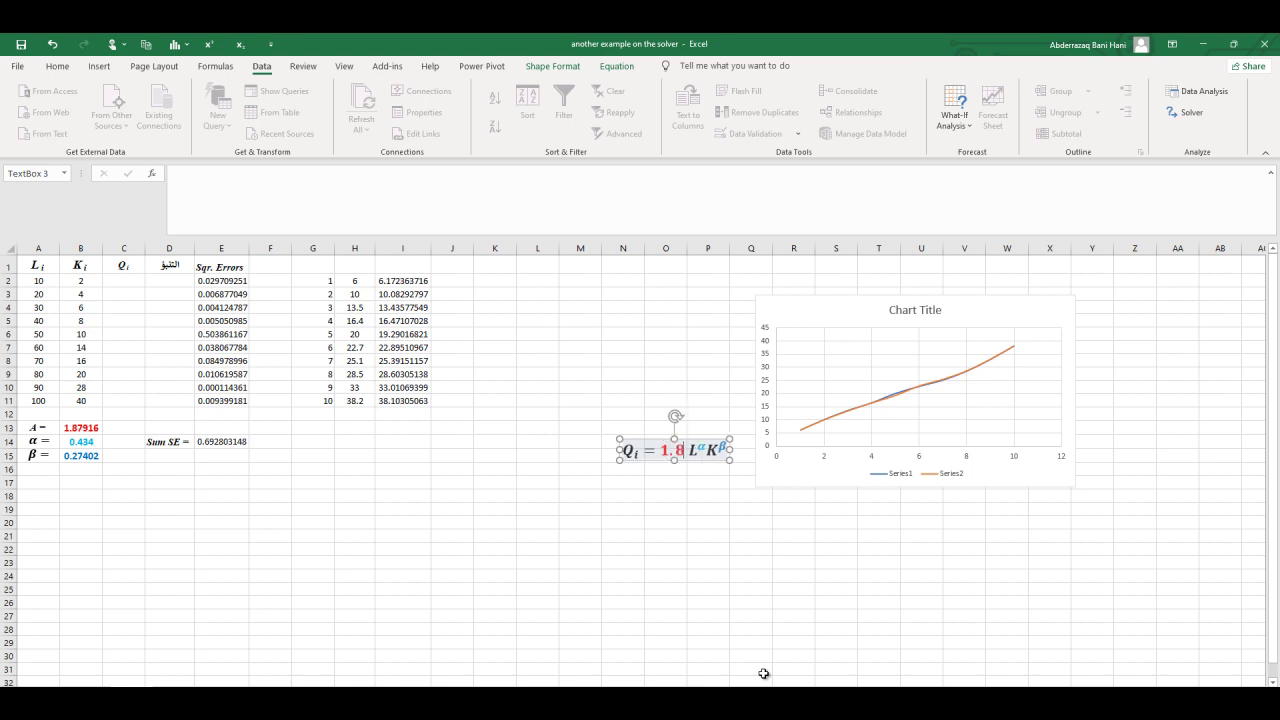
{"action": "type", "text": "7"}
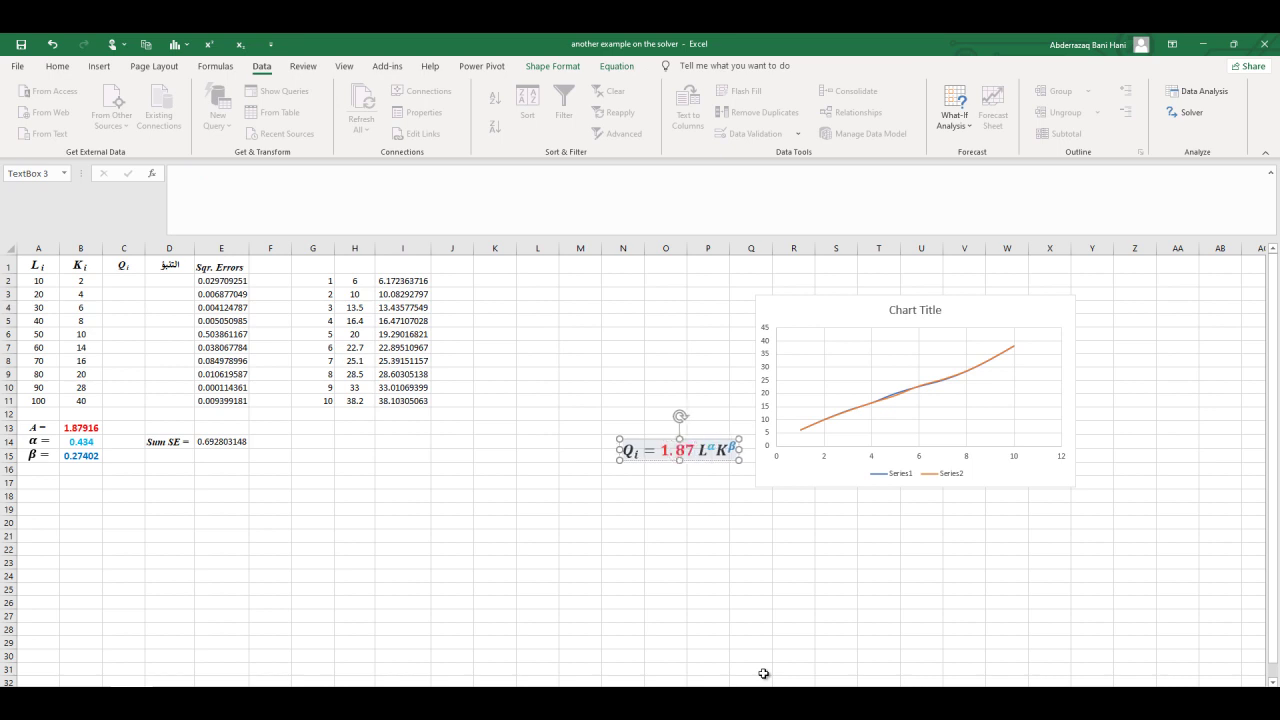
{"action": "type", "text": "916"}
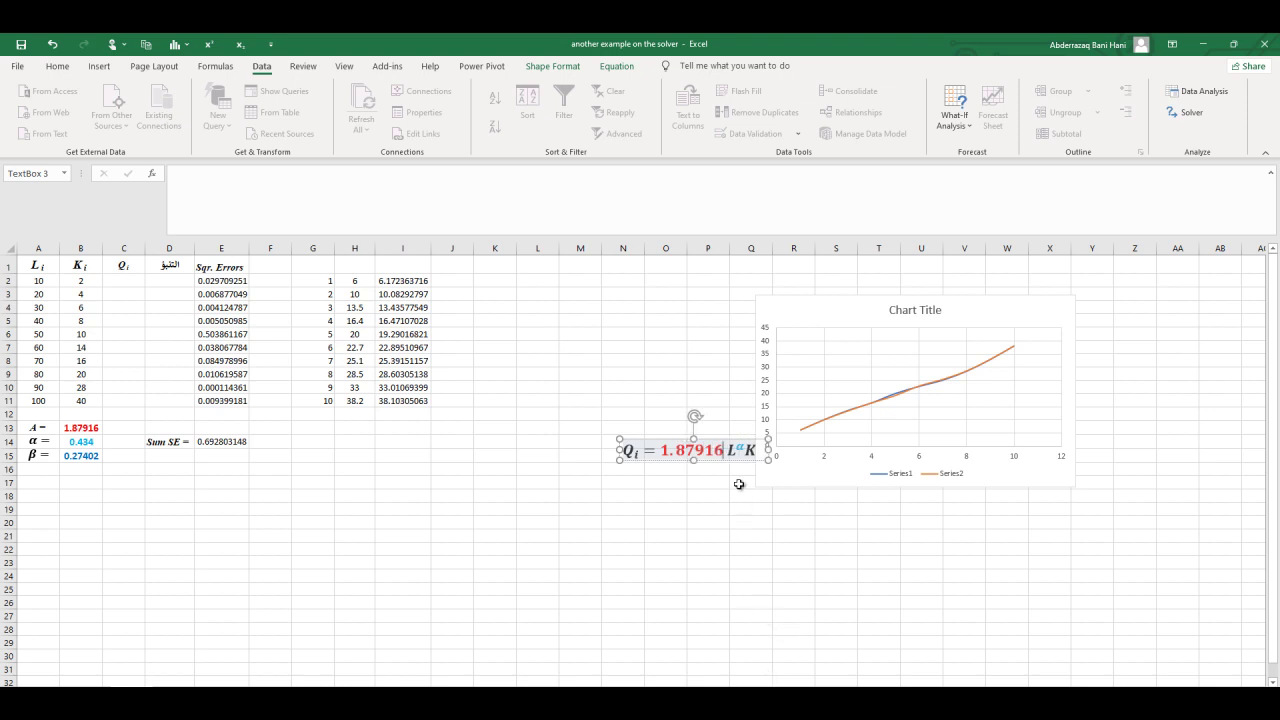
{"action": "left_click", "coordinate": [735, 448]}
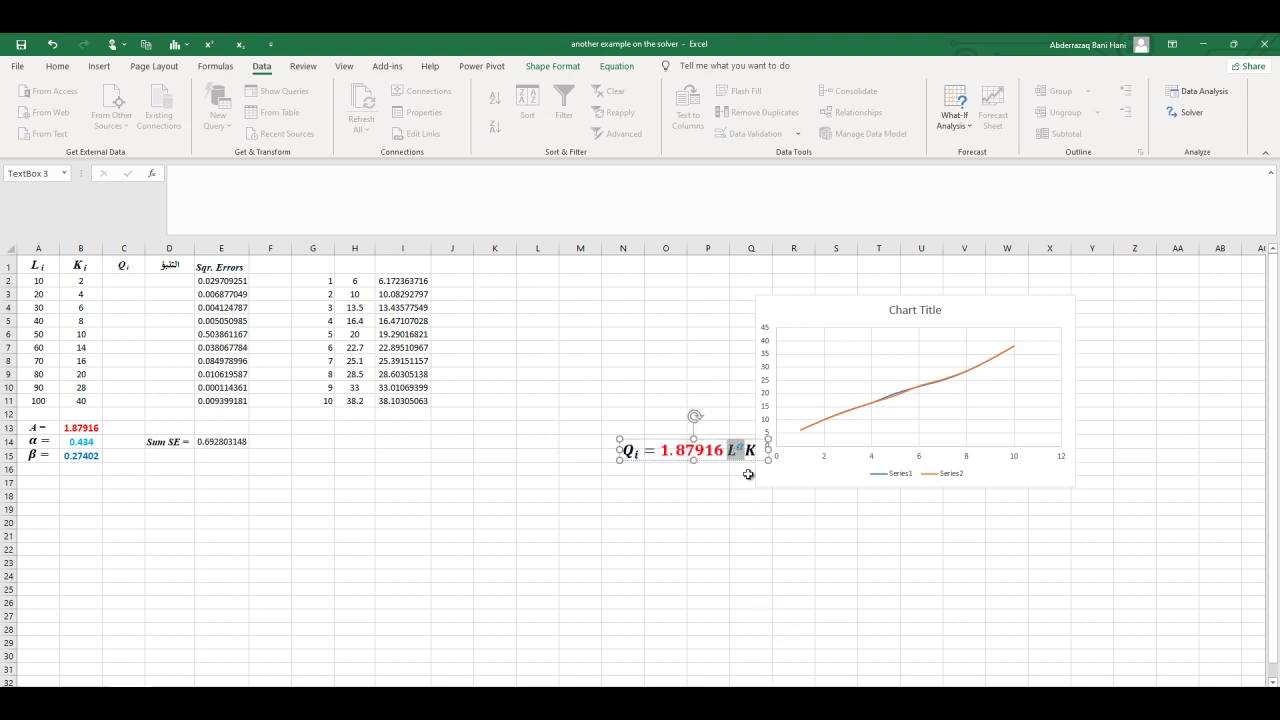
{"action": "key", "text": "BackSpace"}
{"action": "type", "text": "a"}
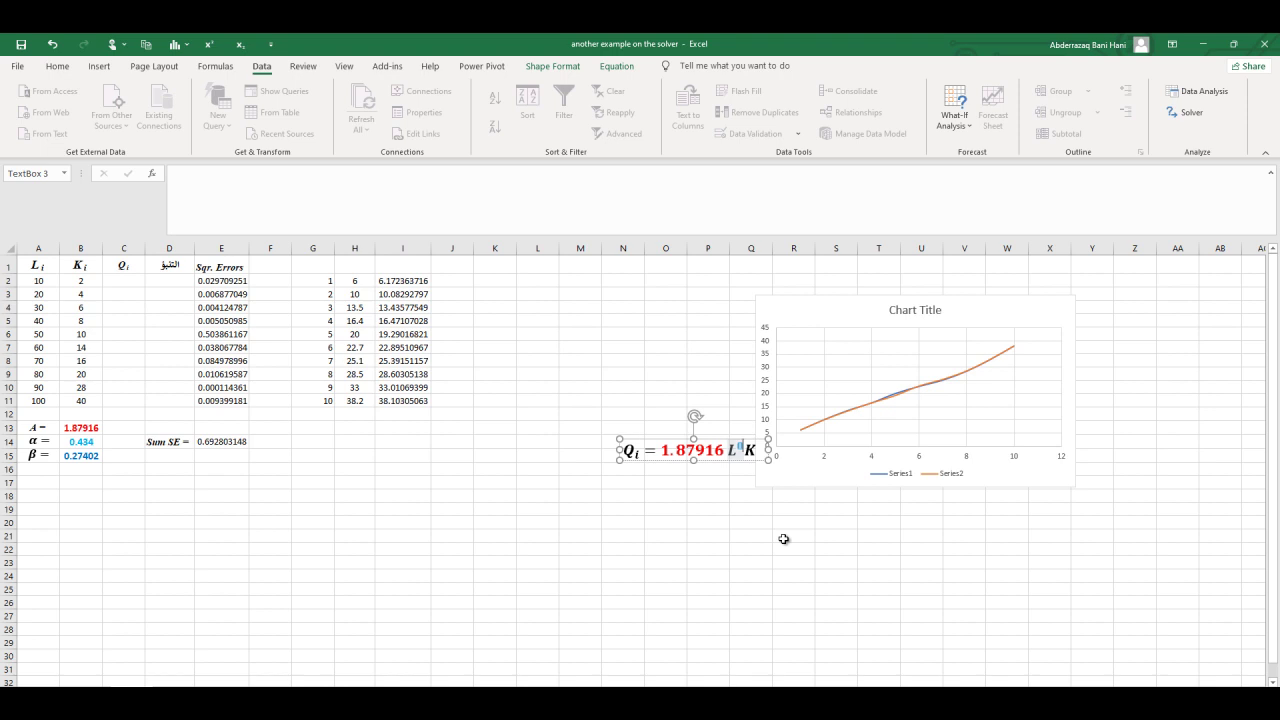
{"action": "type", "text": ".4"}
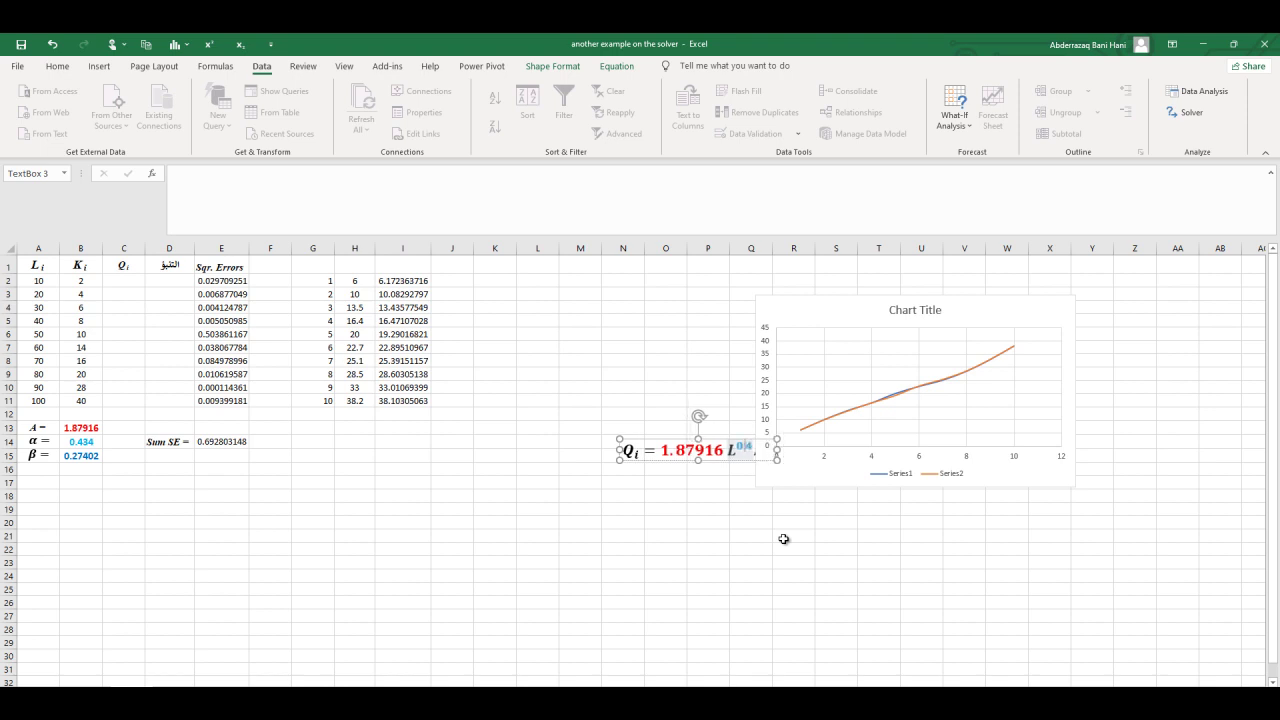
{"action": "type", "text": "34Kβ"}
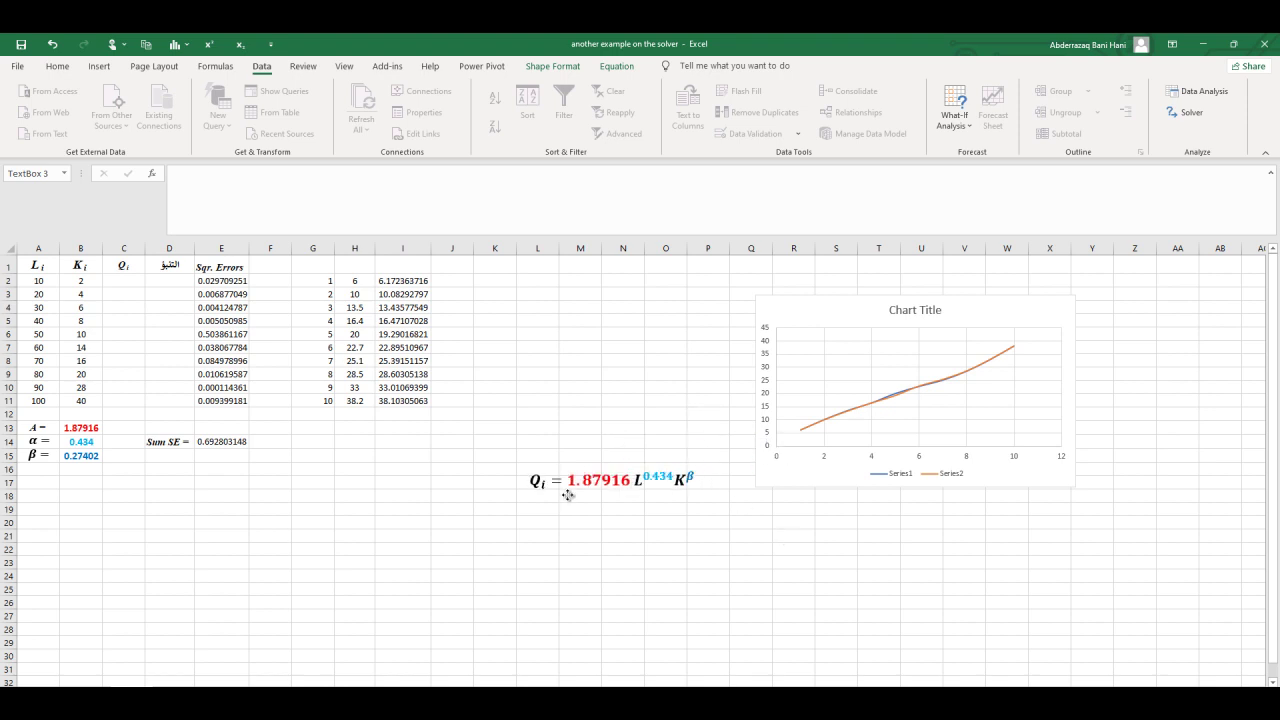
- Move the equation below the chart, replace β with 0.27402, and widen the box
{"action": "left_click_drag", "start_coordinate": [679, 463], "coordinate": [564, 497]}
{"action": "left_click", "coordinate": [668, 482]}
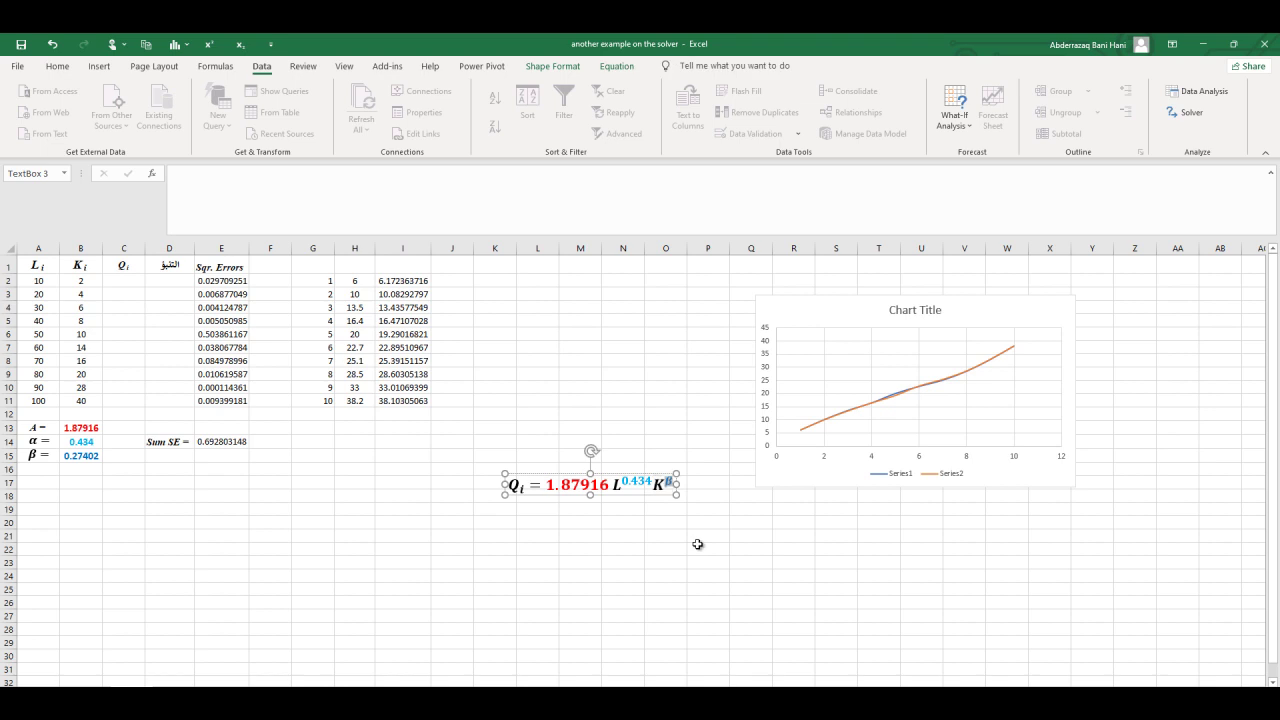
{"action": "type", "text": "0"}
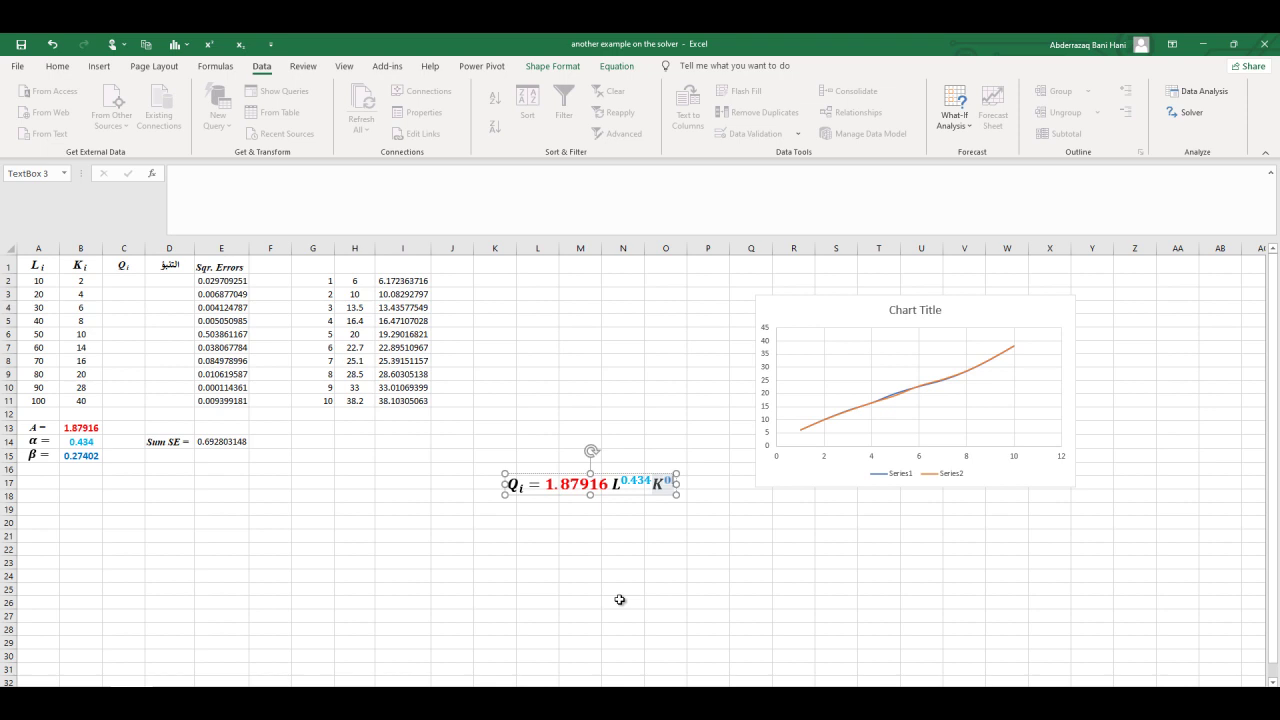
{"action": "type", "text": ".27"}
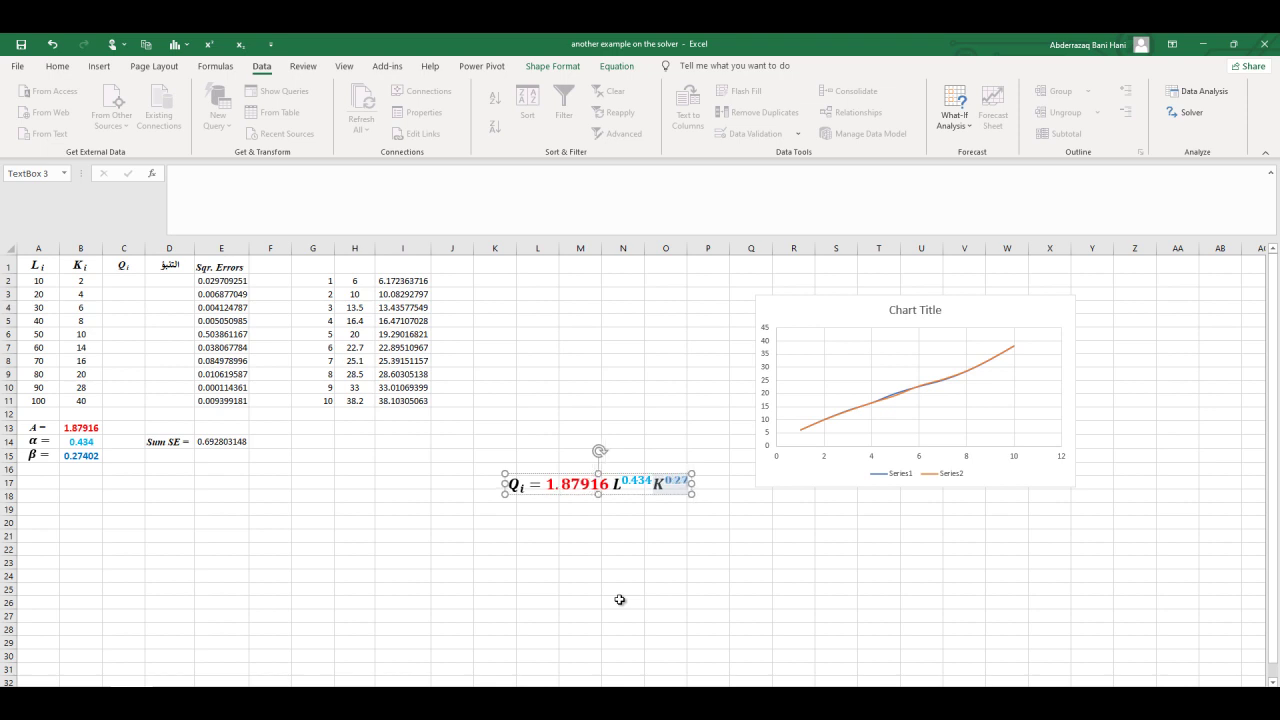
{"action": "type", "text": "402"}
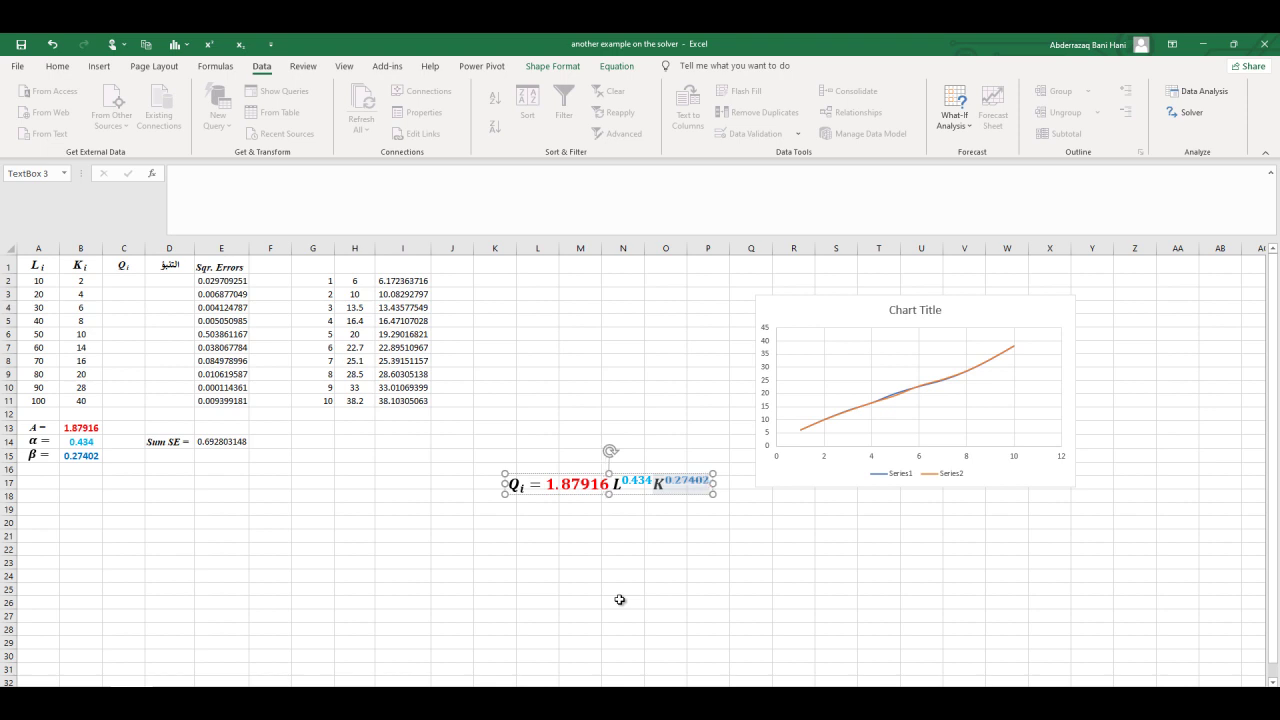
{"action": "left_click_drag", "start_coordinate": [503, 499], "coordinate": [492, 497]}
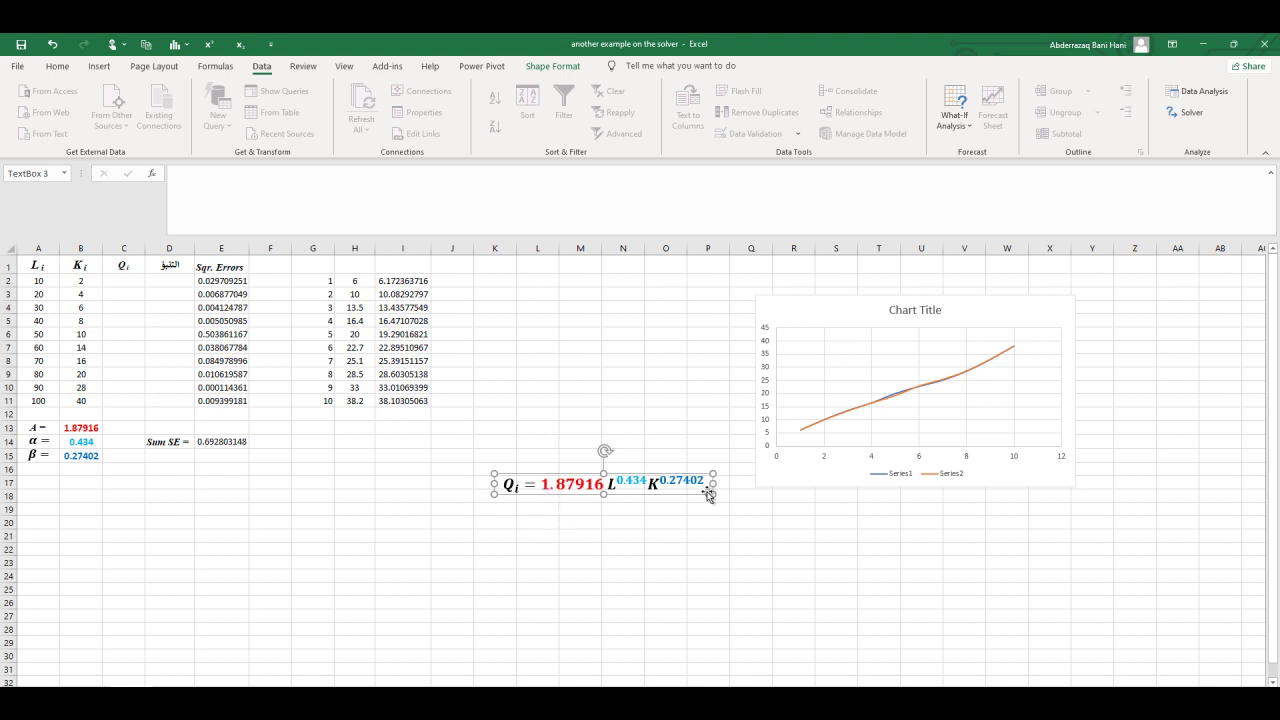
- Give the predicted Series2 line a 2¼ pt outline weight
{"action": "left_click", "coordinate": [903, 398]}
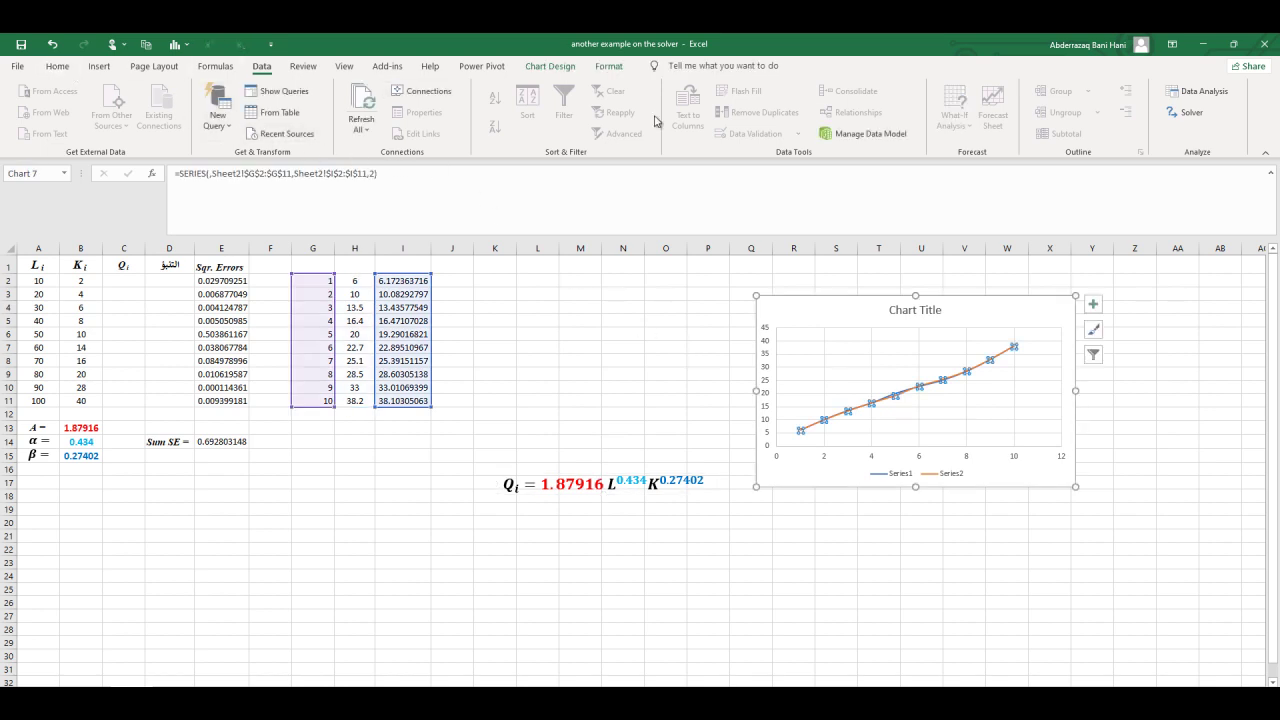
{"action": "left_click", "coordinate": [610, 66]}
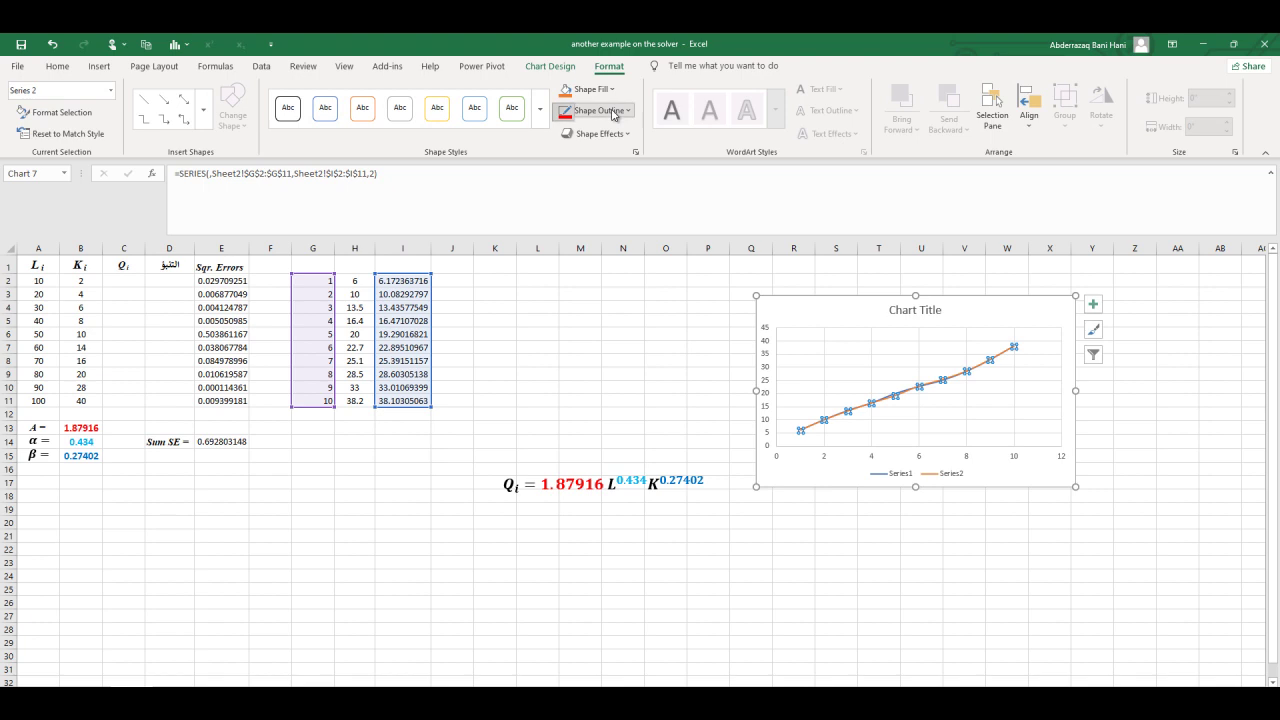
{"action": "left_click", "coordinate": [614, 112]}
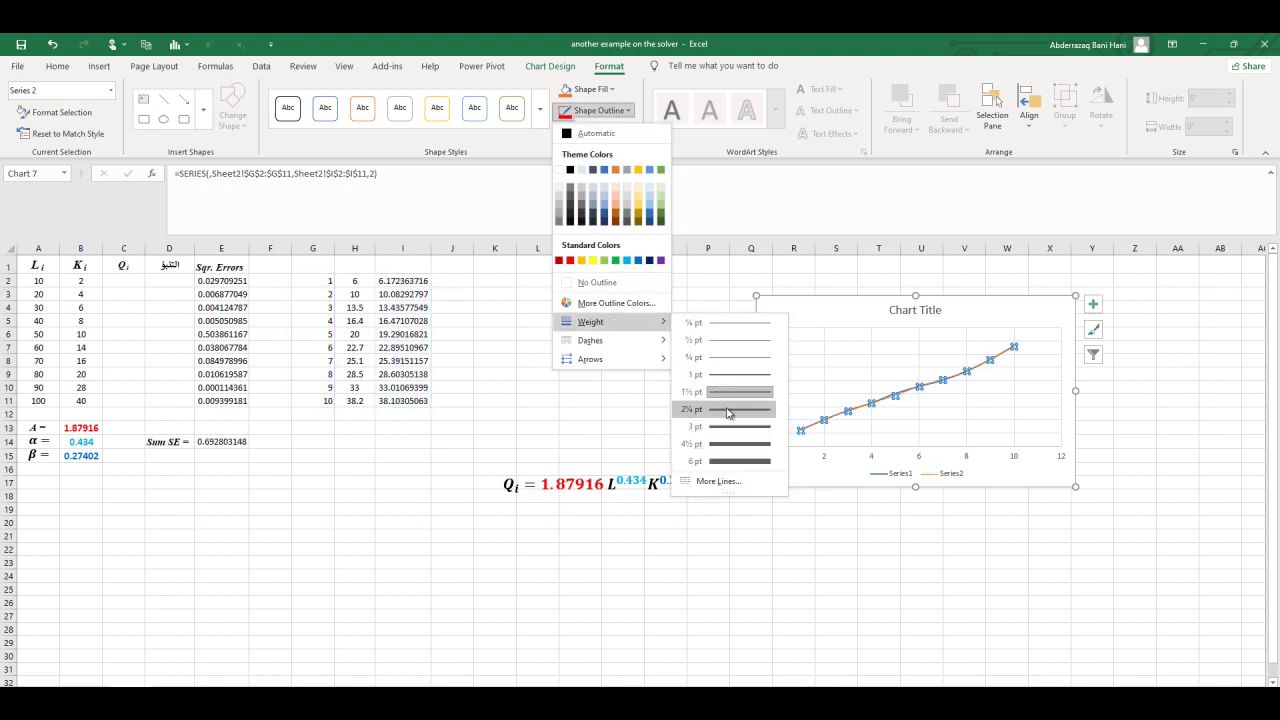
{"action": "left_click", "coordinate": [727, 410]}
{"action": "left_click", "coordinate": [860, 506]}
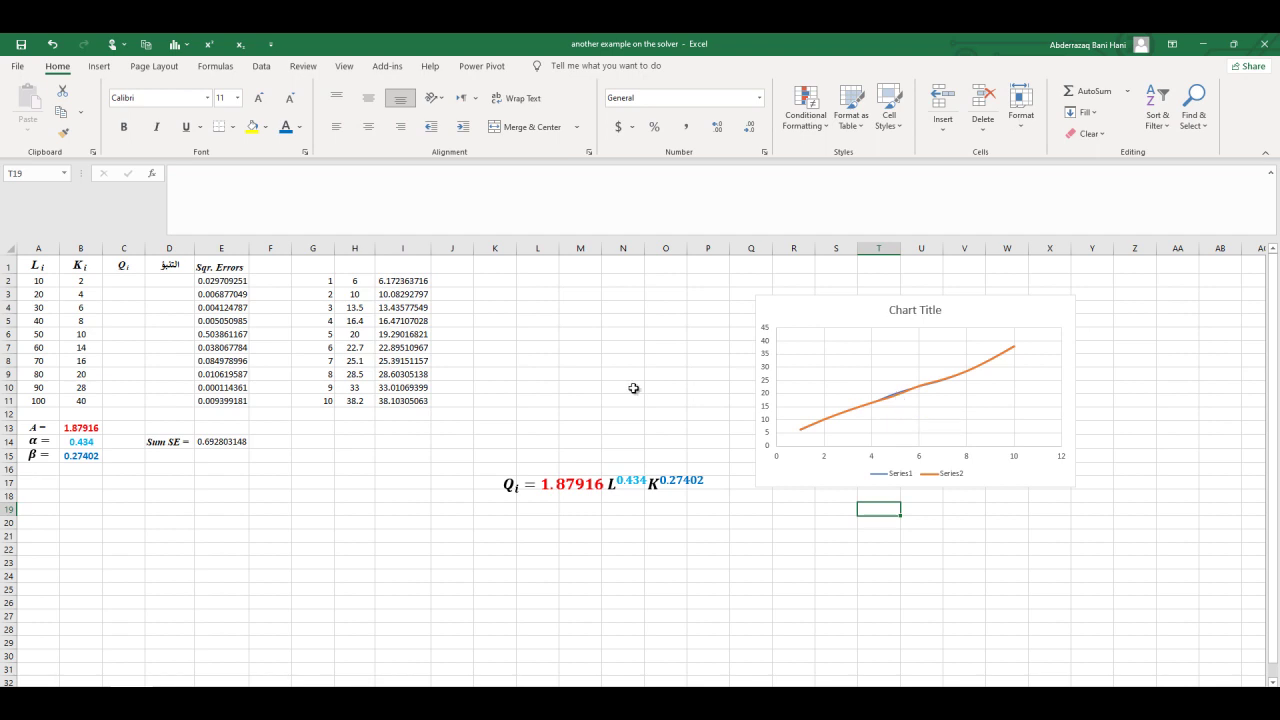
- Check the predicted-Q formula in I2, the actual Q range H2:H11, and the chart's data ranges
{"action": "left_click", "coordinate": [408, 283]}
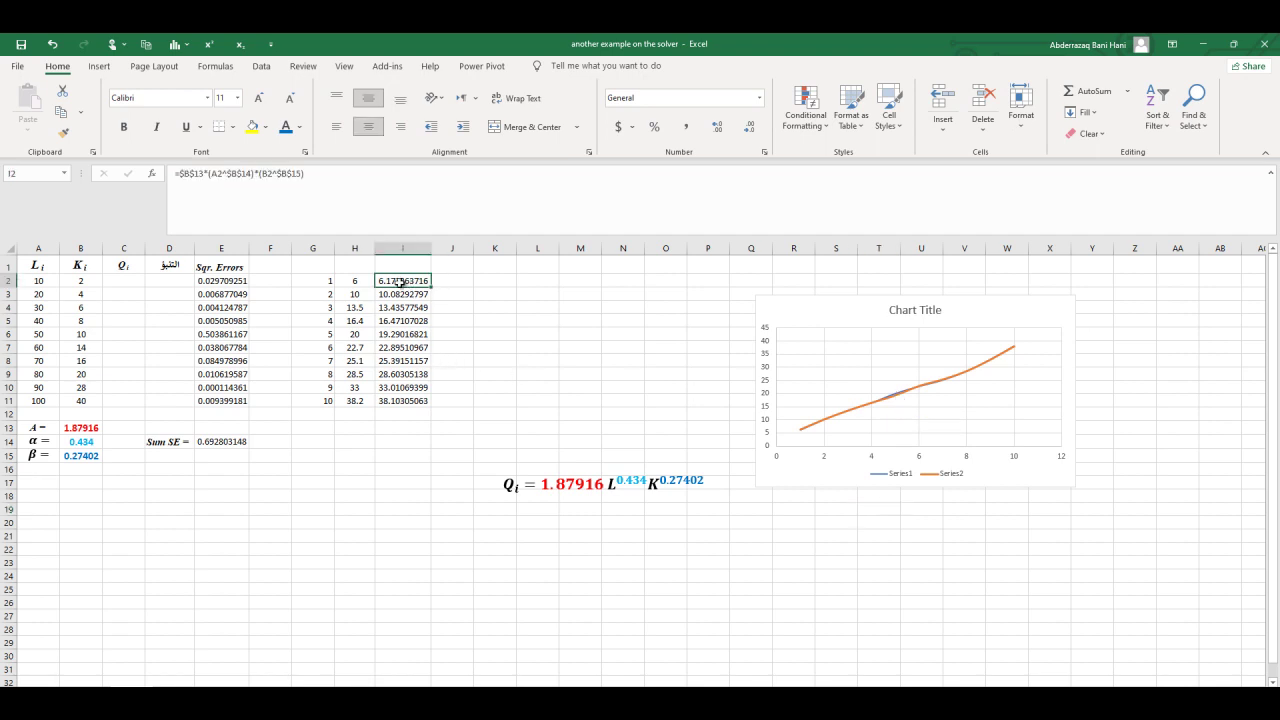
{"action": "left_click_drag", "start_coordinate": [358, 283], "coordinate": [364, 397]}
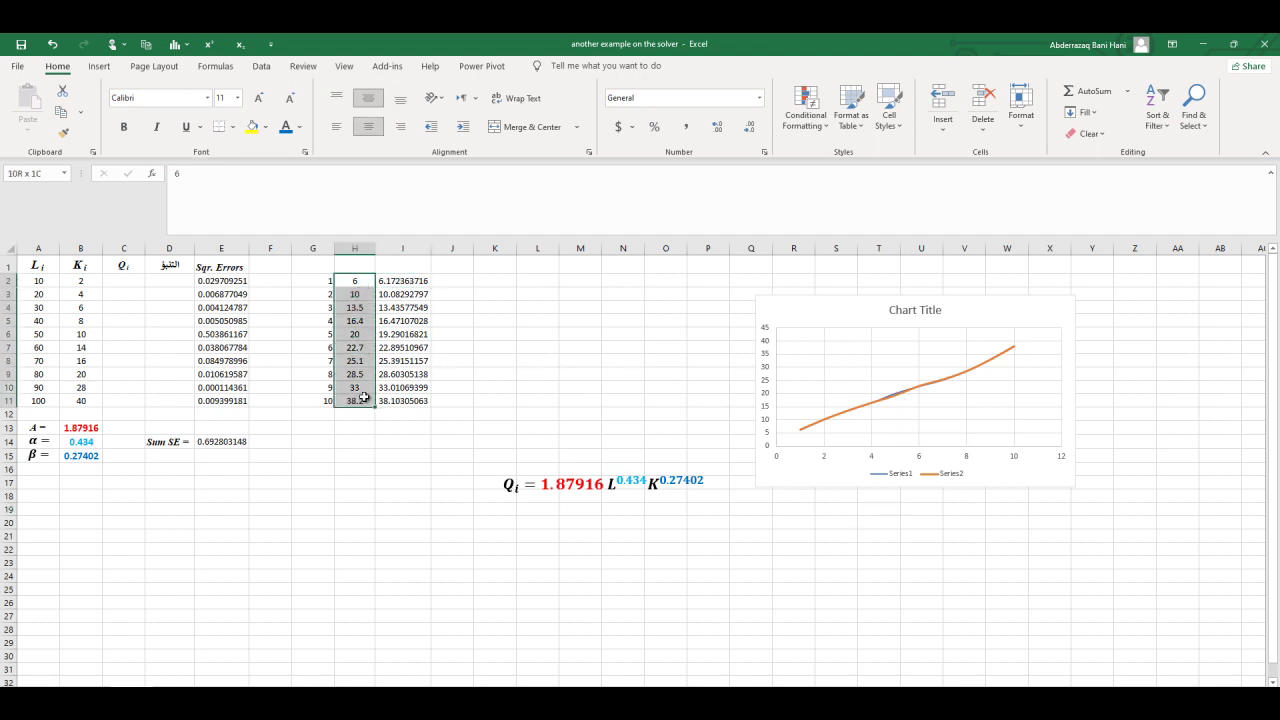
{"action": "left_click", "coordinate": [900, 396]}
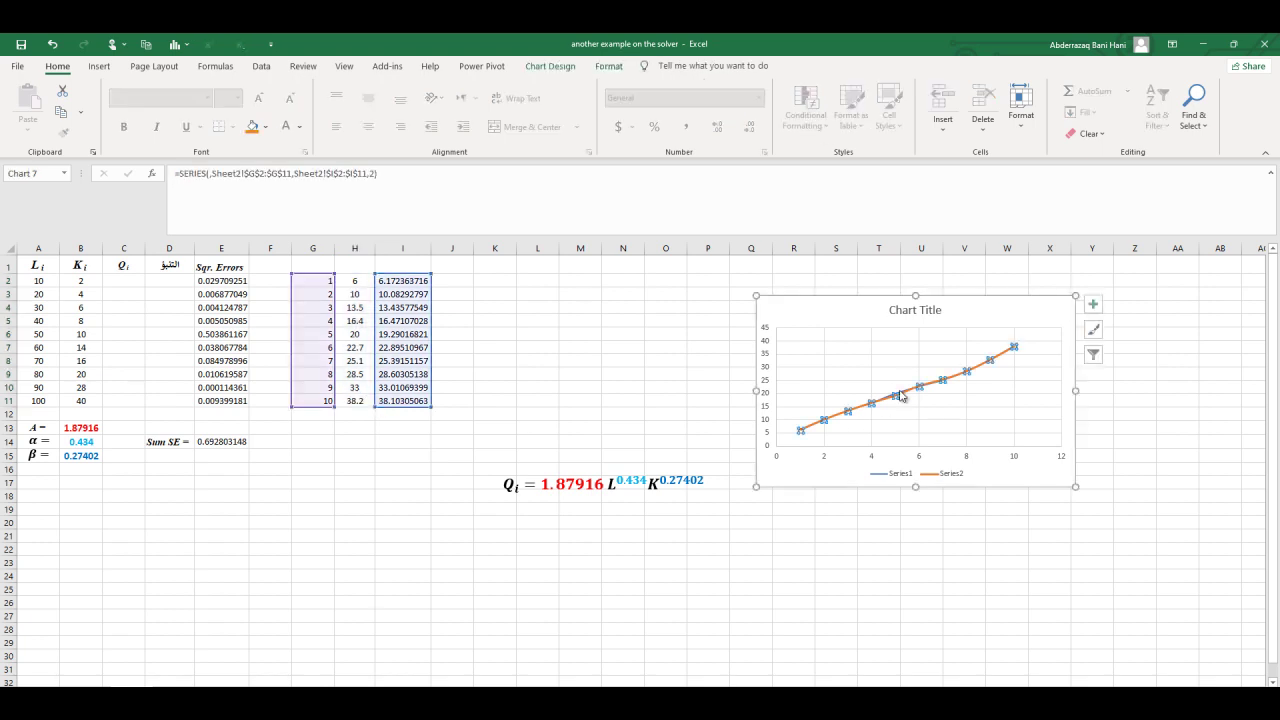
{"action": "left_click", "coordinate": [791, 546]}
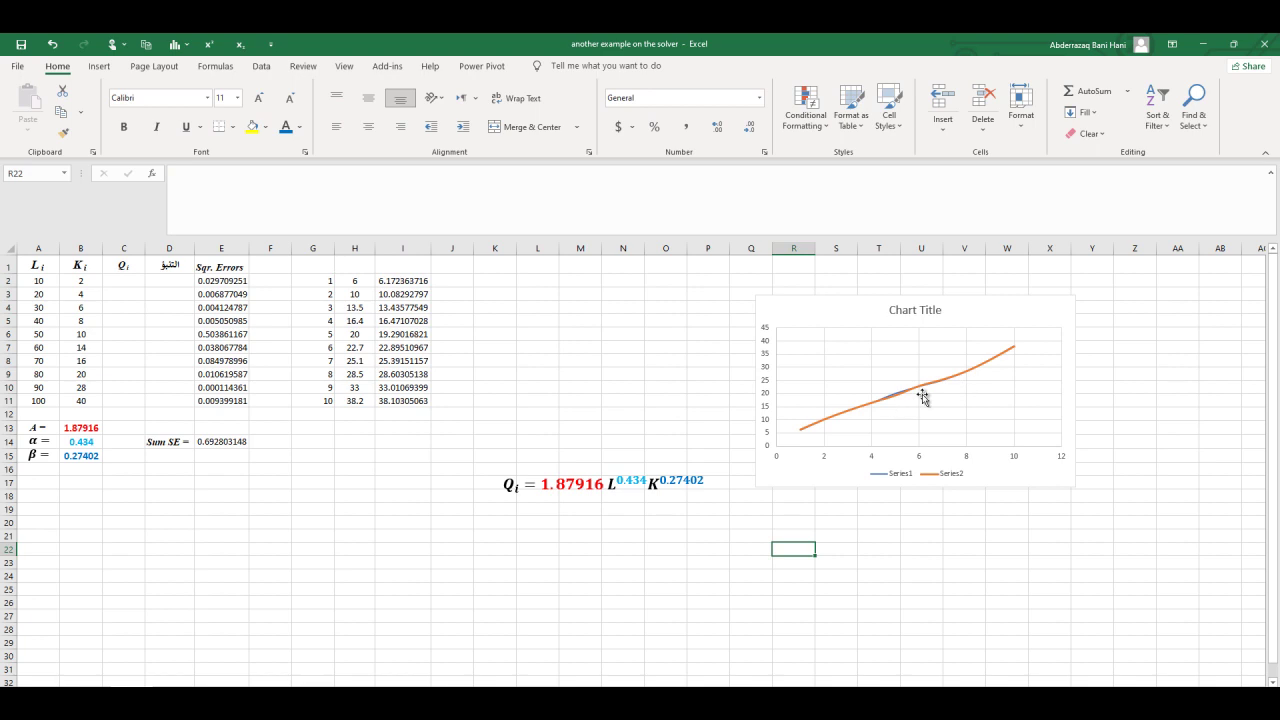